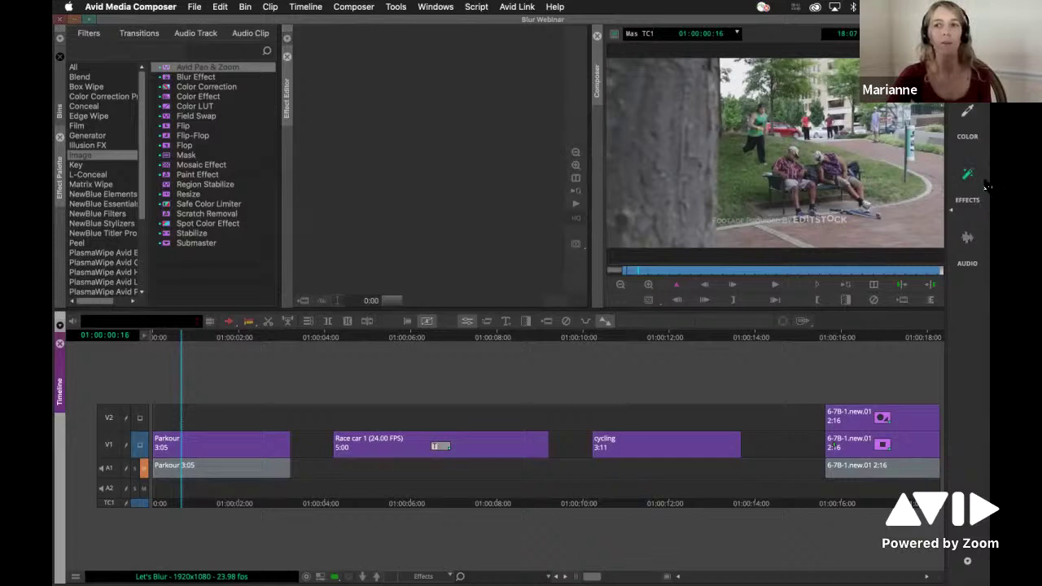
Apply the Blur Effect from the Image category to the Parkour clip on V1.
click(965, 173)
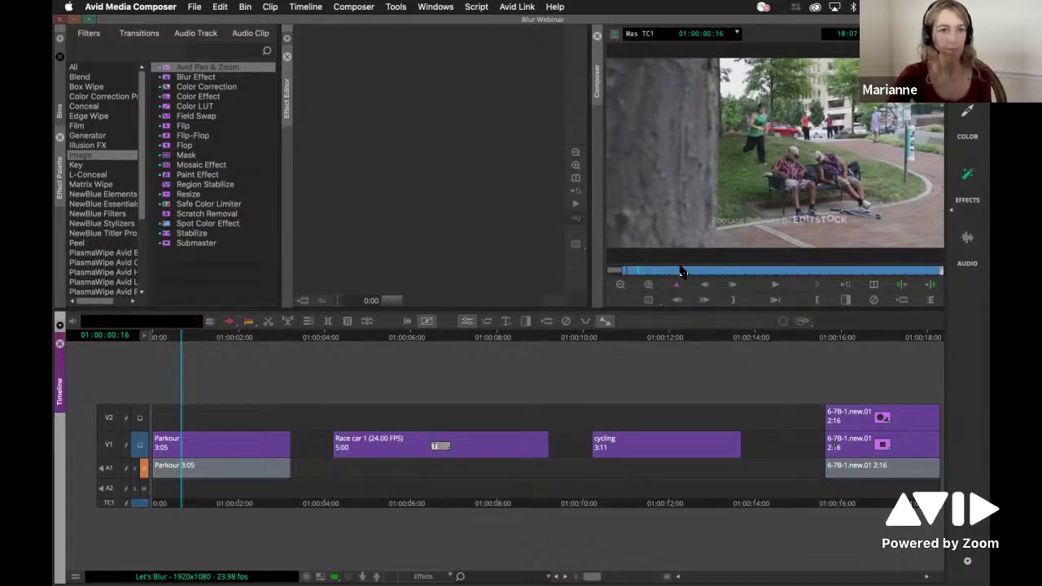
click(223, 444)
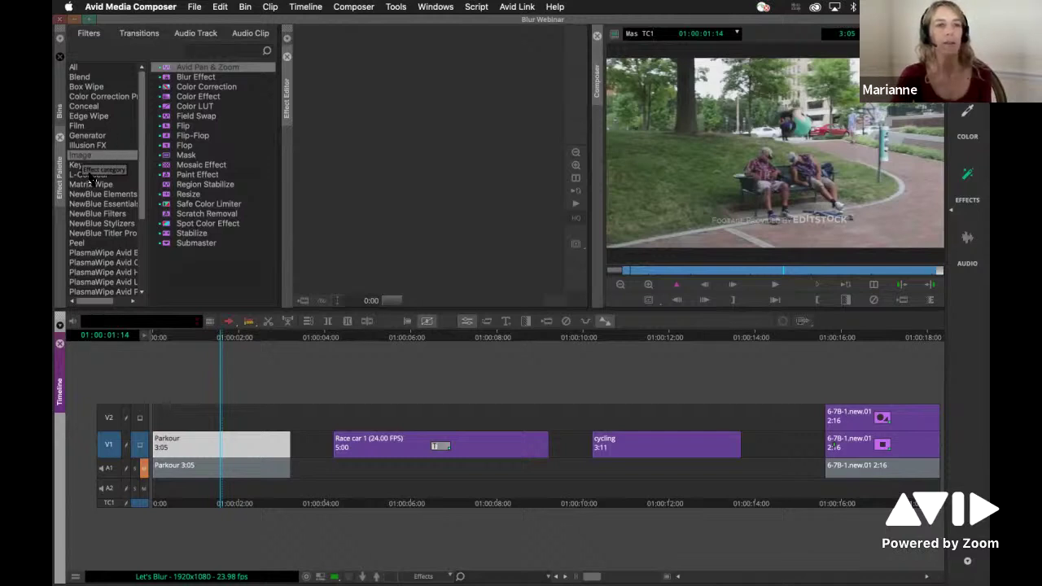
click(207, 77)
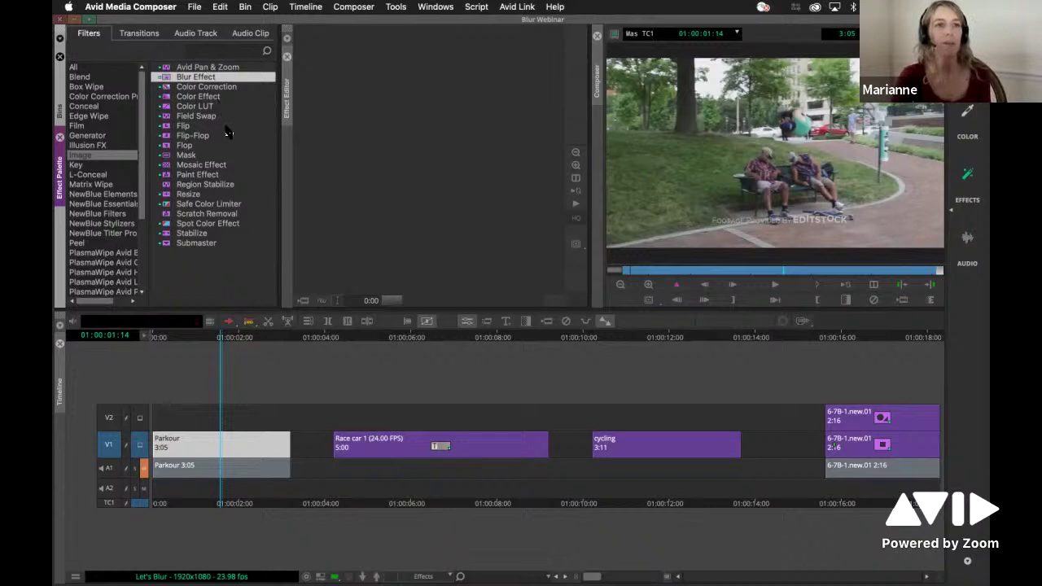
click(231, 165)
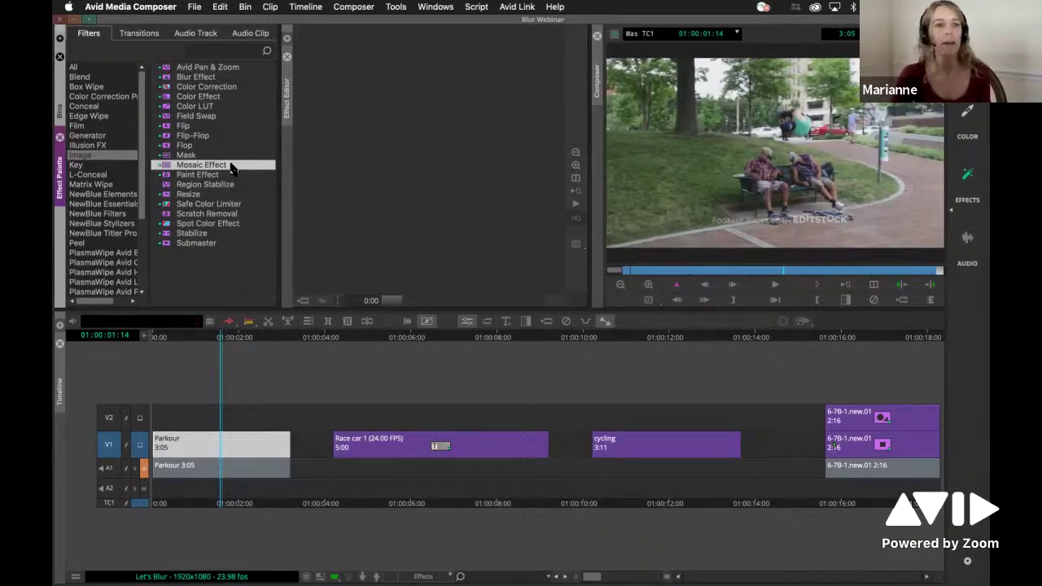
click(232, 175)
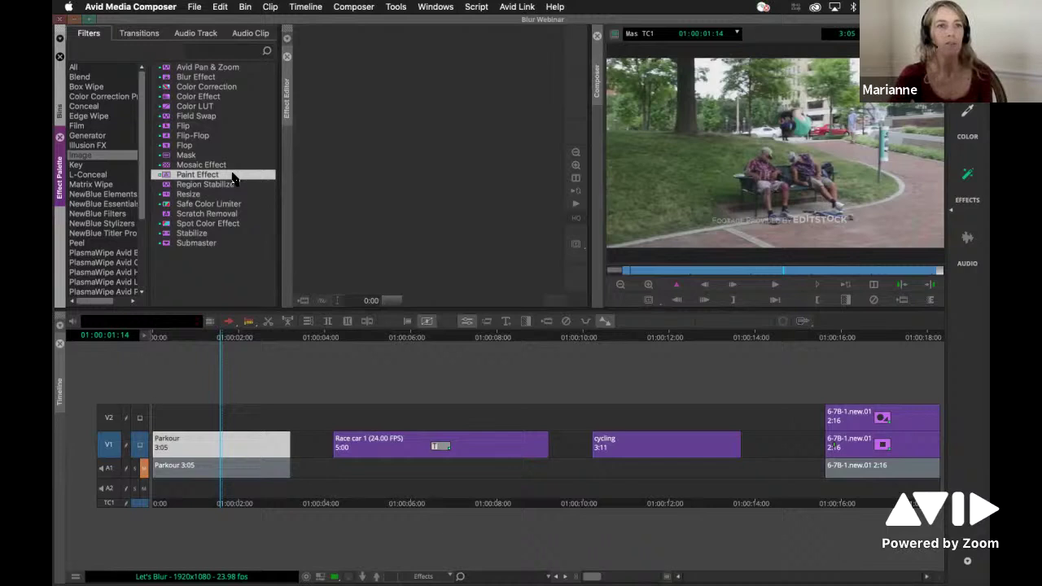
click(180, 79)
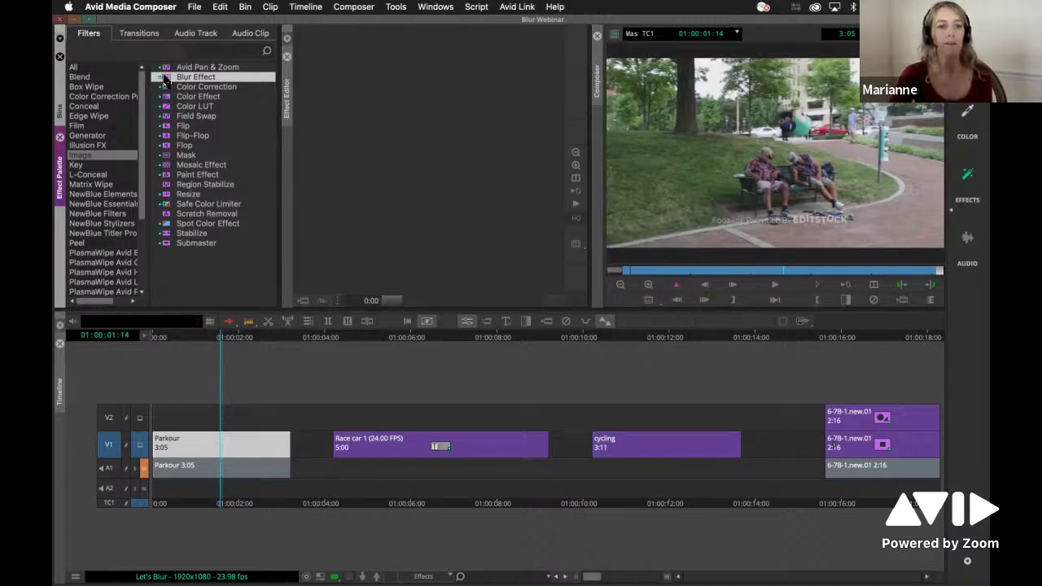
double_click(165, 78)
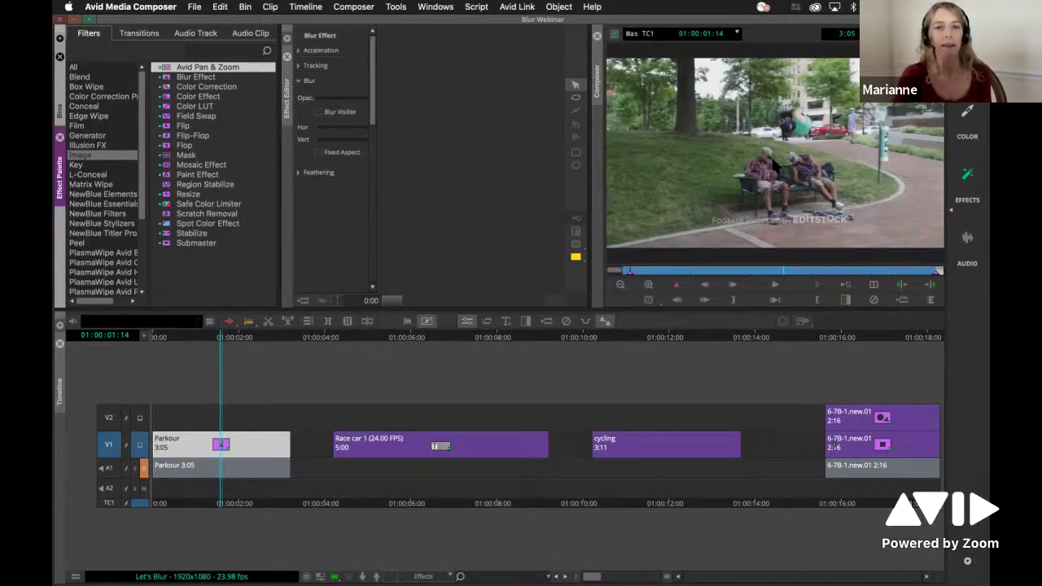
Open the Tracking tool for the blur effect with the playhead at the Parkour clip's first frame.
click(648, 298)
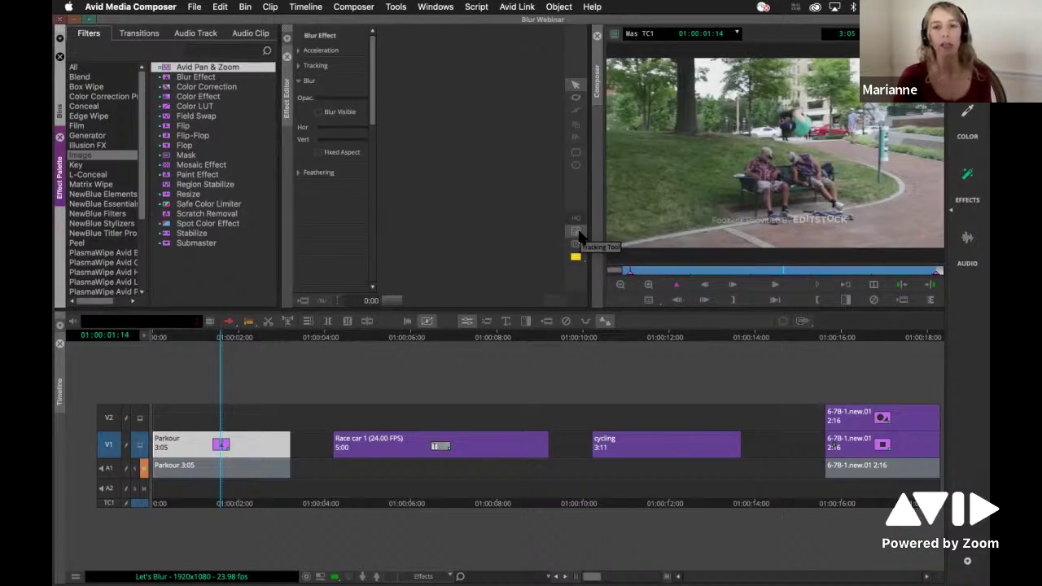
click(576, 232)
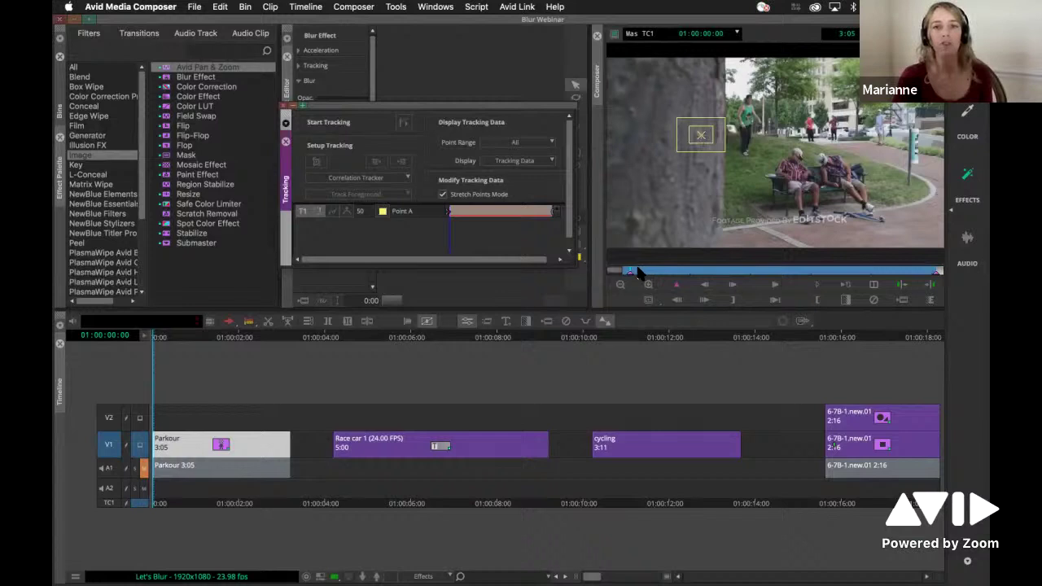
drag(657, 273, 627, 276)
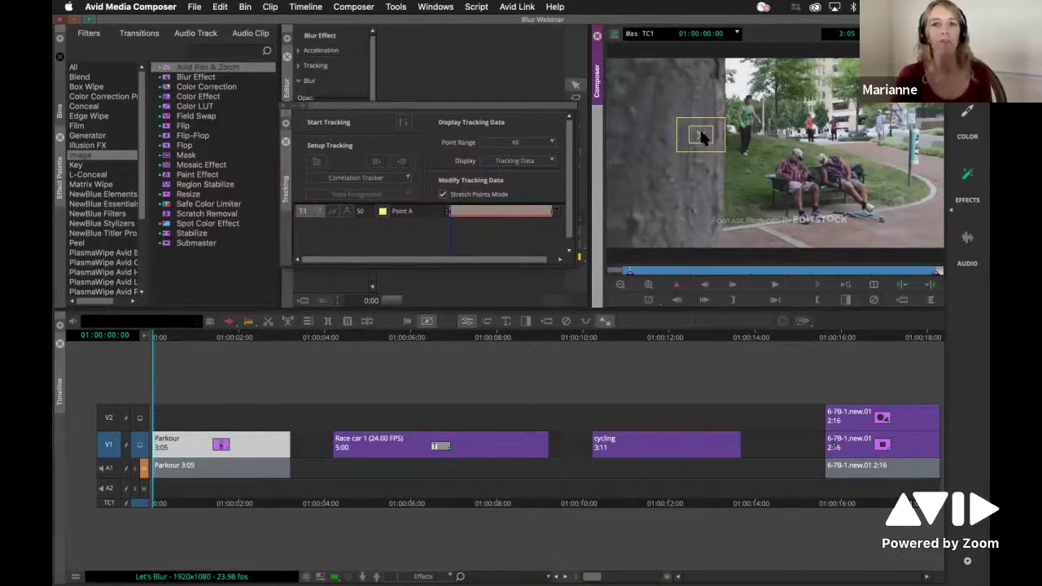
Place the first tracker over the head of the bench sitter on the left and narrow its outer search area.
drag(771, 143, 798, 159)
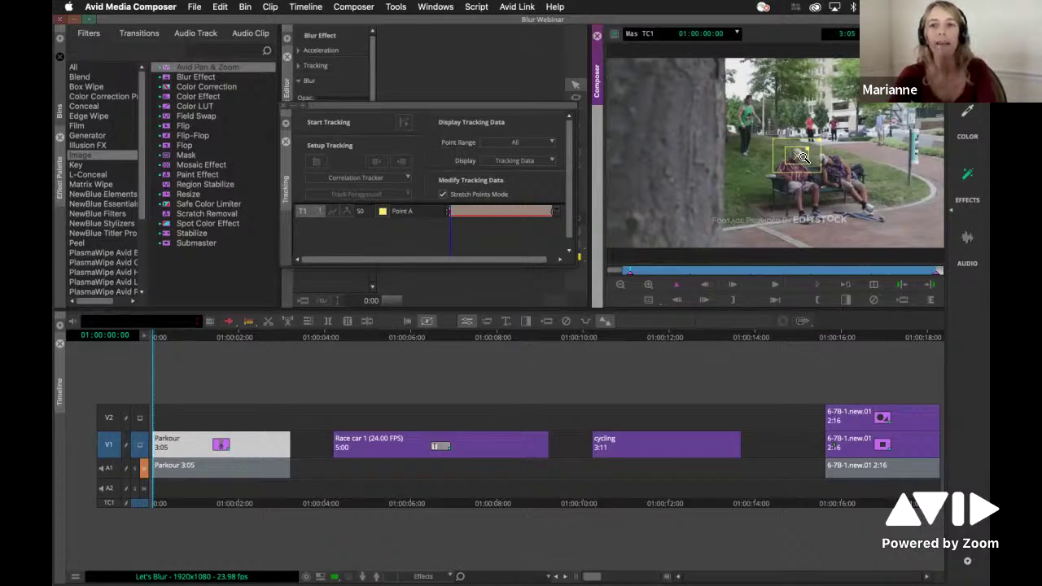
click(802, 156)
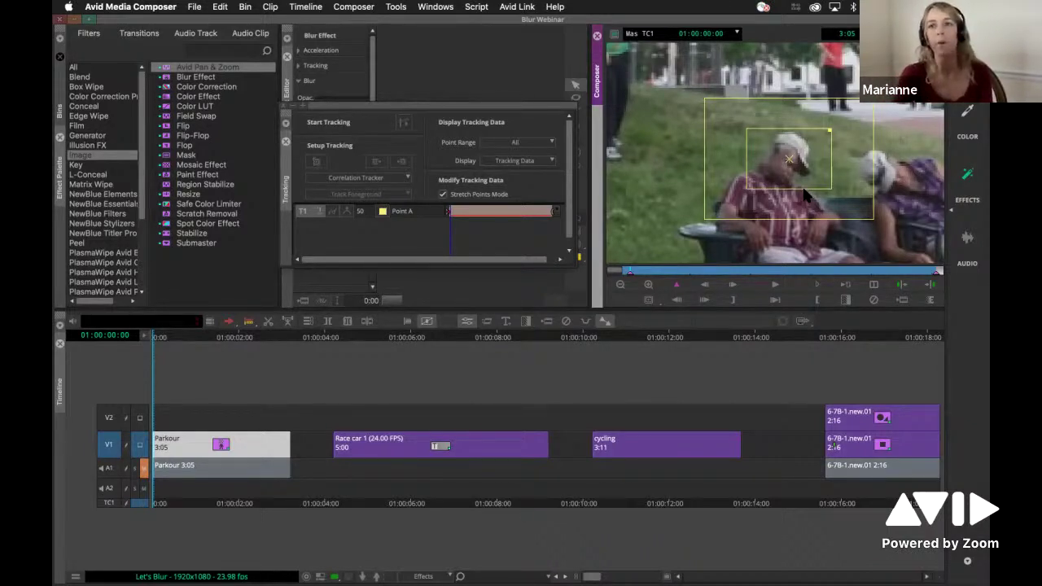
click(874, 105)
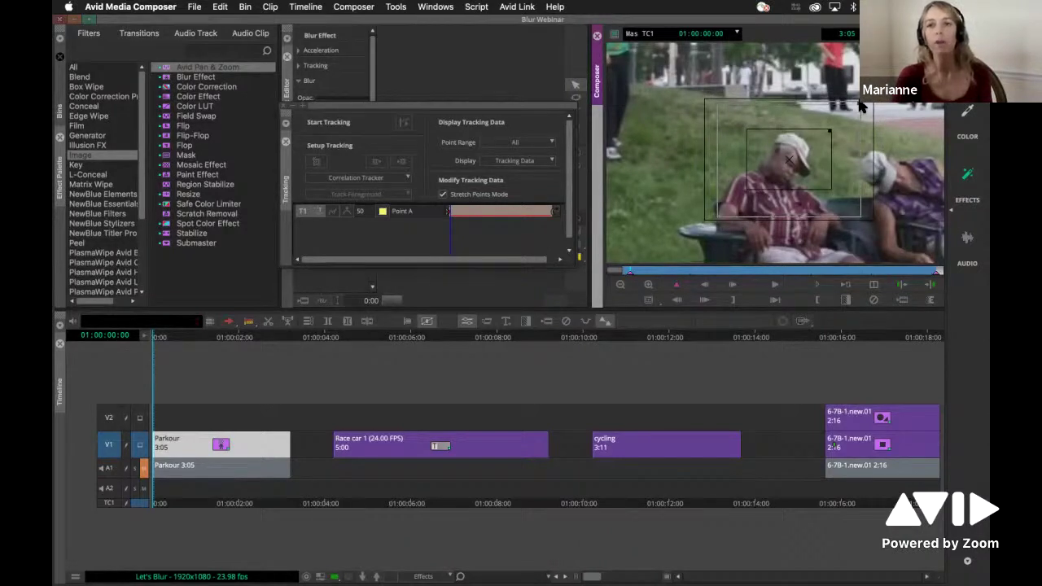
click(860, 105)
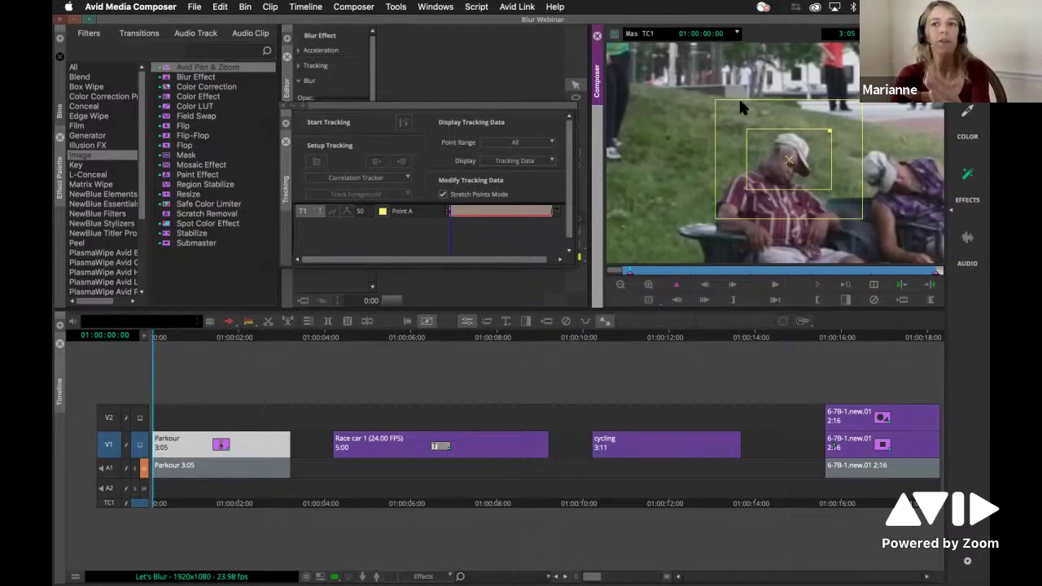
click(777, 175)
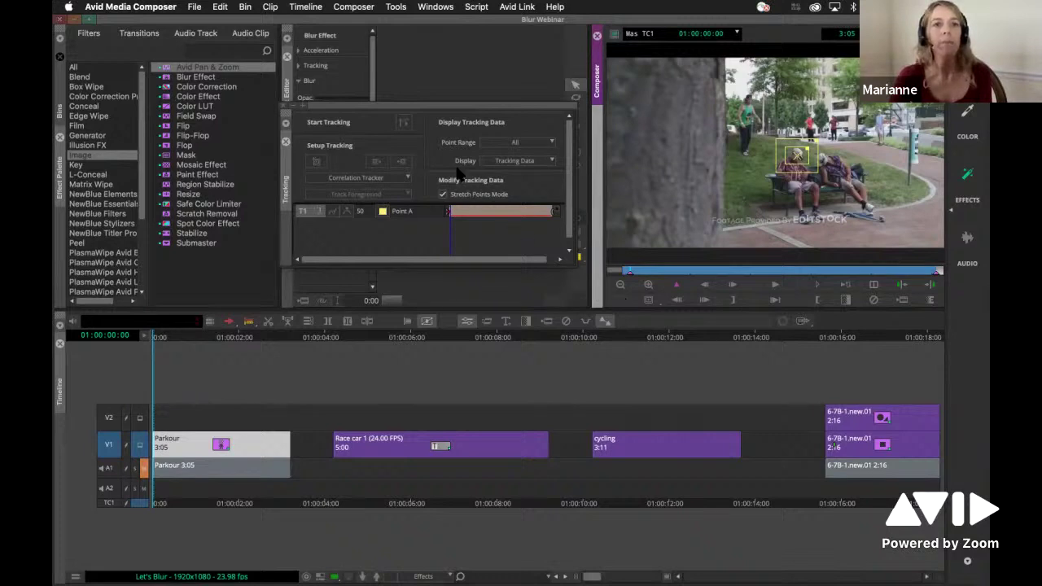
Add a second tracker and rename the two trackers Left and Right.
click(314, 165)
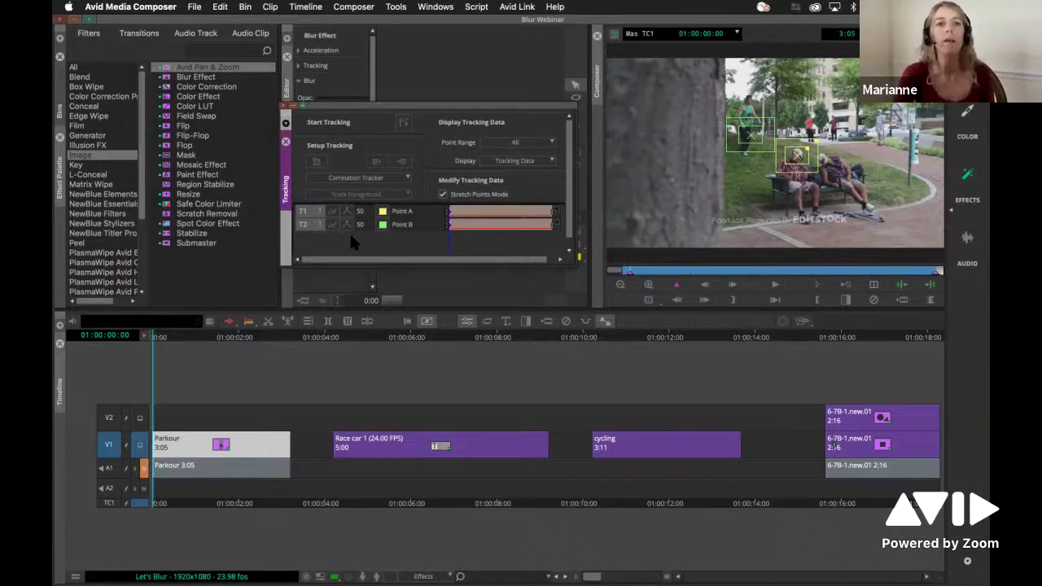
double_click(401, 211)
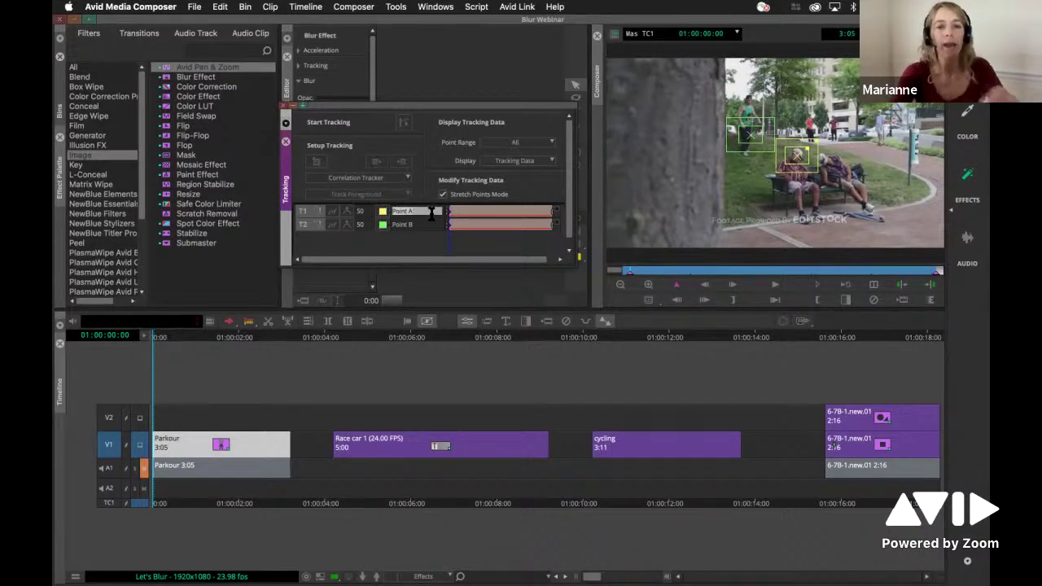
text(Left)
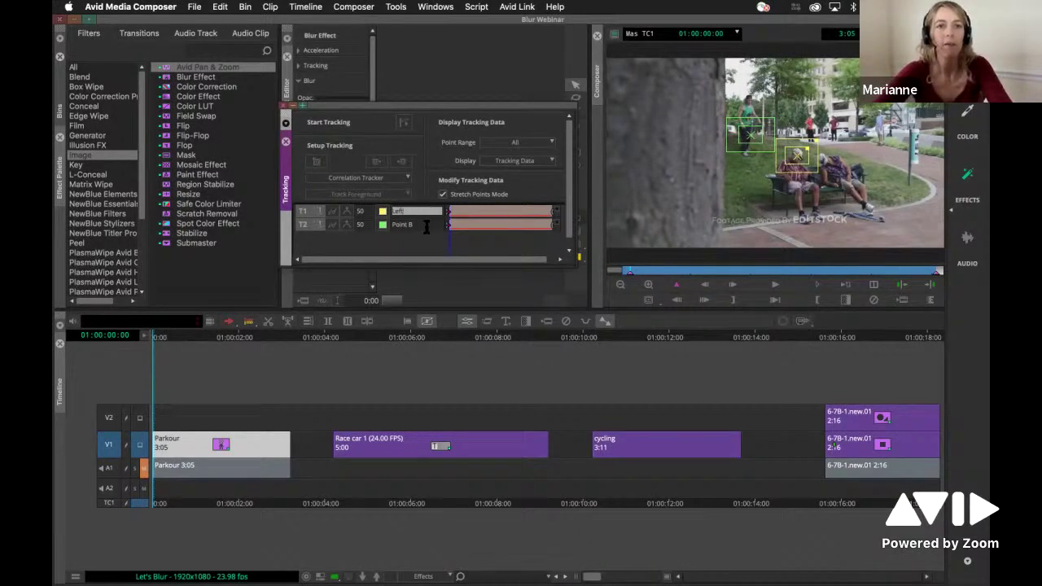
key(Return)
double_click(416, 226)
text(Right)
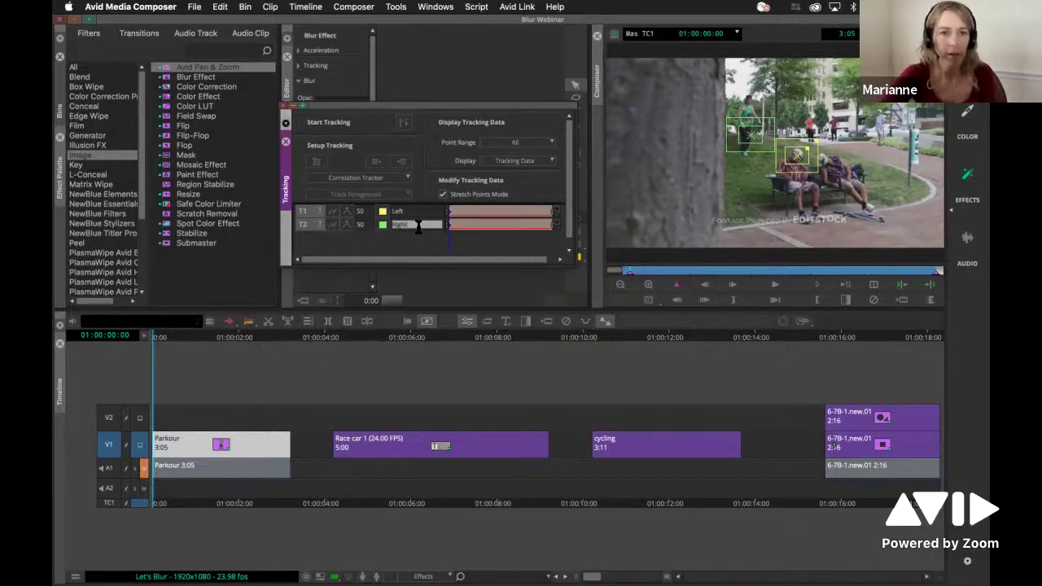
key(Return)
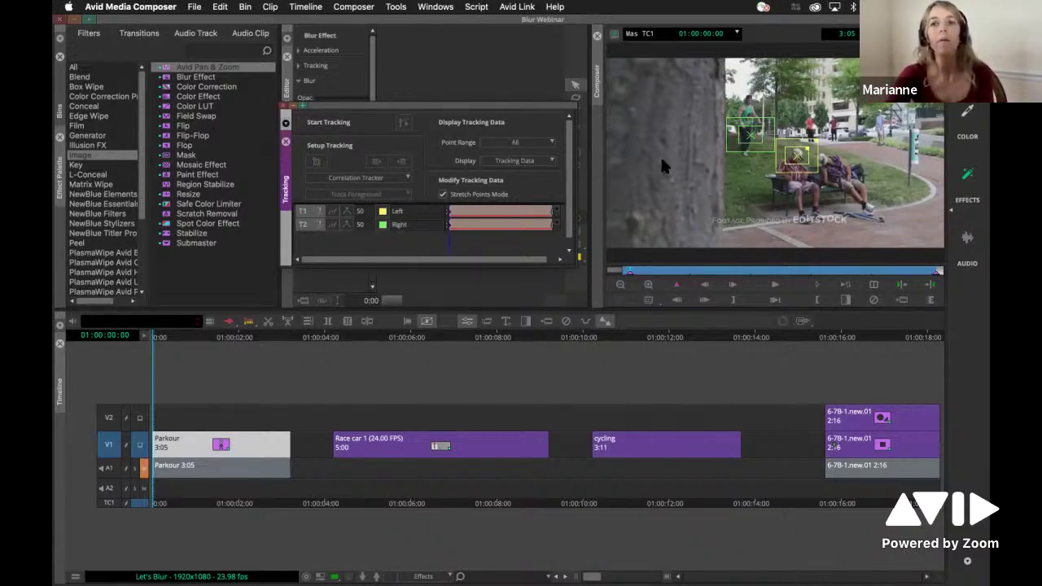
Place the Right tracker over the head of the other bench sitter and change its color to magenta.
click(754, 143)
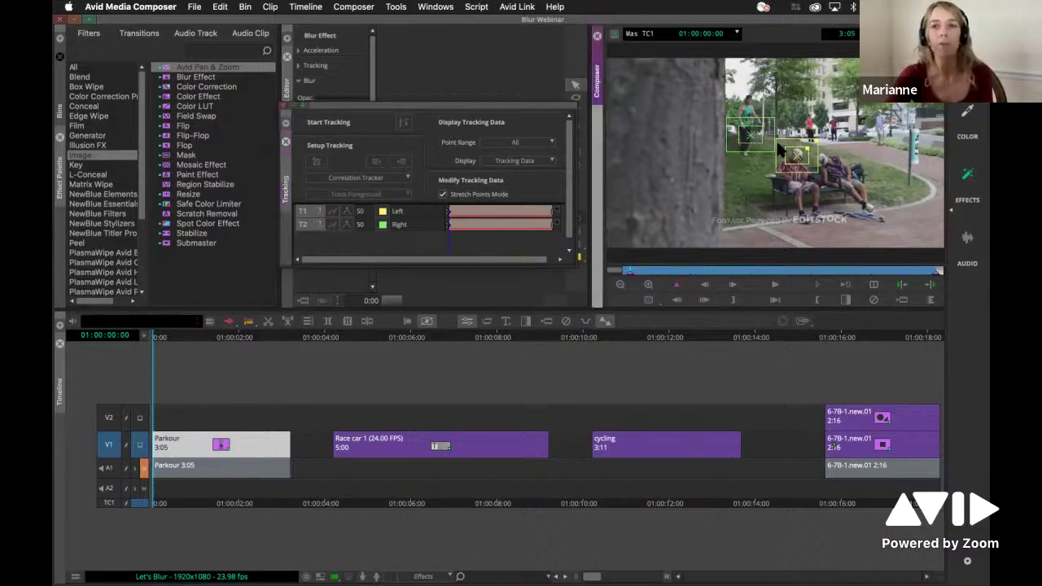
click(824, 160)
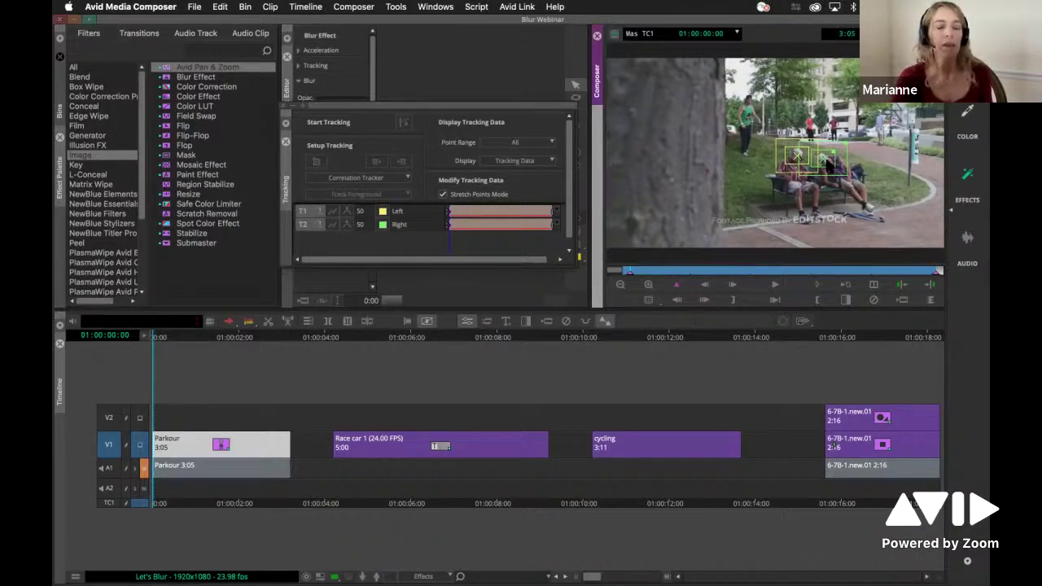
click(382, 224)
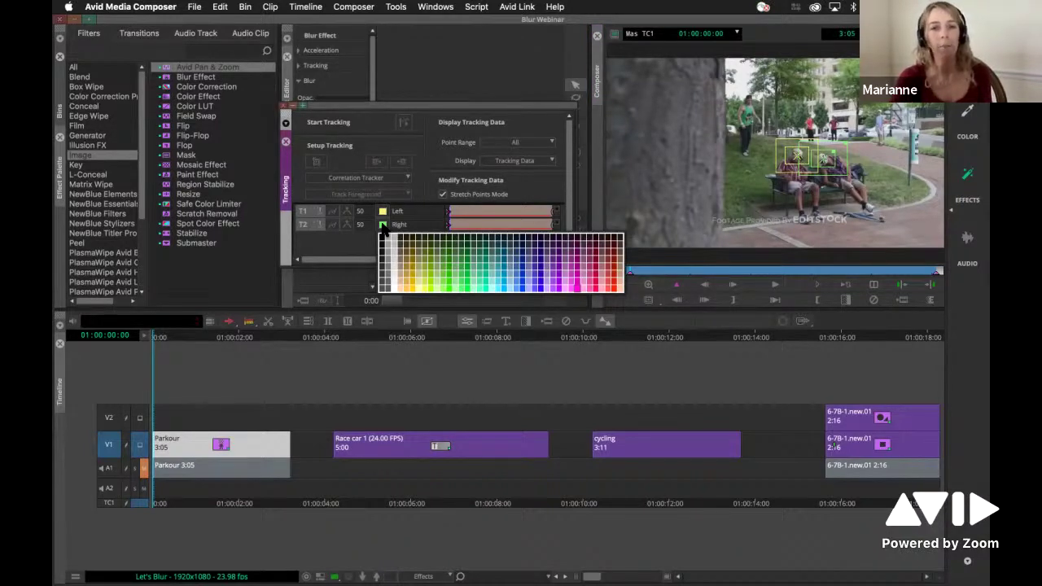
click(577, 288)
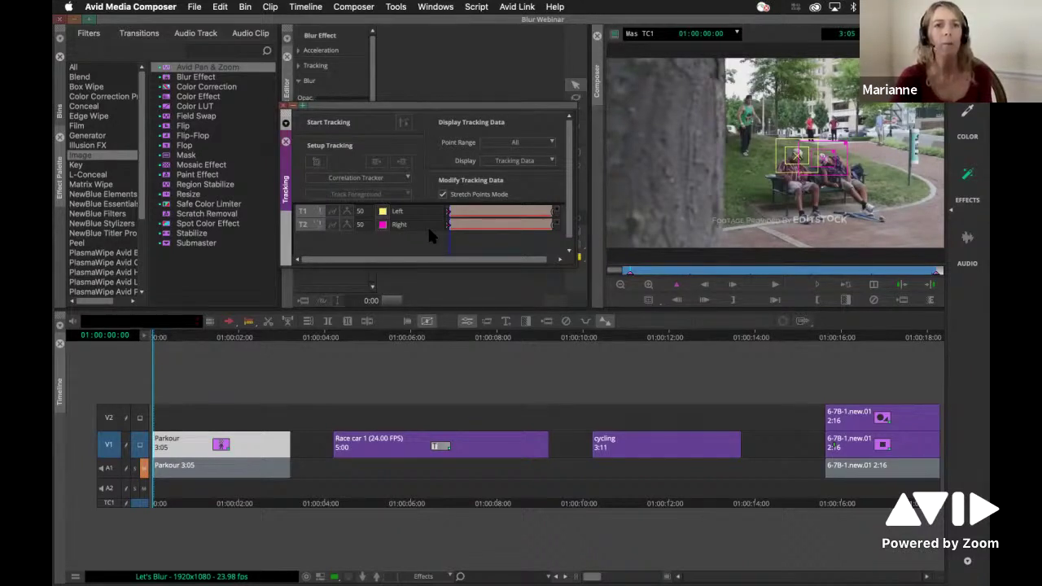
Track both points through the clip, and check the result along the shot with the point range set to Current.
click(404, 123)
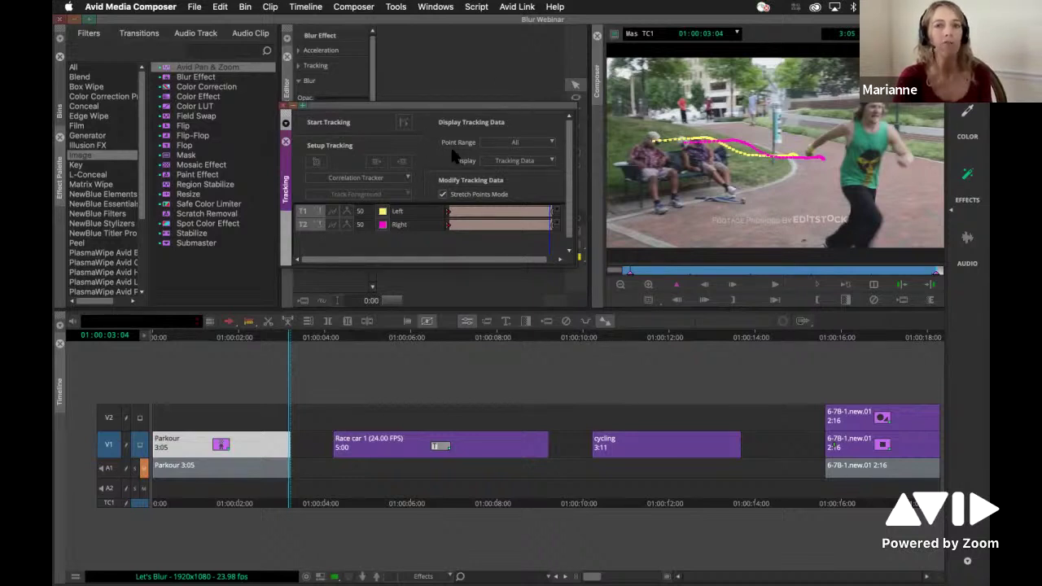
click(512, 142)
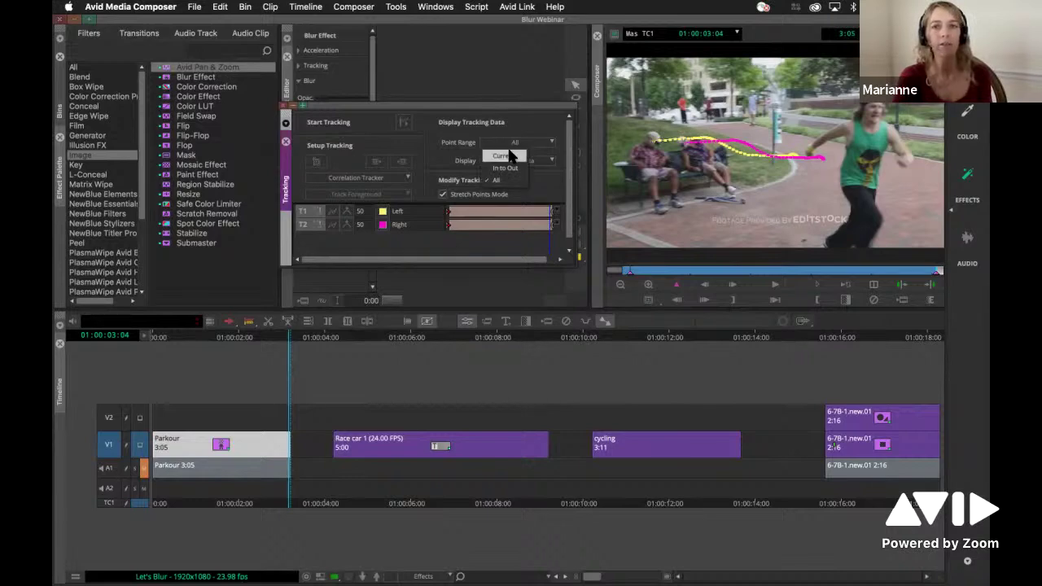
click(508, 155)
mouse_move(636, 272)
mouse_down()
mouse_move(891, 277)
mouse_move(811, 276)
mouse_up()
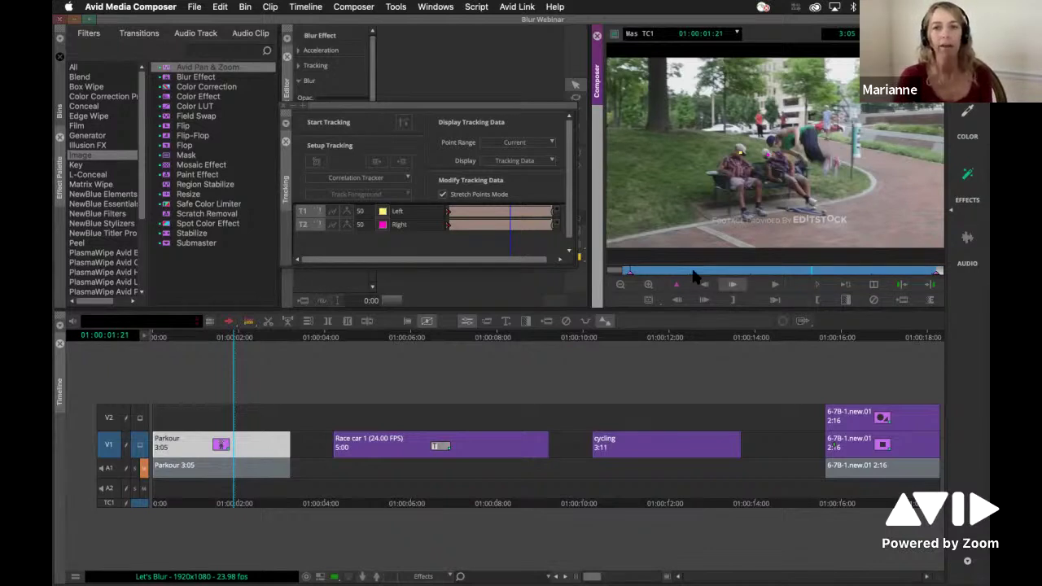
click(619, 275)
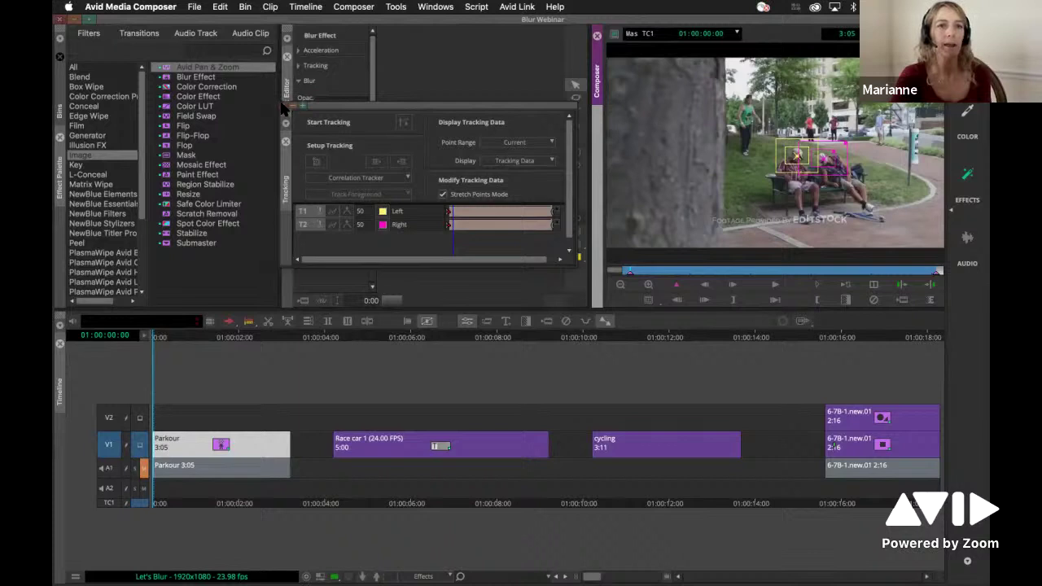
click(286, 141)
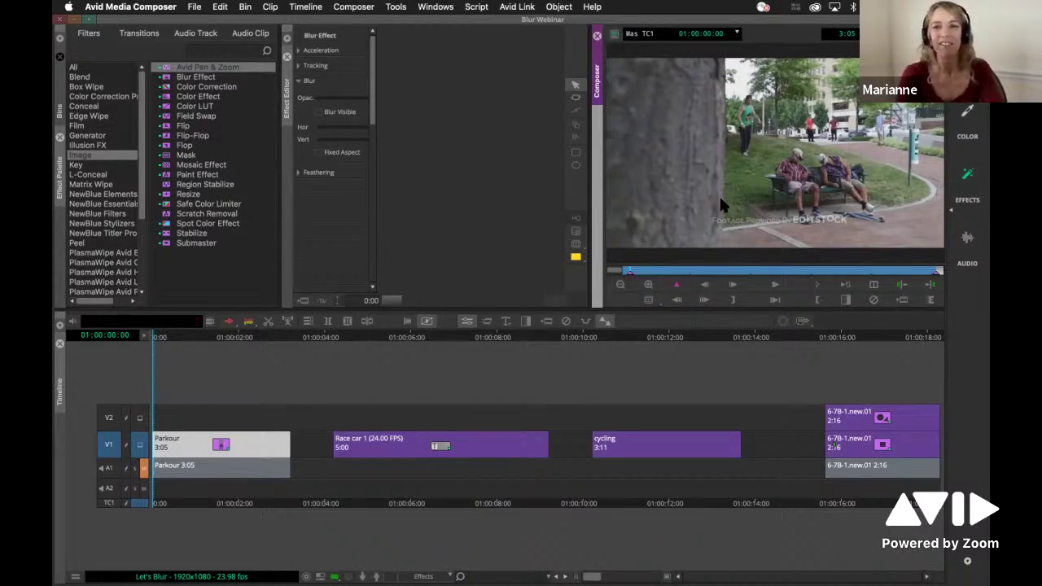
Draw an oval blur shape over the face of the bench sitter on the left.
click(799, 159)
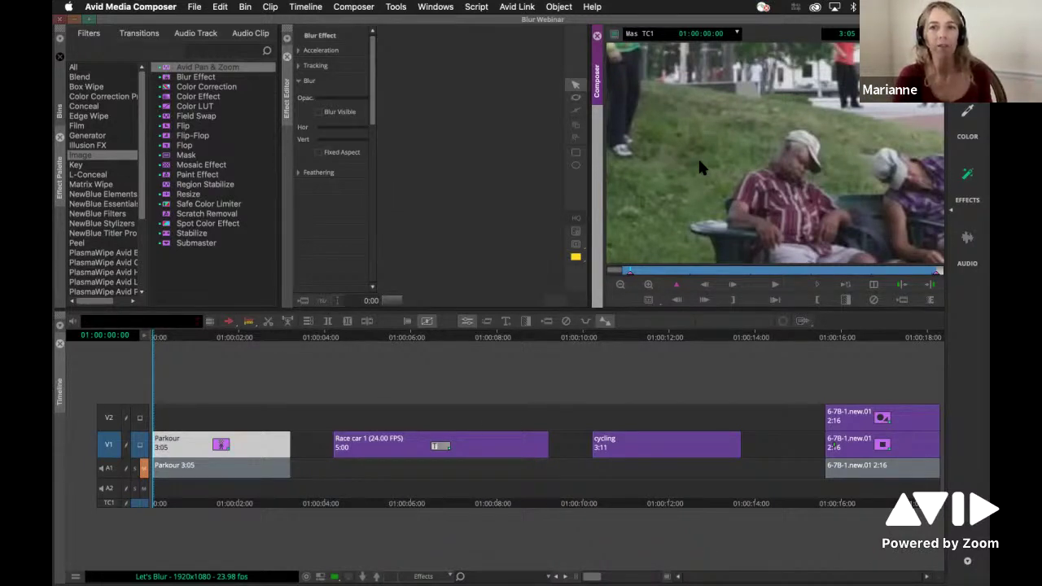
click(576, 165)
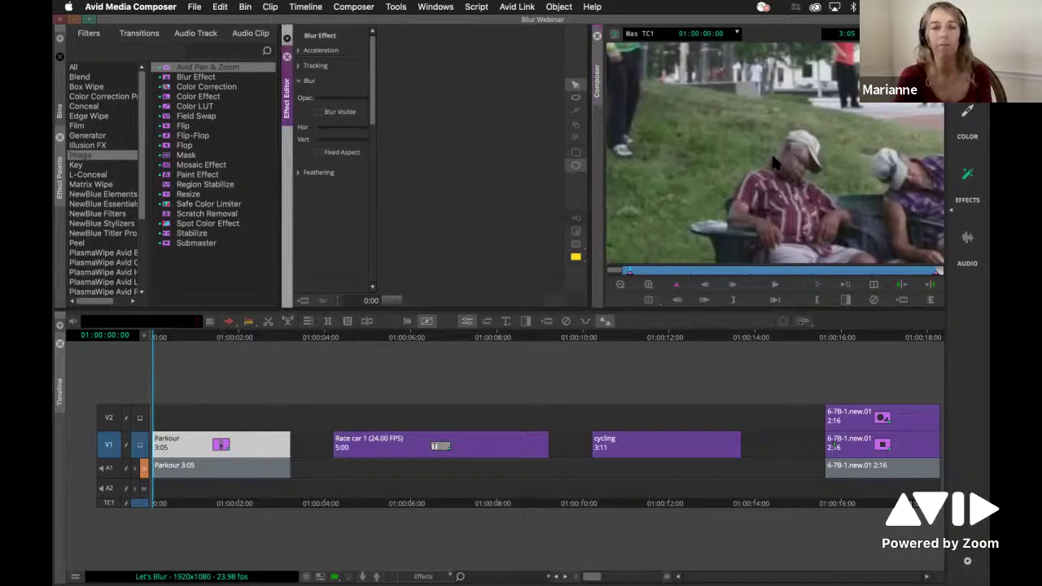
click(575, 165)
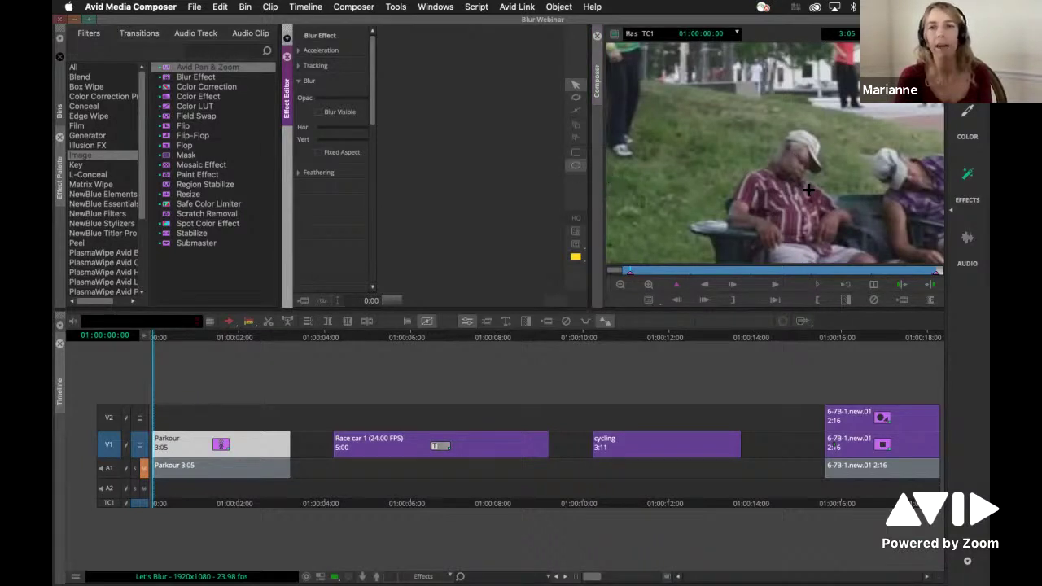
mouse_move(784, 136)
mouse_down()
mouse_move(821, 185)
mouse_move(797, 169)
mouse_up()
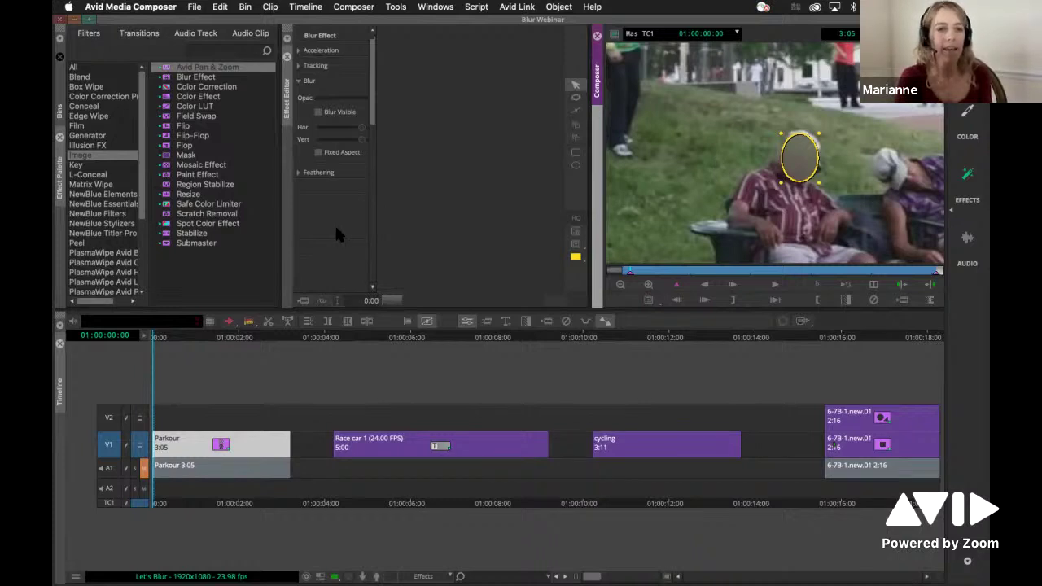
Show only the outline of the blur shape and widen the oval slightly to cover the face.
click(329, 304)
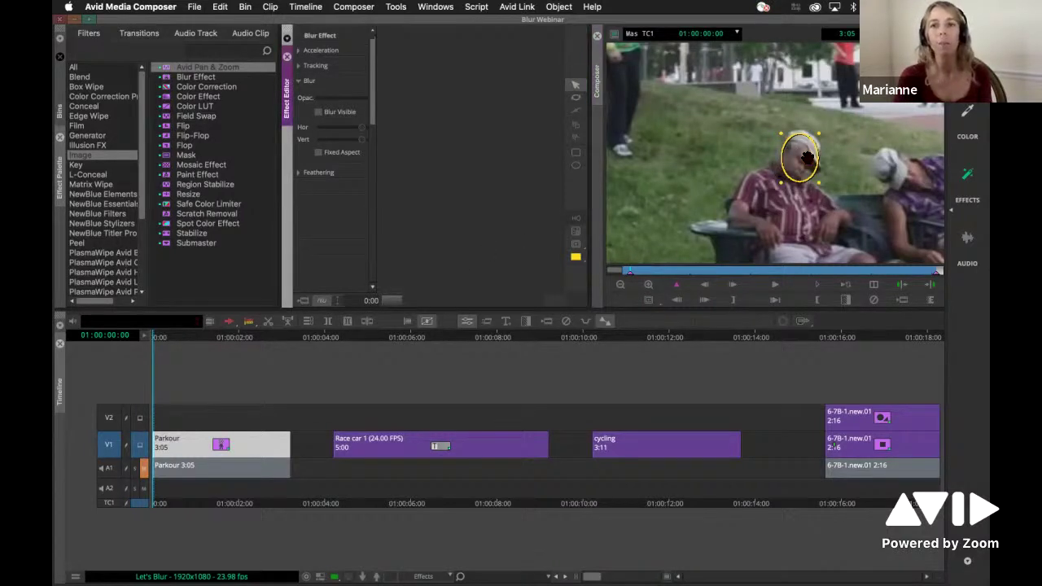
drag(780, 183, 775, 188)
click(780, 191)
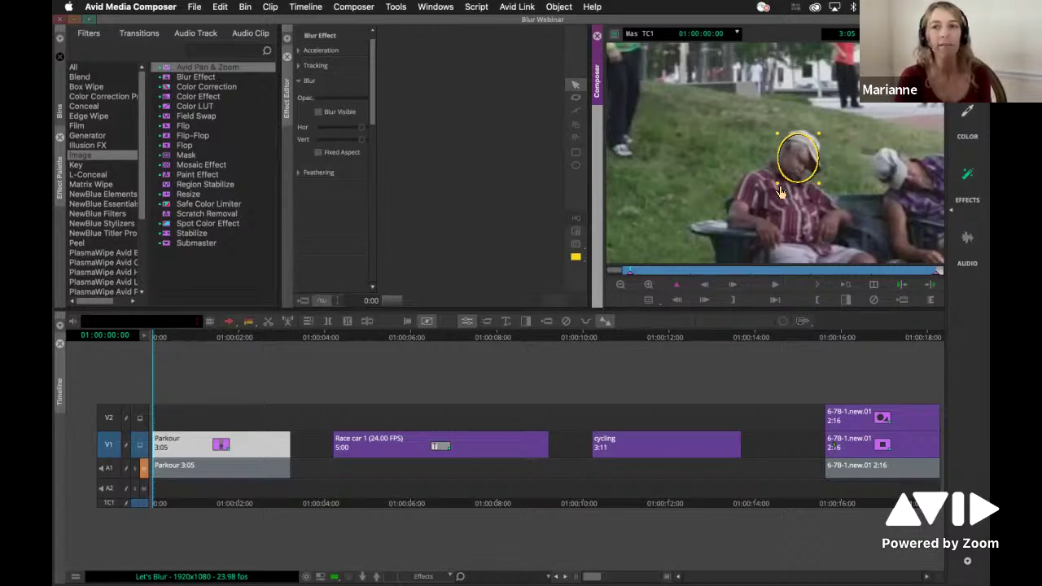
Inspect the oval's control points with the Reshape tool, and turn off the outline-only display so the blur renders.
click(817, 161)
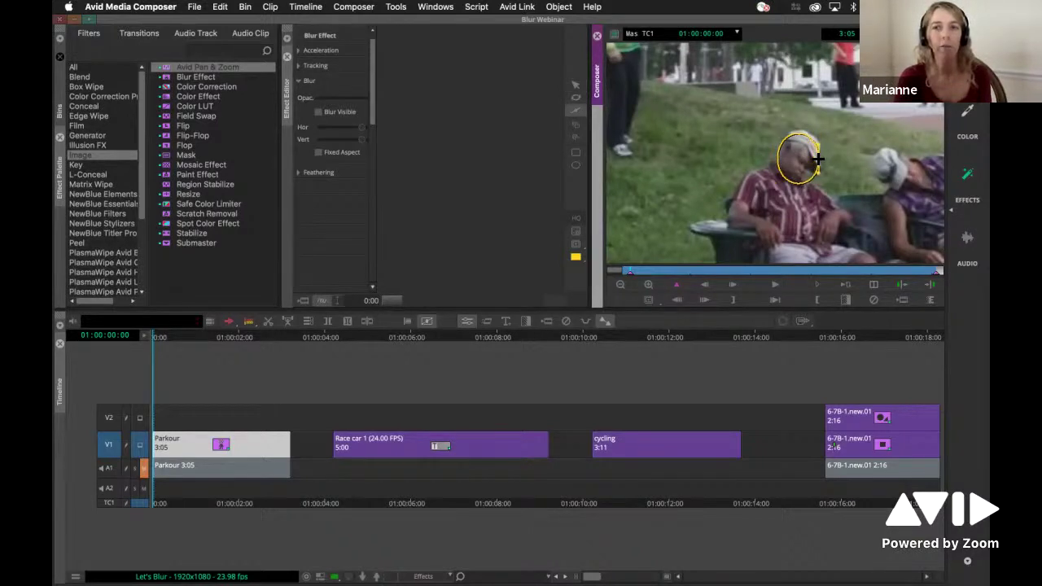
click(817, 160)
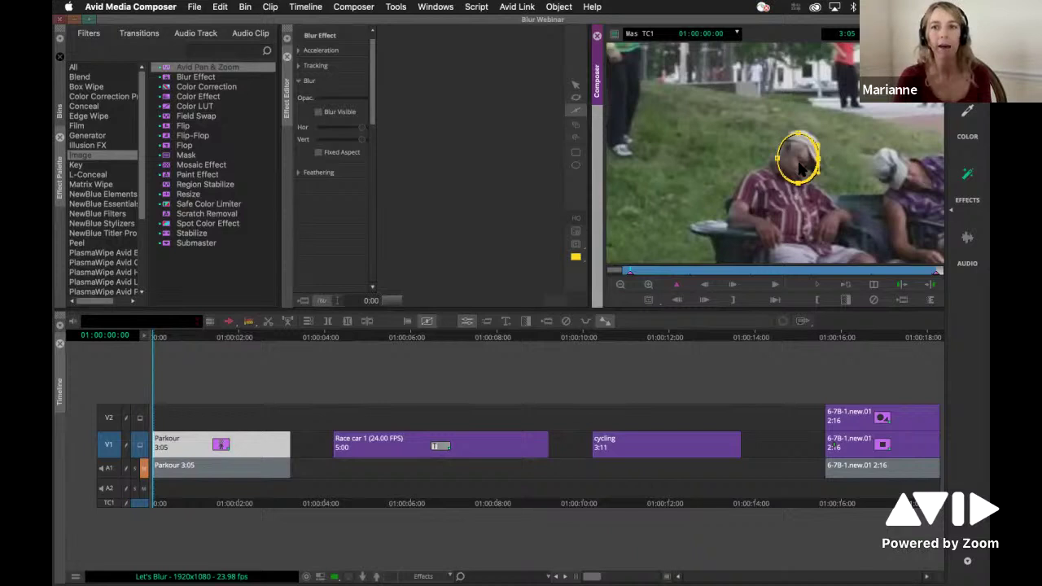
click(801, 167)
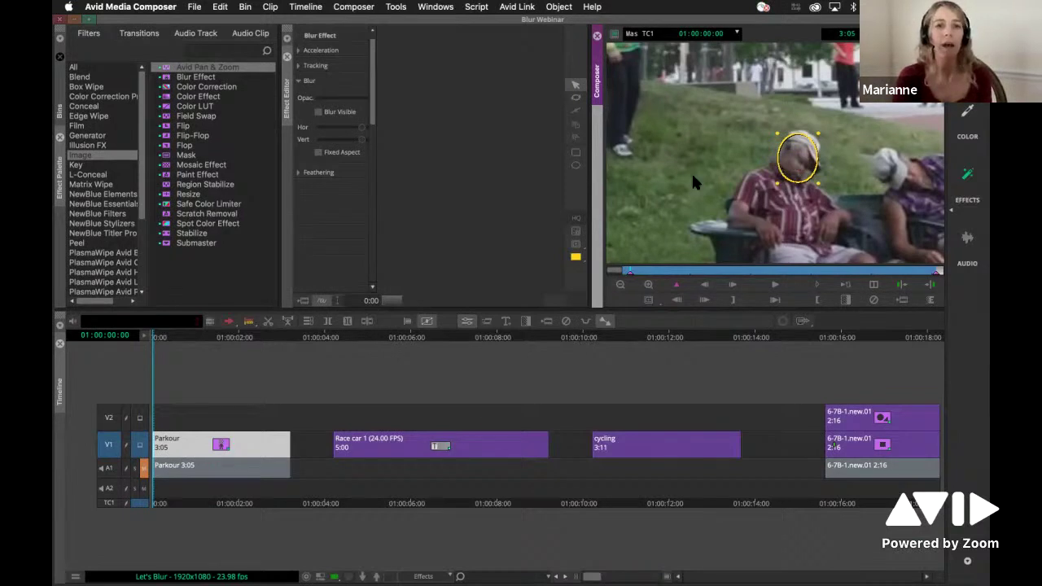
click(321, 301)
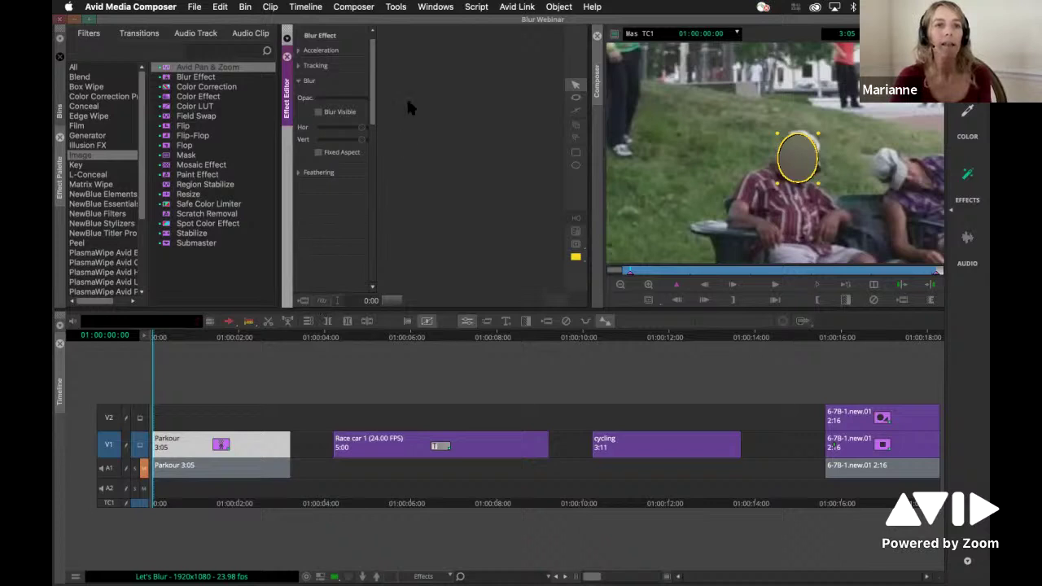
Feather the oval blur by 5 horizontally and vertically, and widen the Effect Editor to reveal the parameter values.
click(299, 172)
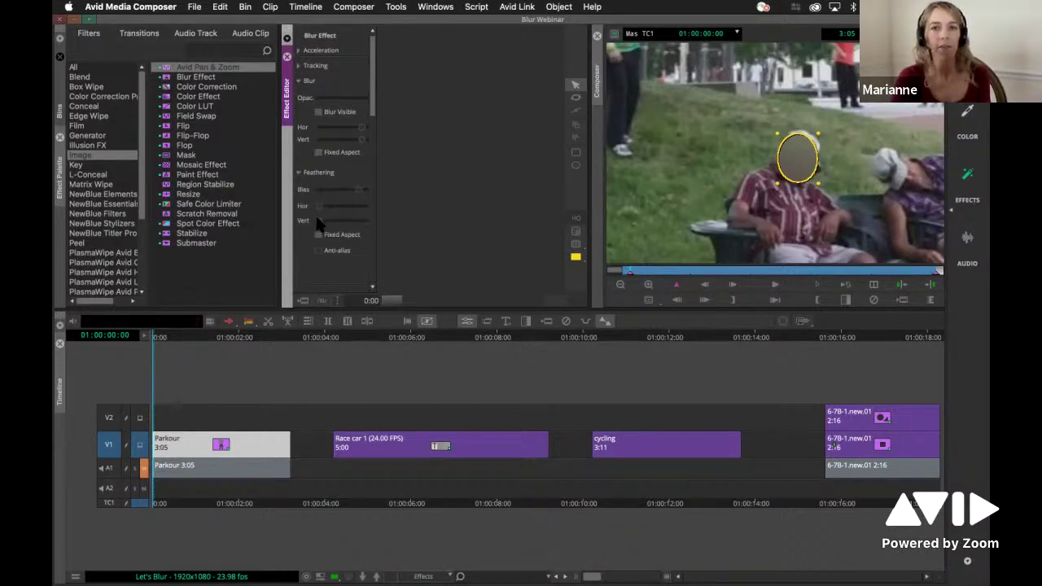
click(575, 125)
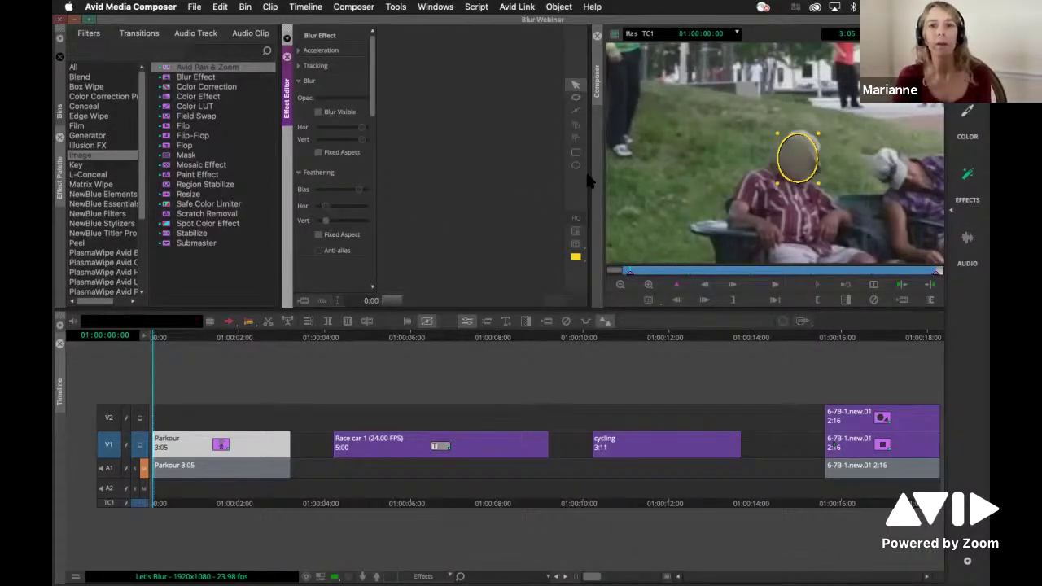
drag(617, 179, 663, 173)
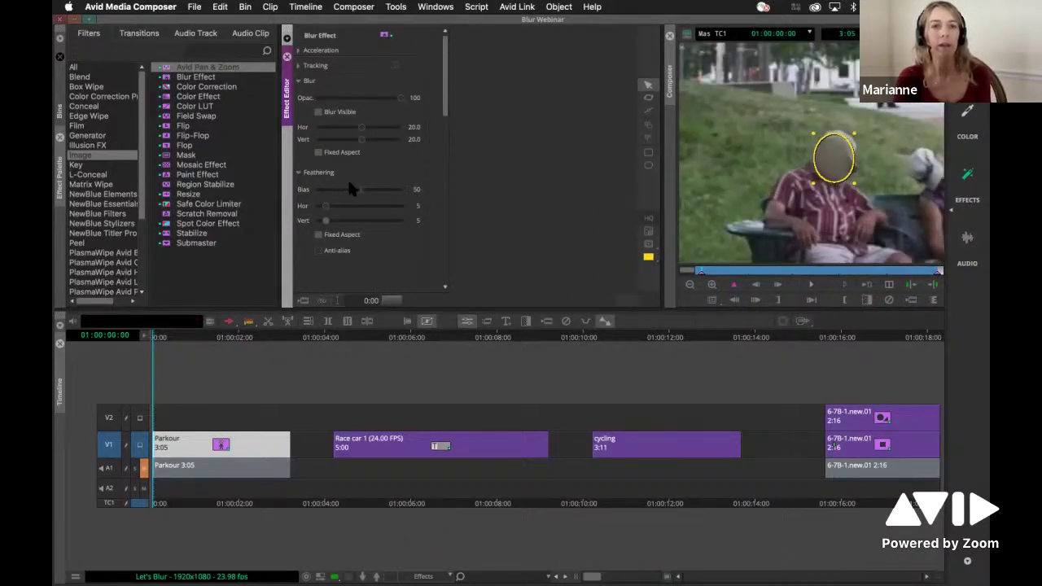
Set the feathering bias to 12 and the horizontal and vertical blur amounts to 7.5.
drag(356, 186, 378, 190)
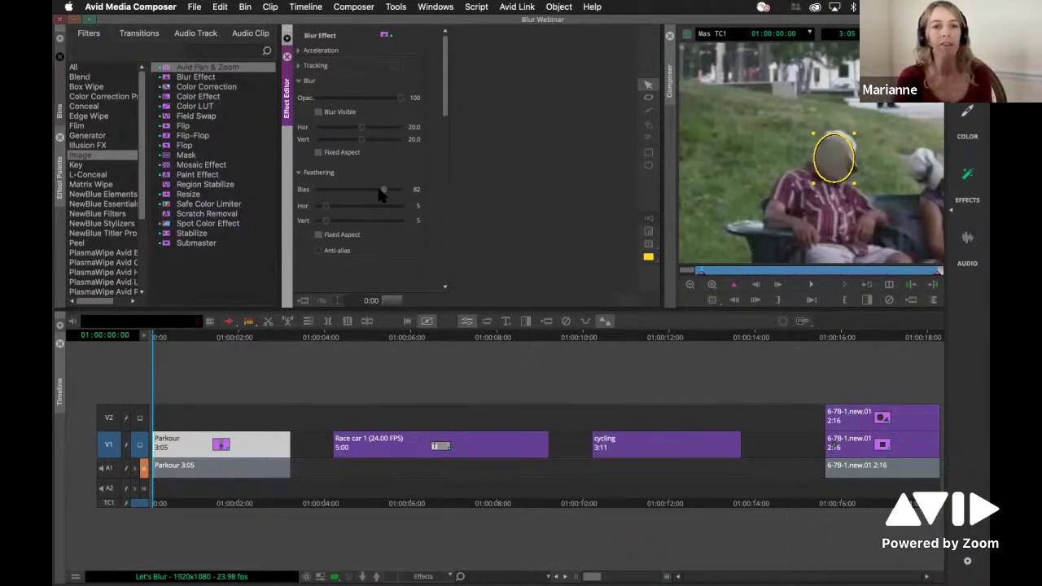
drag(356, 186, 325, 191)
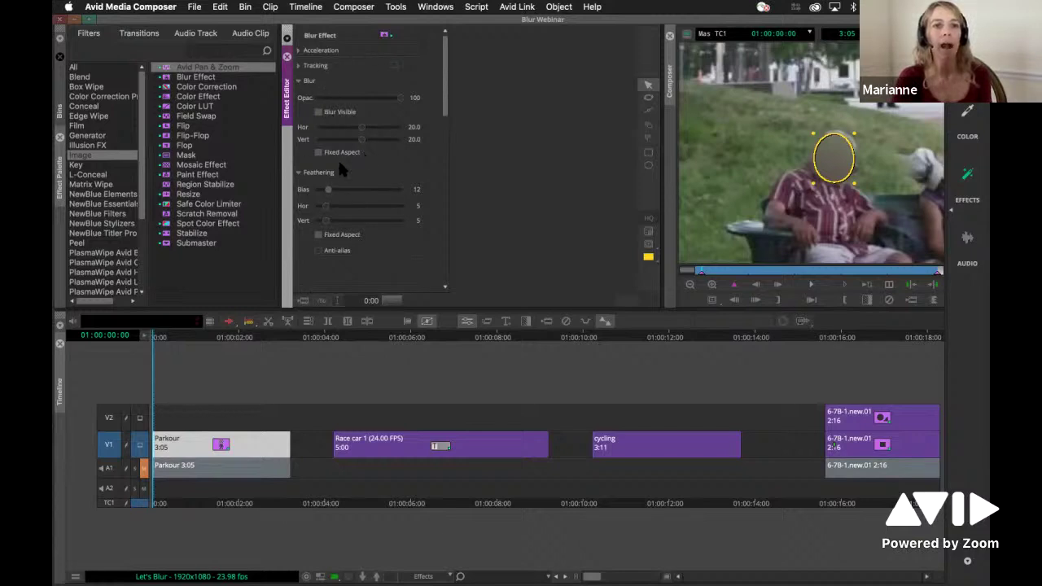
drag(361, 140, 344, 142)
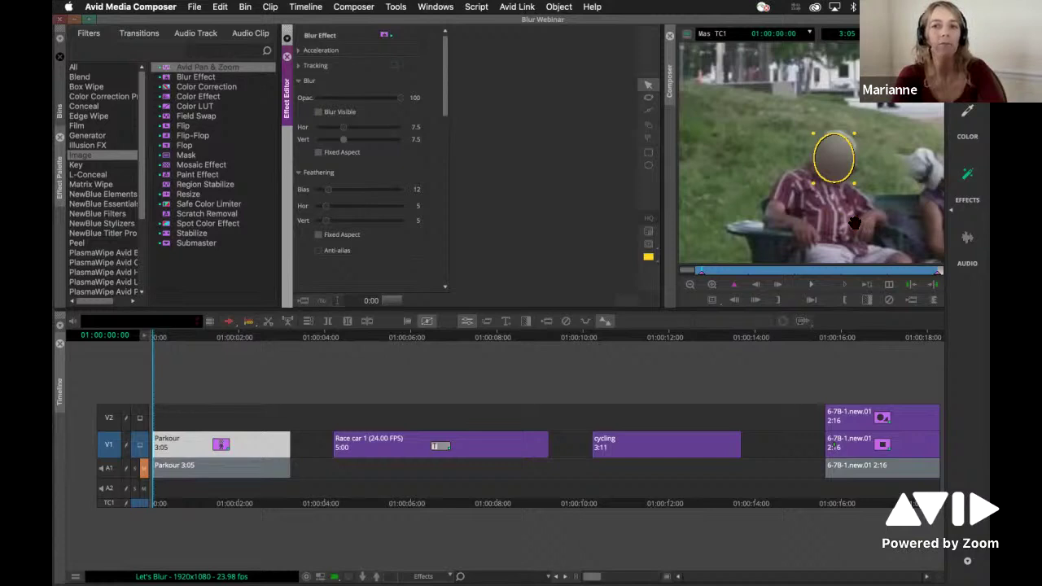
Draw a second oval blur shape over the head of the bench sitter on the right.
drag(855, 222, 777, 183)
click(777, 184)
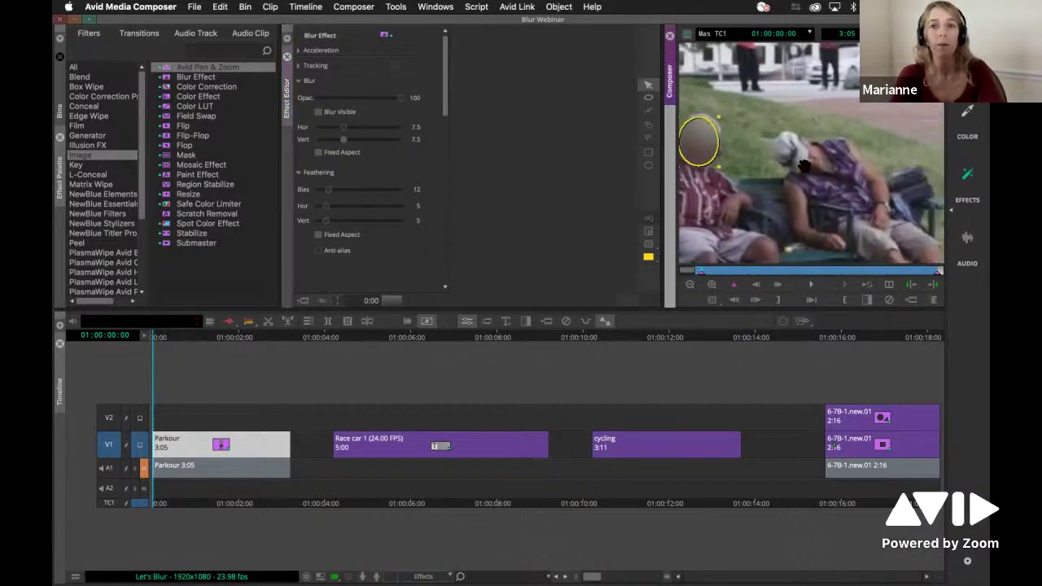
click(649, 170)
click(648, 165)
mouse_move(779, 131)
mouse_down()
mouse_move(833, 178)
mouse_move(802, 156)
mouse_up()
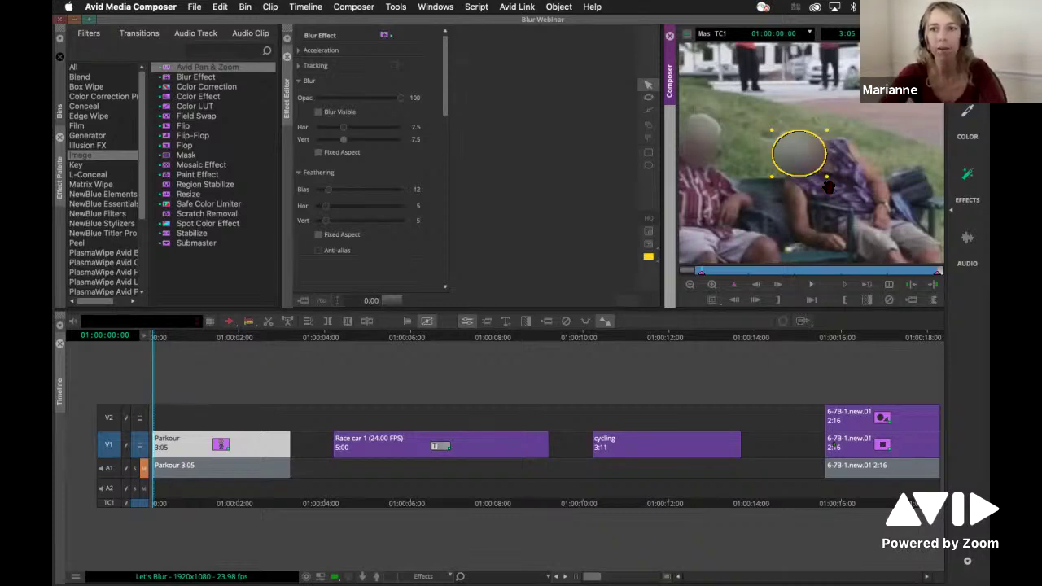
Play the Parkour clip with nothing selected to check both blurs without tracking, and return to its first frame.
key(ctrl+k)
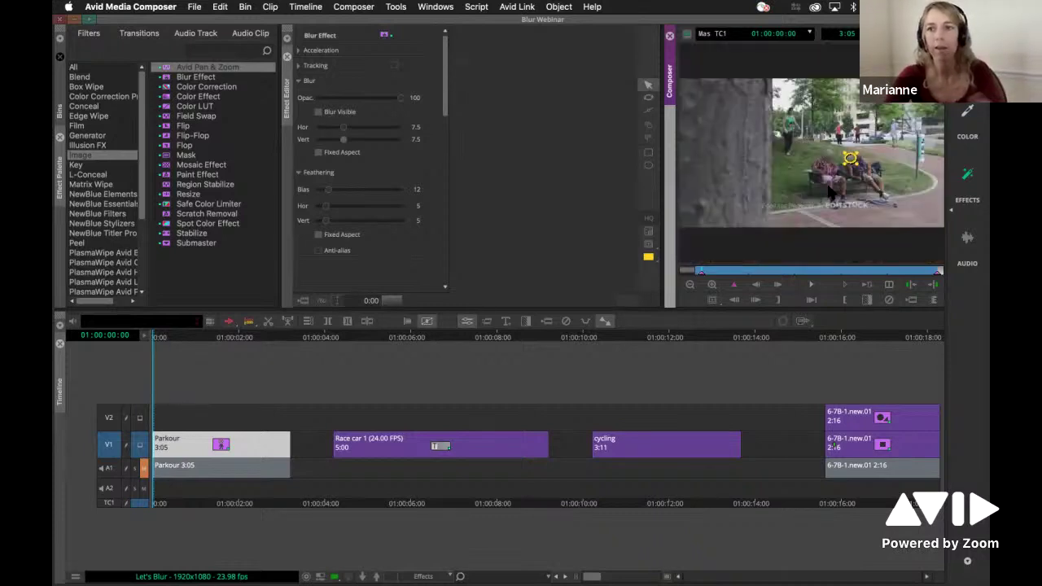
click(716, 273)
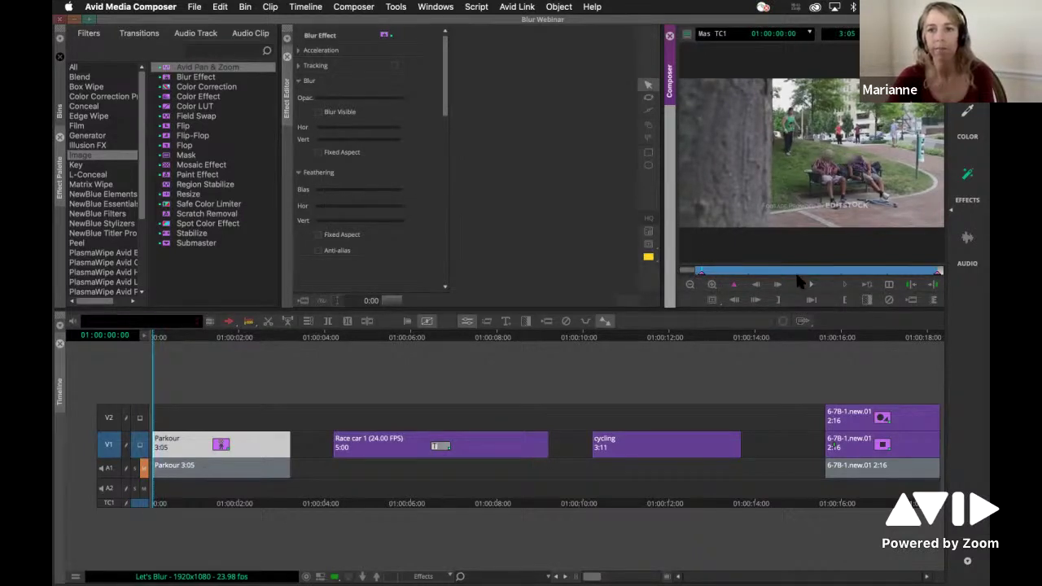
click(817, 281)
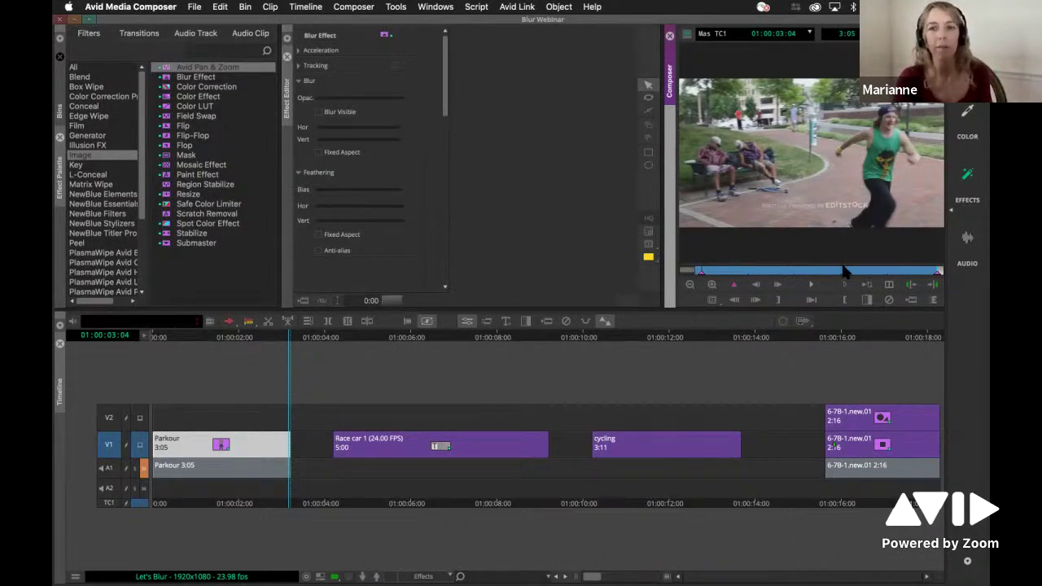
drag(845, 272, 681, 276)
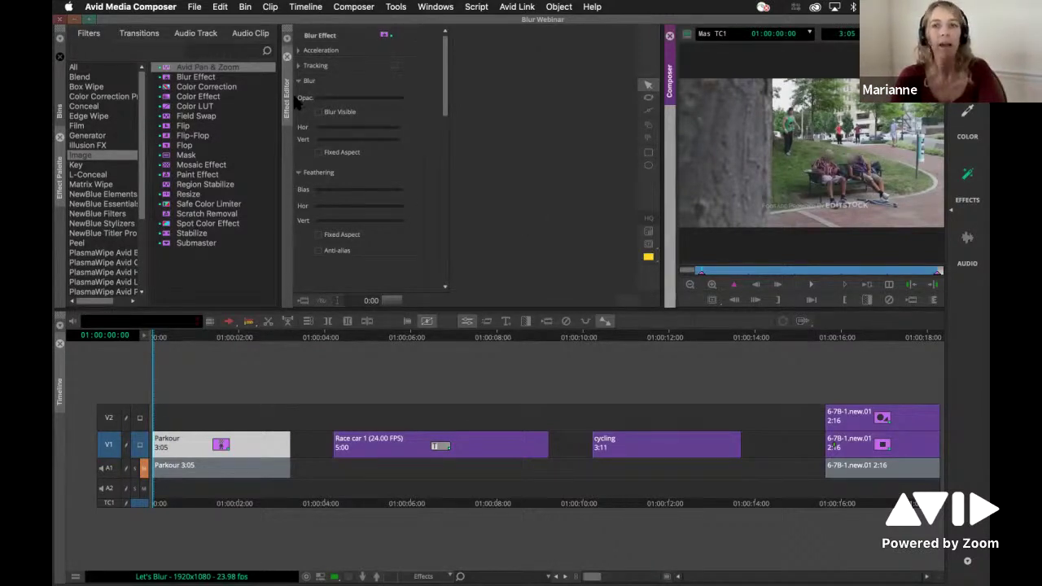
Assign tracker T1 Left to the blur shape on the left bench sitter's face.
click(826, 156)
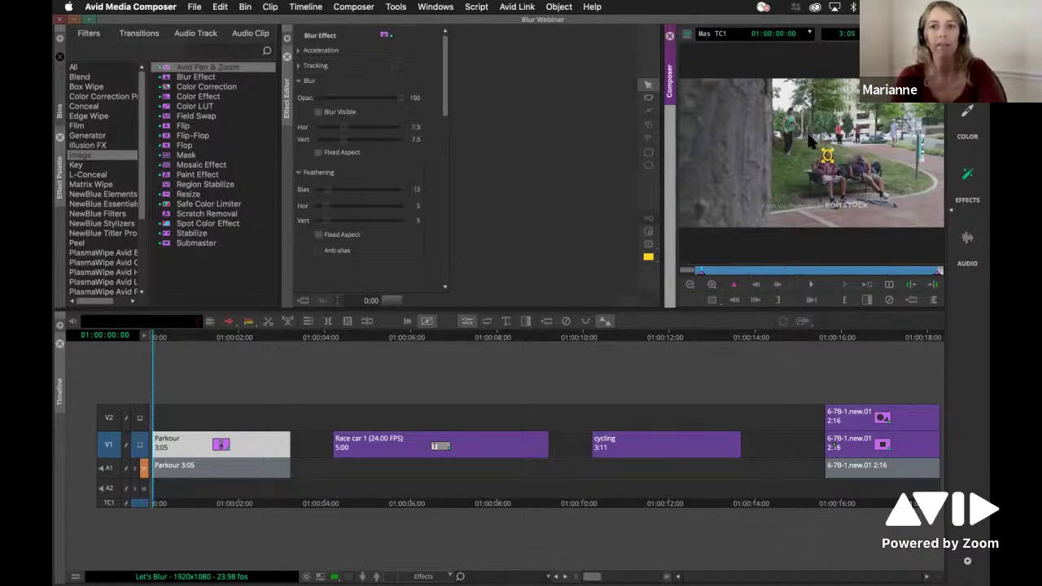
click(297, 66)
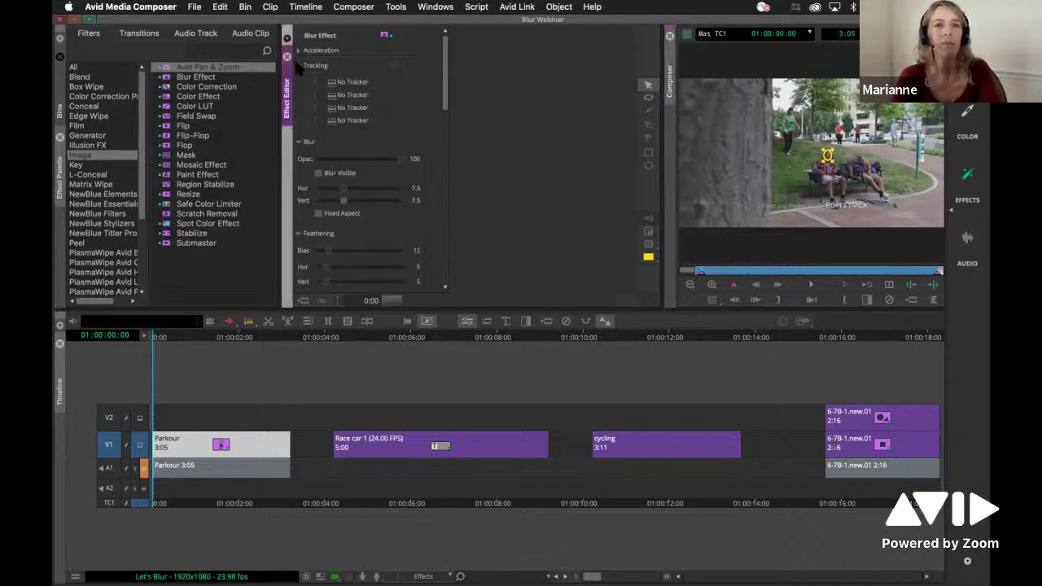
click(336, 96)
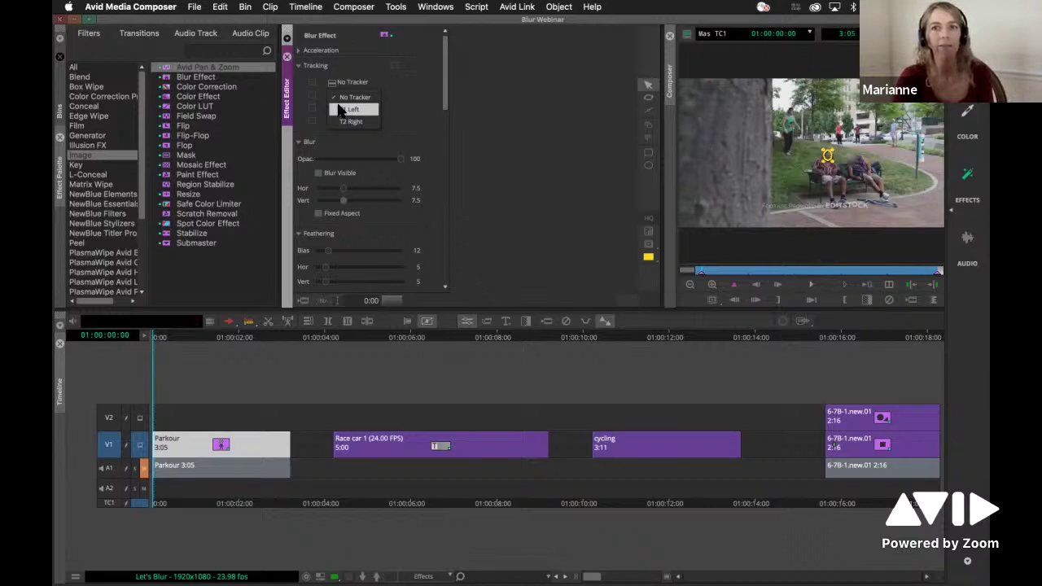
click(342, 109)
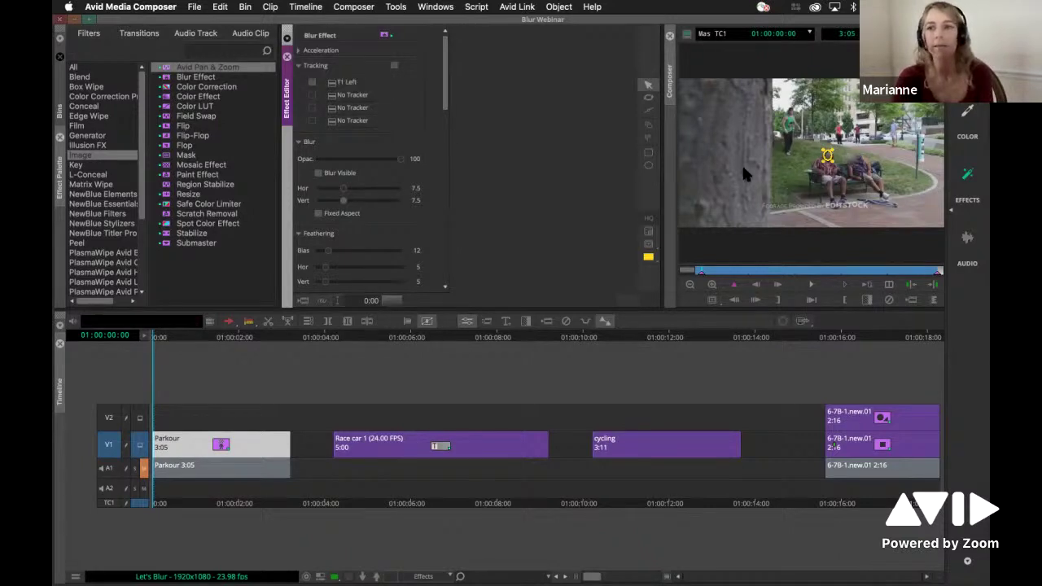
Assign tracker T2 Right to the blur shape on the right bench sitter's face.
click(881, 153)
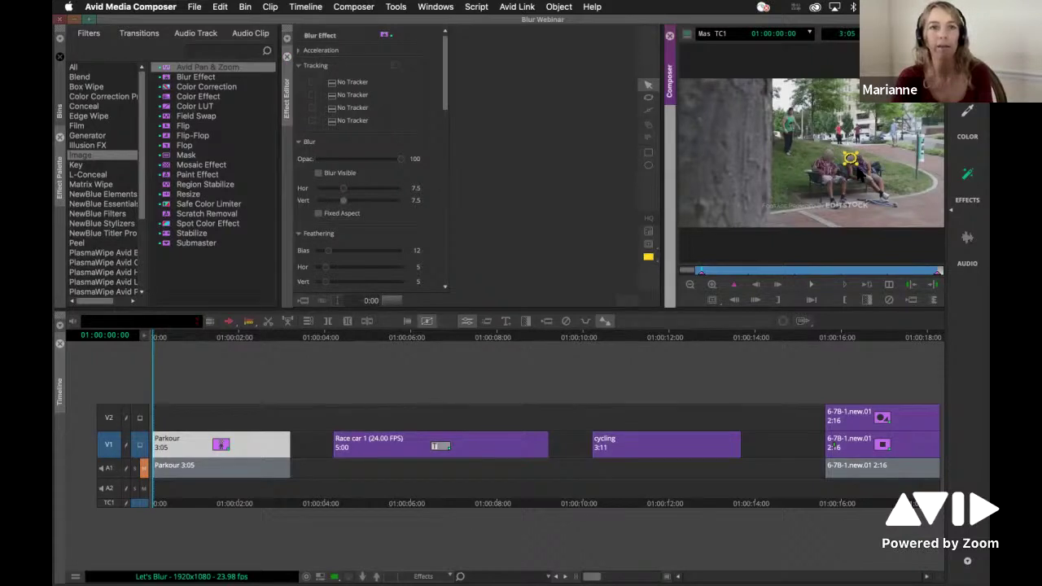
click(335, 83)
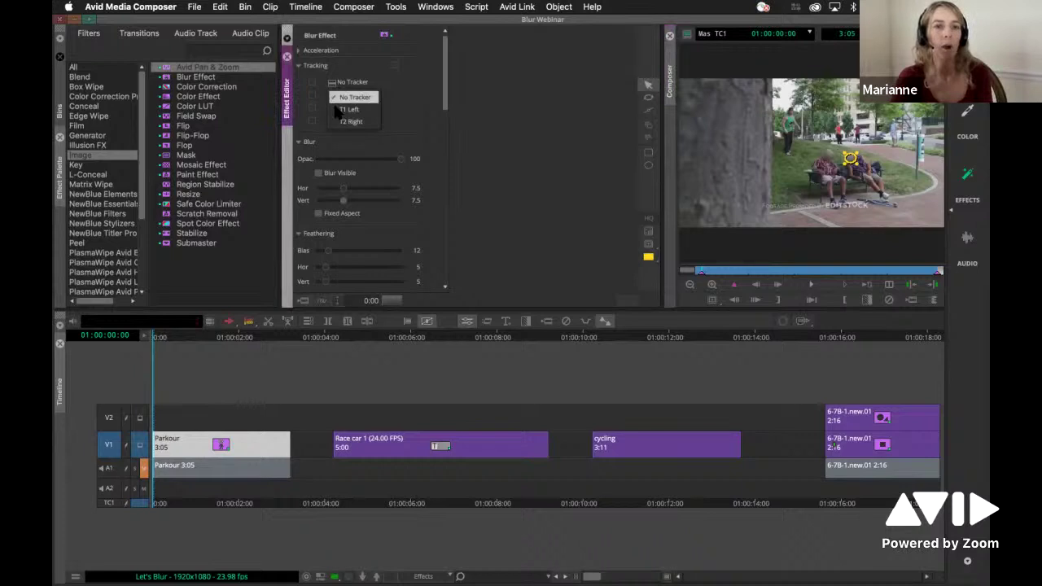
click(342, 121)
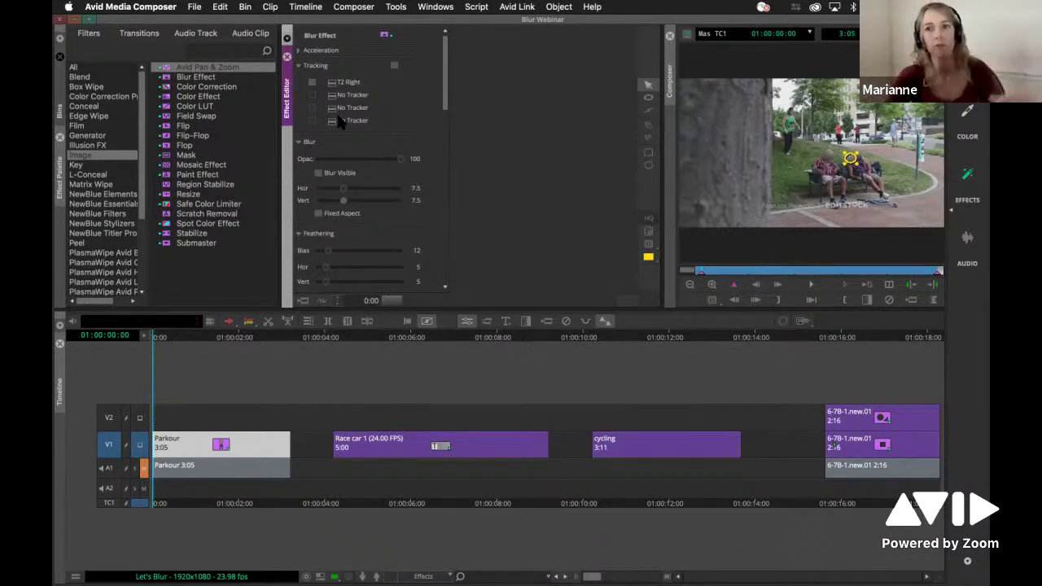
Play the tracked blurs full screen through the Parkour clip, and reopen the clip's Blur Effect settings.
click(719, 278)
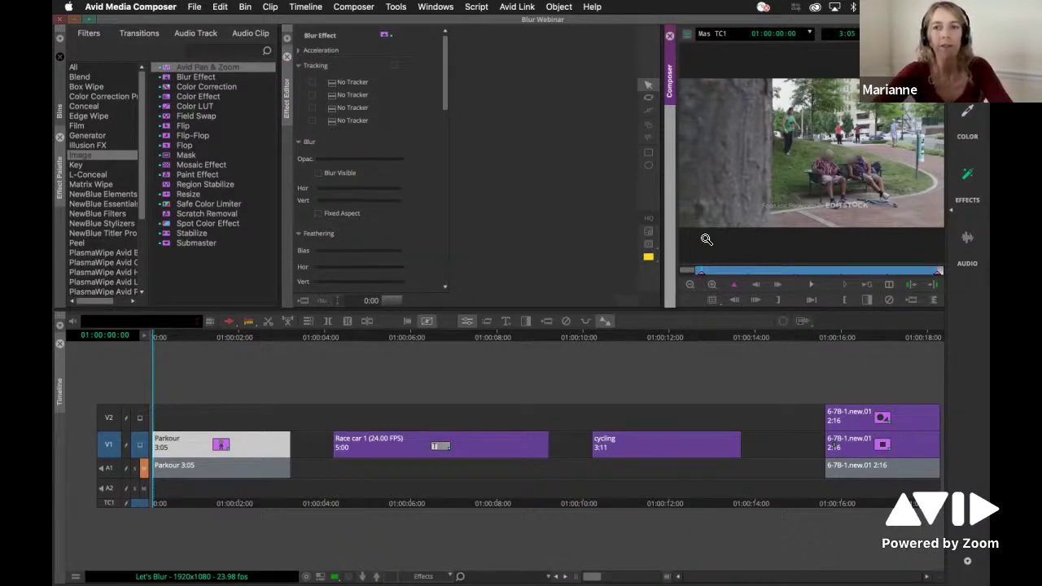
key(super+k)
key(super+shift+f)
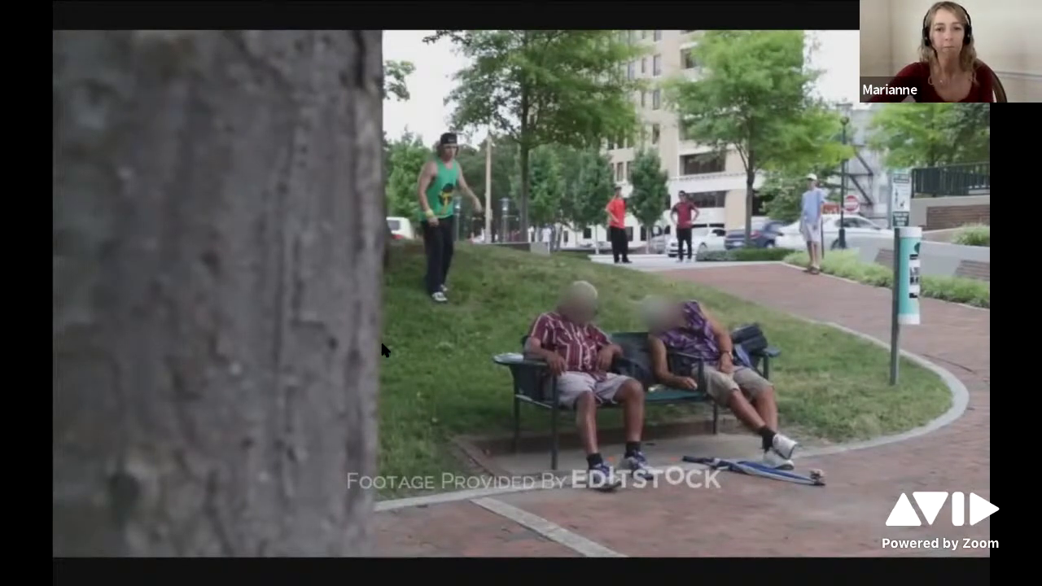
key(space)
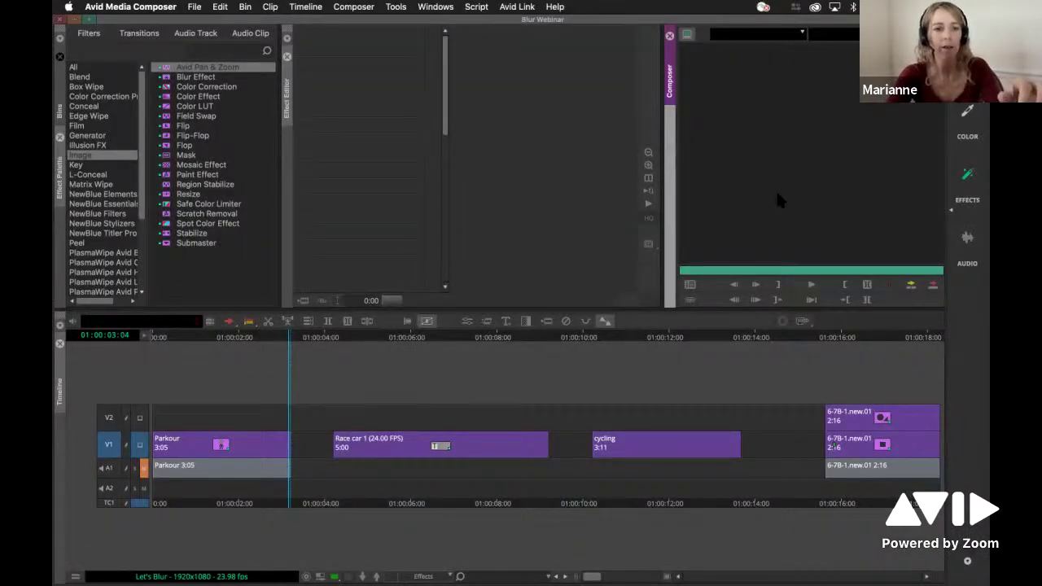
click(211, 448)
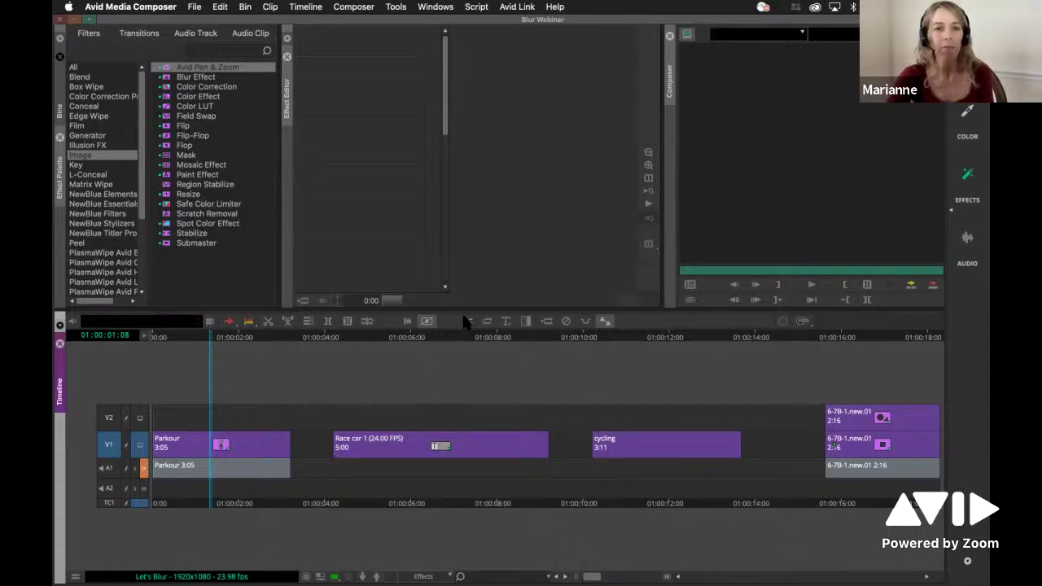
click(248, 447)
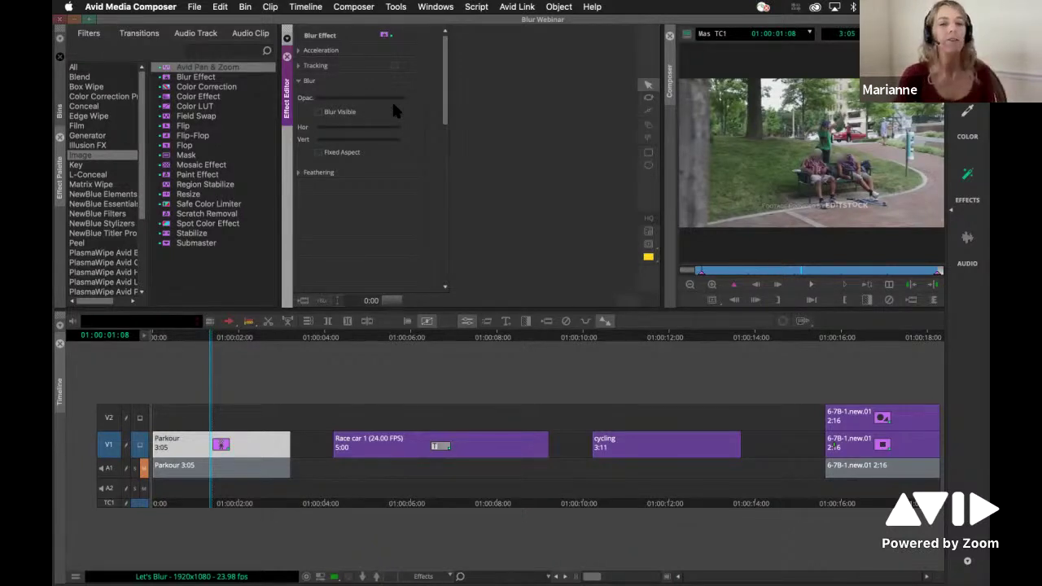
Select the Race car 1 clip and review the license plate's movement from its first to its last frame.
click(365, 442)
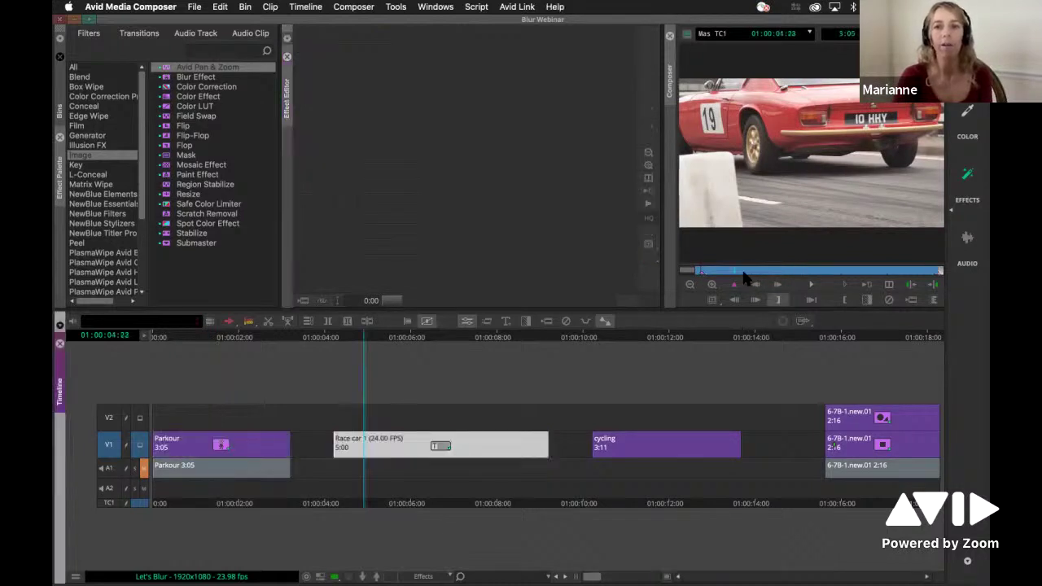
click(690, 275)
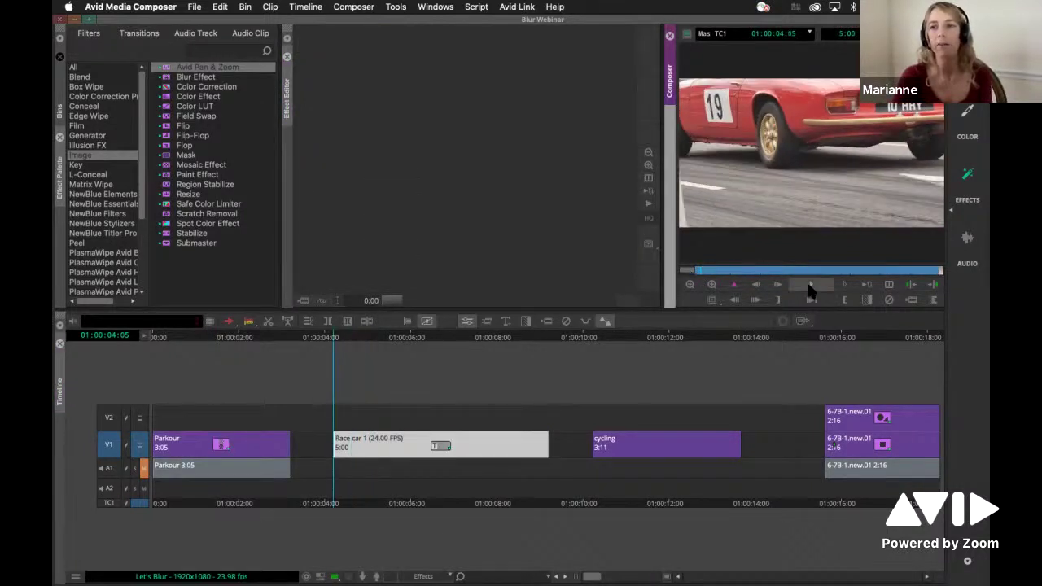
click(811, 284)
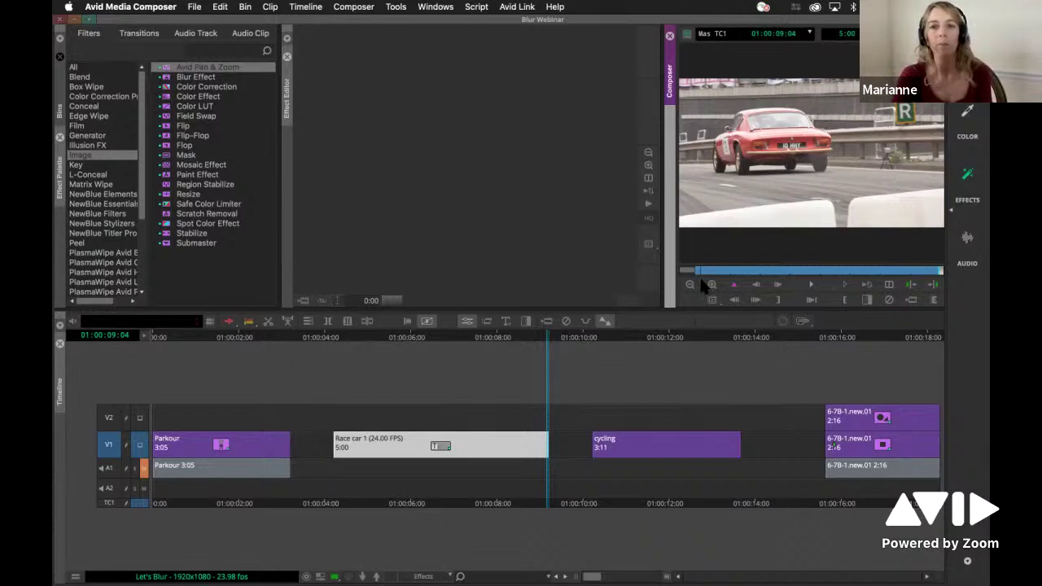
key(a)
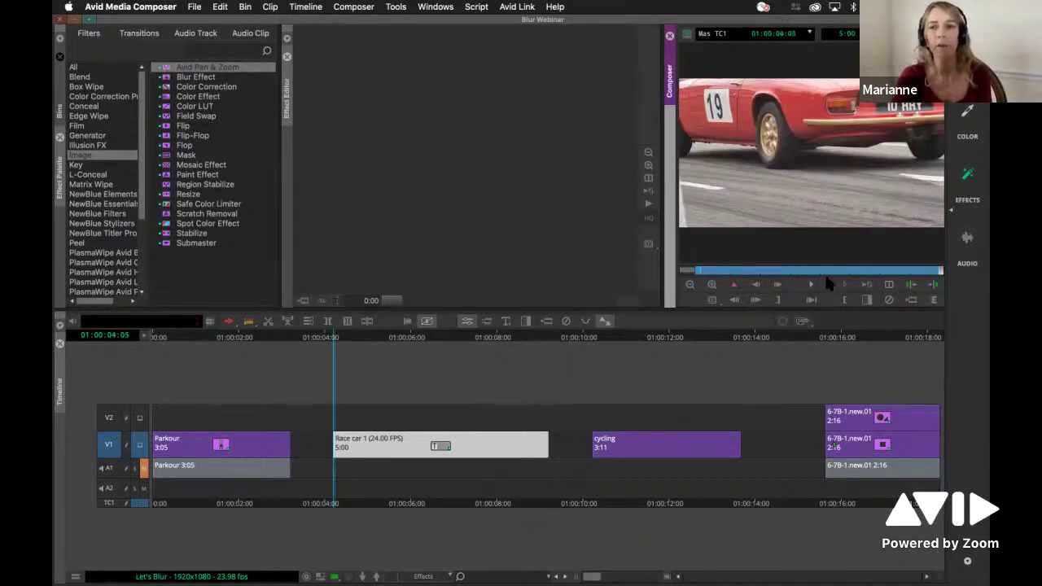
click(936, 272)
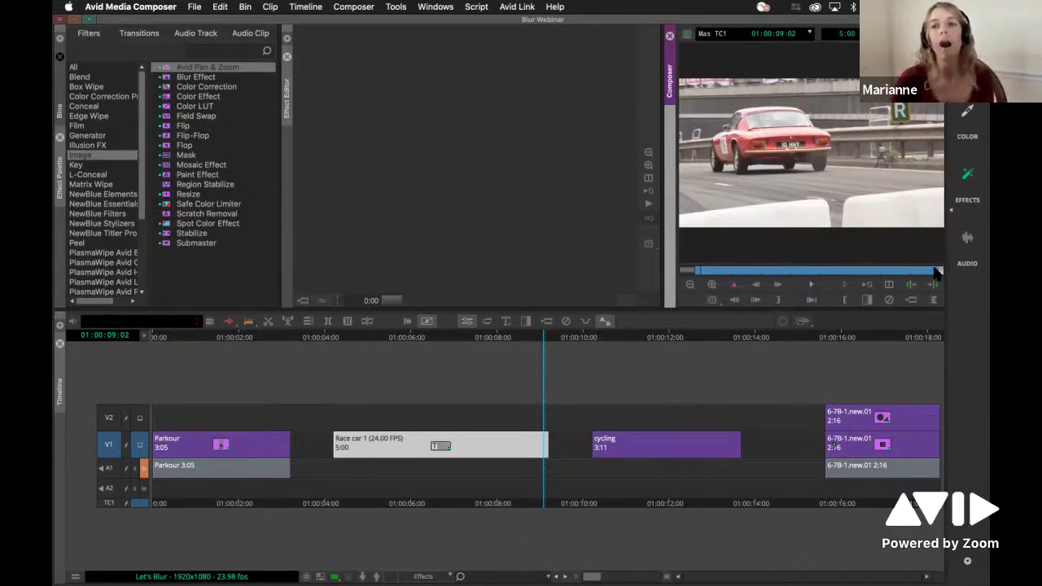
click(687, 261)
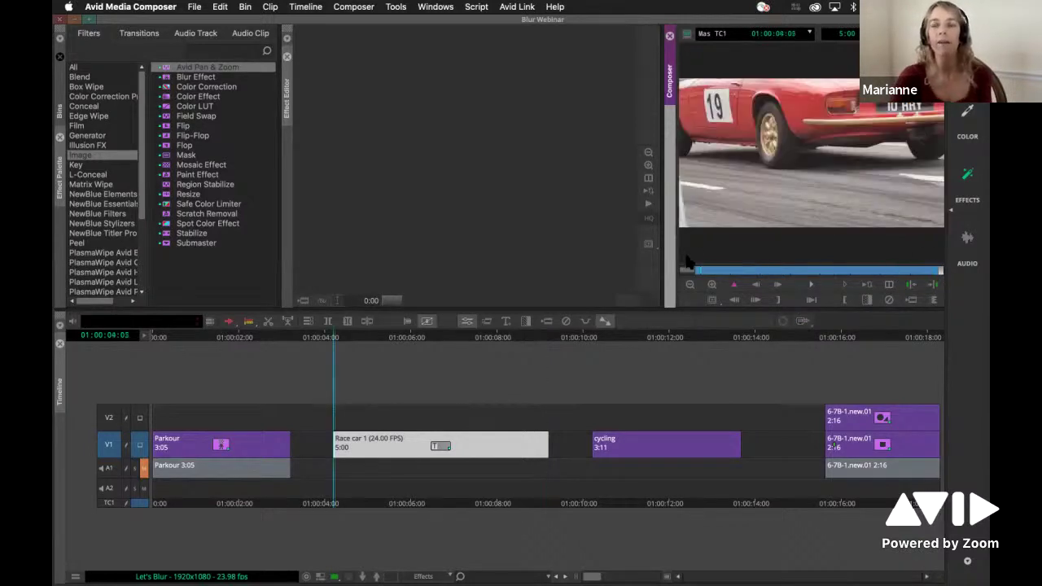
key(Right)
key(Right)
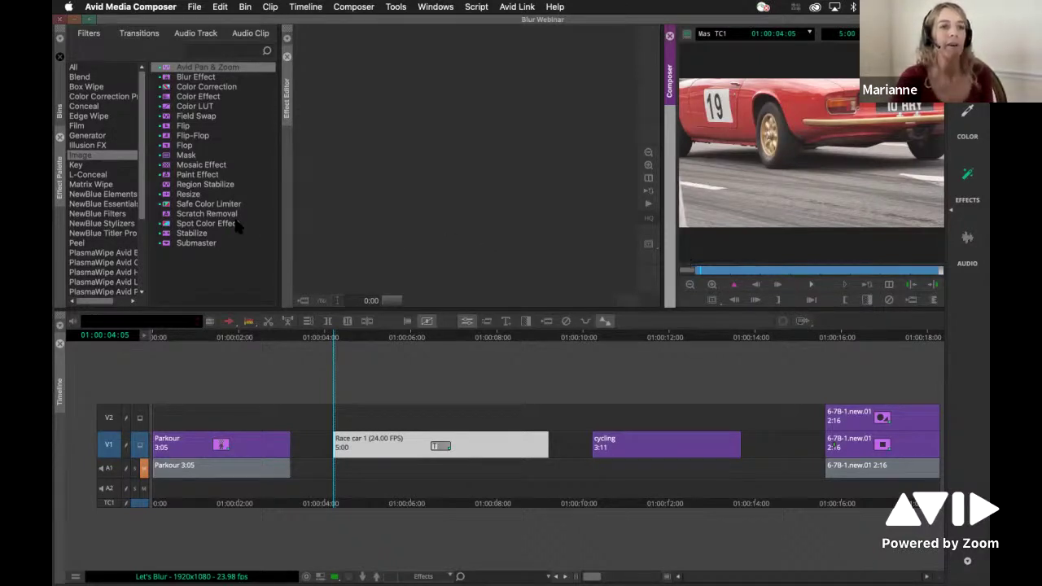
Apply the Paint Effect to the Race car 1 clip and return to its first frame.
double_click(171, 174)
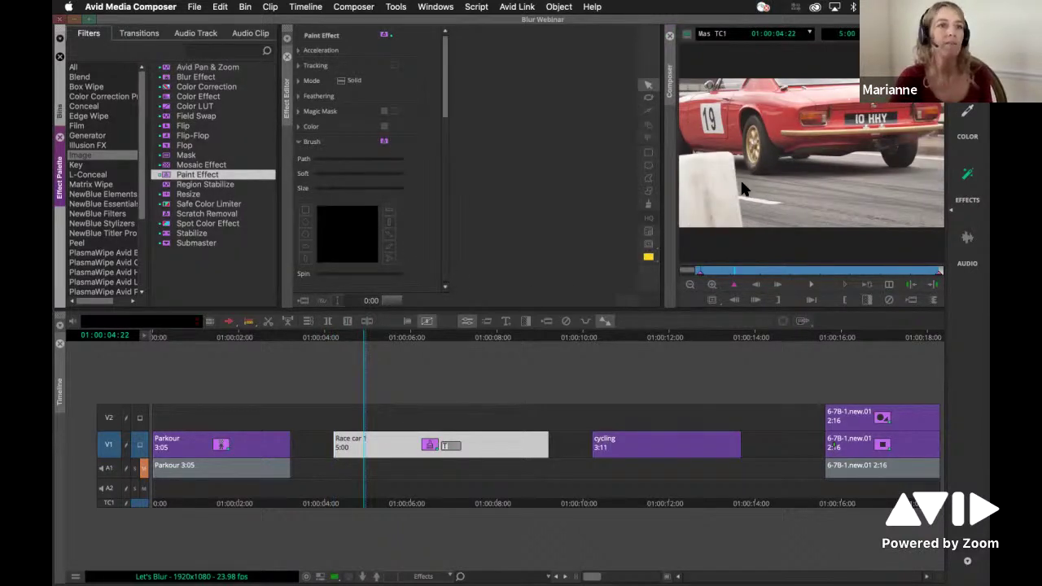
key(Home)
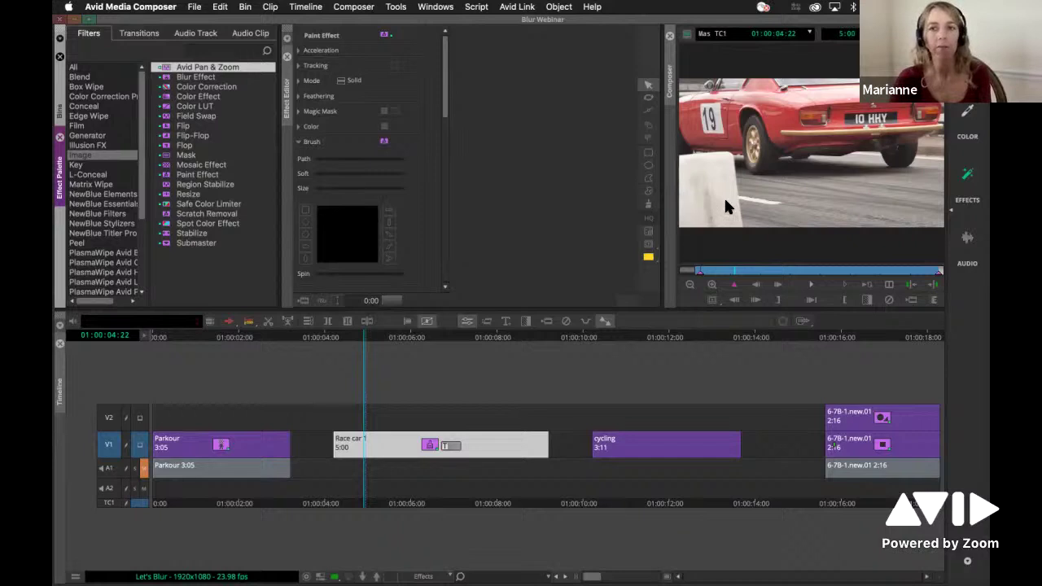
drag(730, 272, 693, 271)
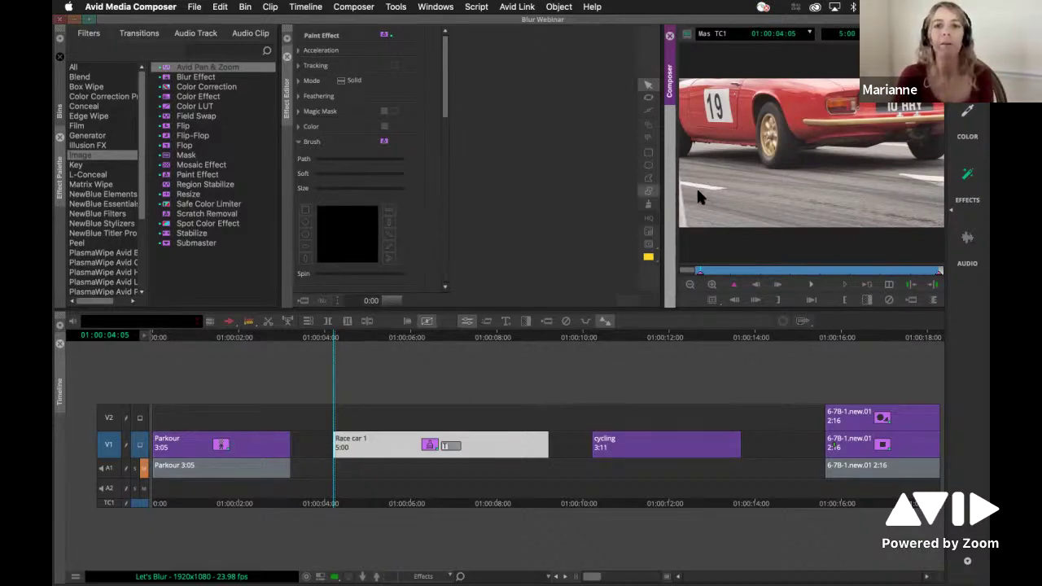
Draw a closed four-corner polygon shape around the license plate on the clip's first frame.
click(649, 179)
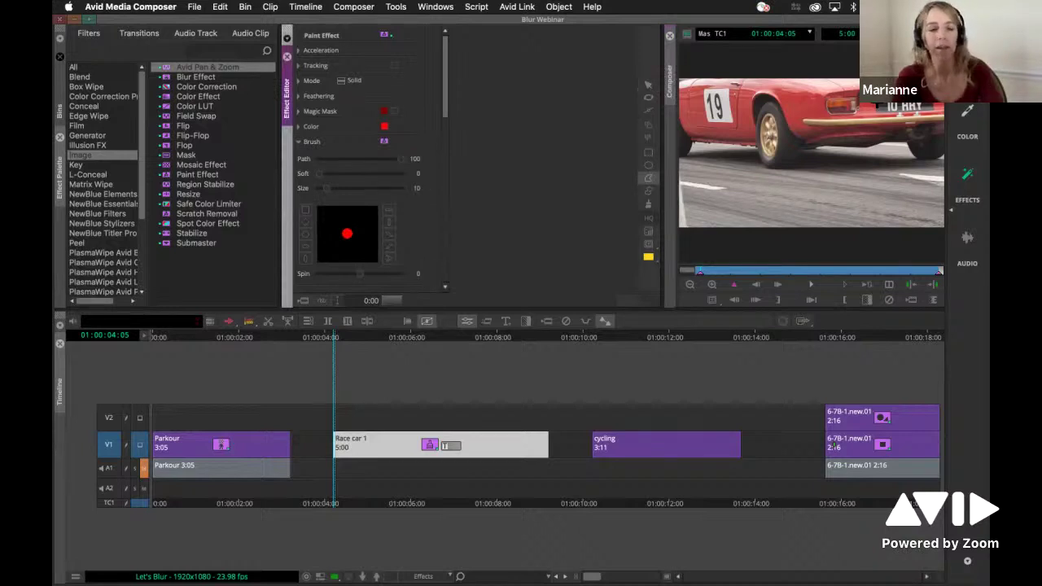
click(892, 106)
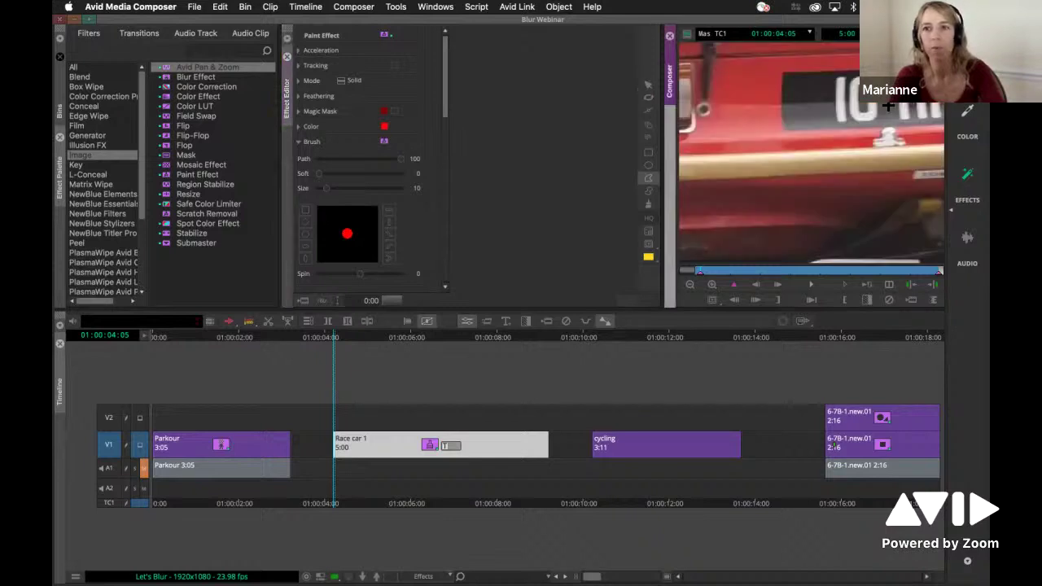
drag(887, 106, 788, 152)
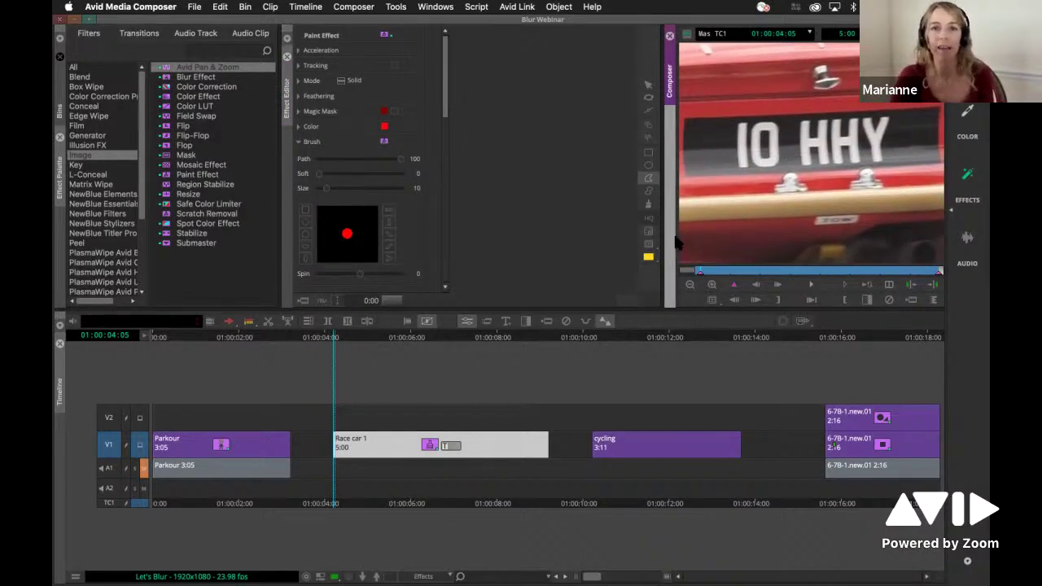
drag(661, 242, 540, 255)
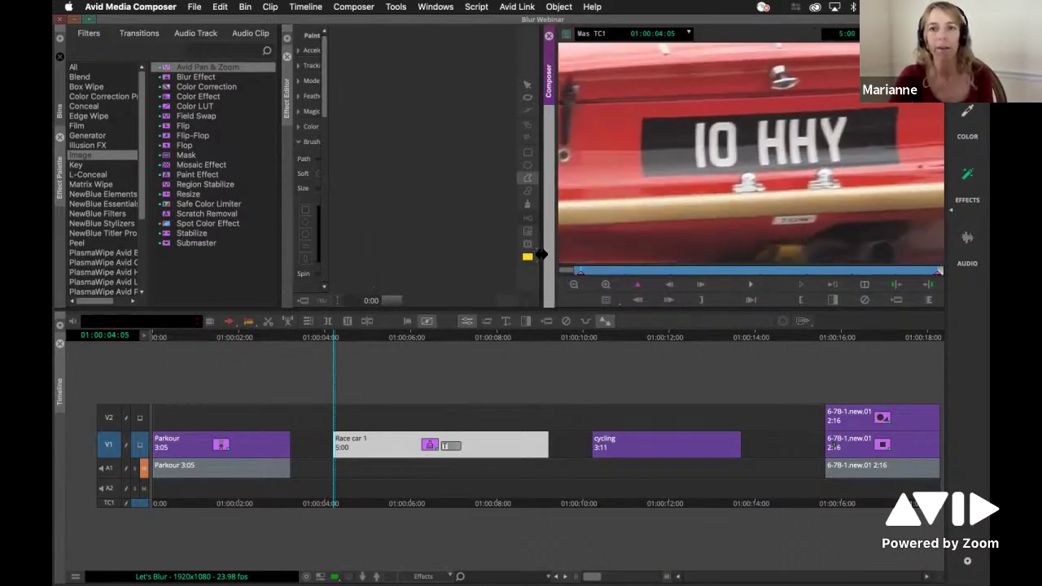
click(642, 119)
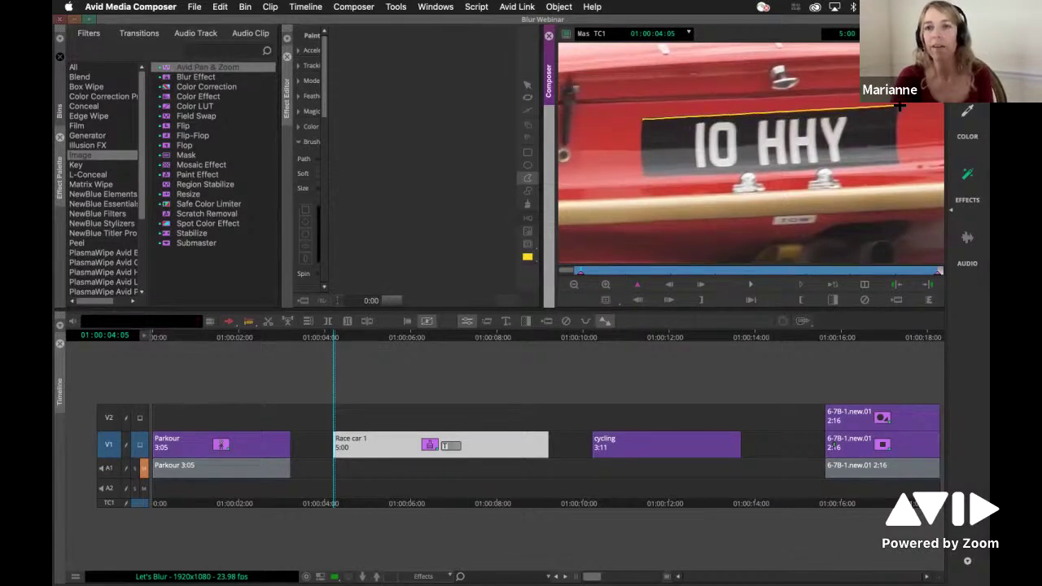
click(900, 106)
click(899, 163)
click(643, 177)
click(643, 120)
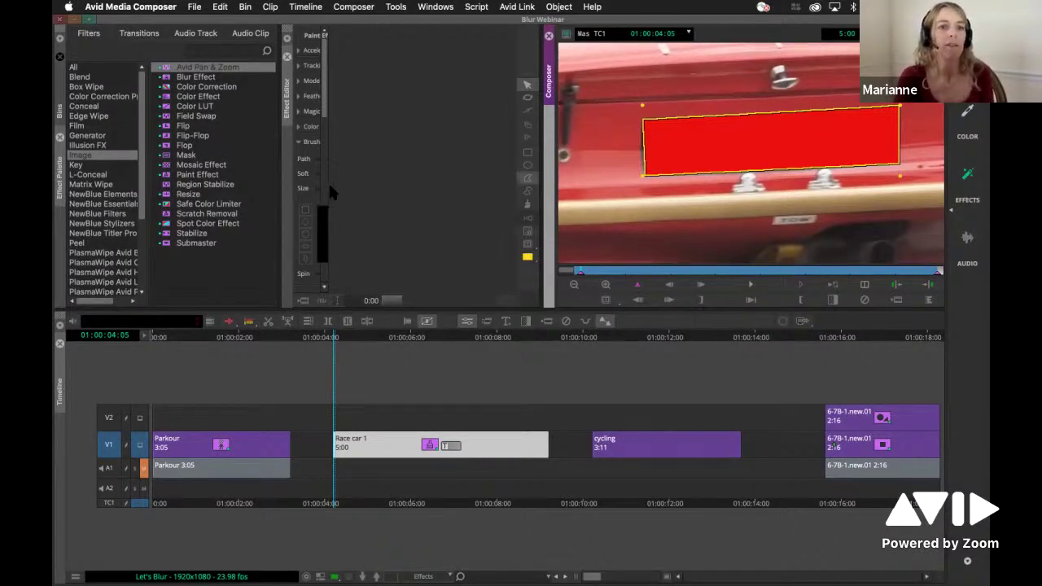
View the whole car again, select the license plate shape and set its mode to Blur.
drag(558, 234, 687, 234)
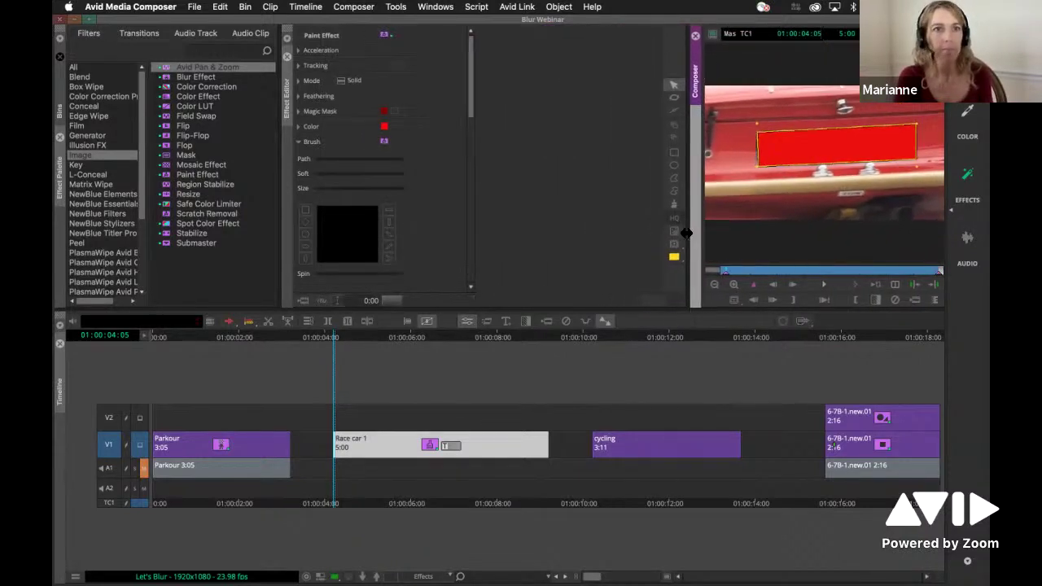
click(673, 204)
click(787, 210)
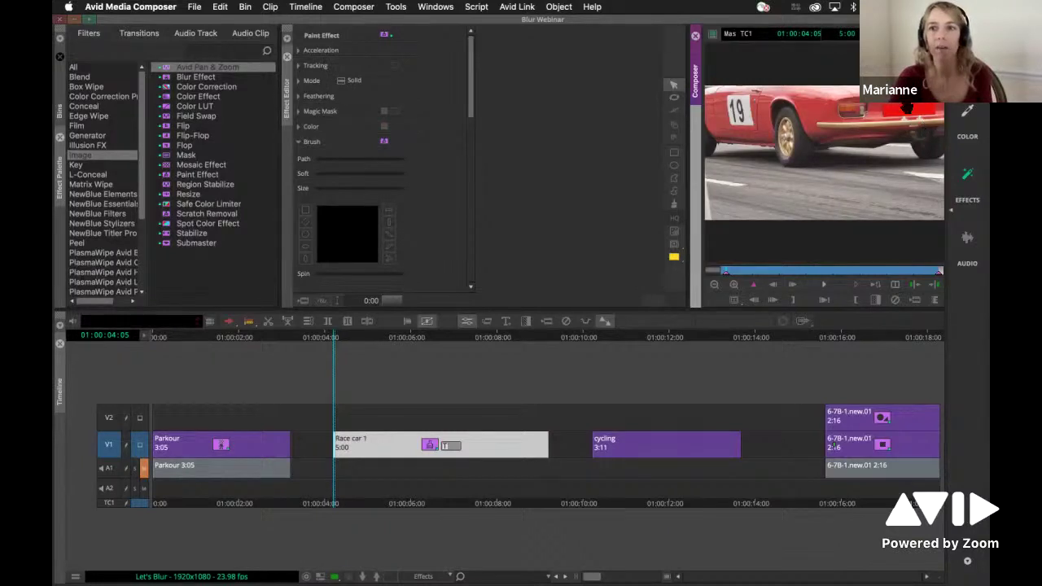
drag(906, 109, 907, 110)
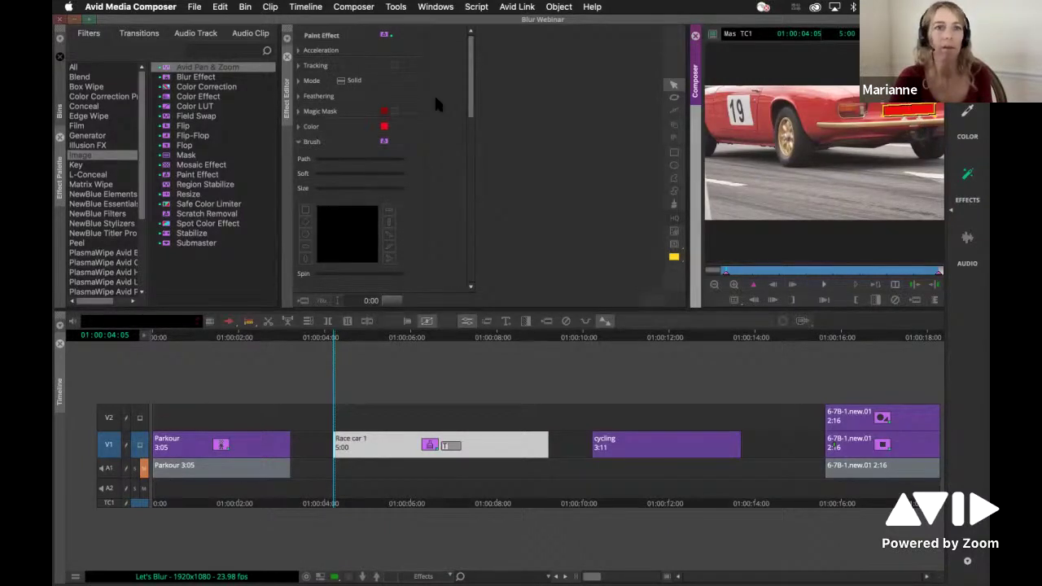
click(354, 80)
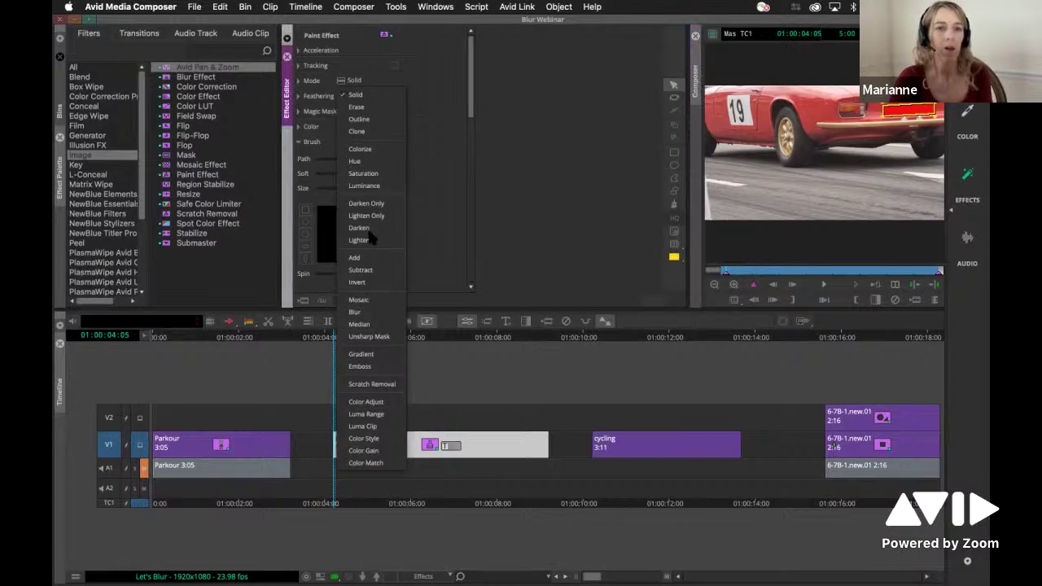
click(381, 311)
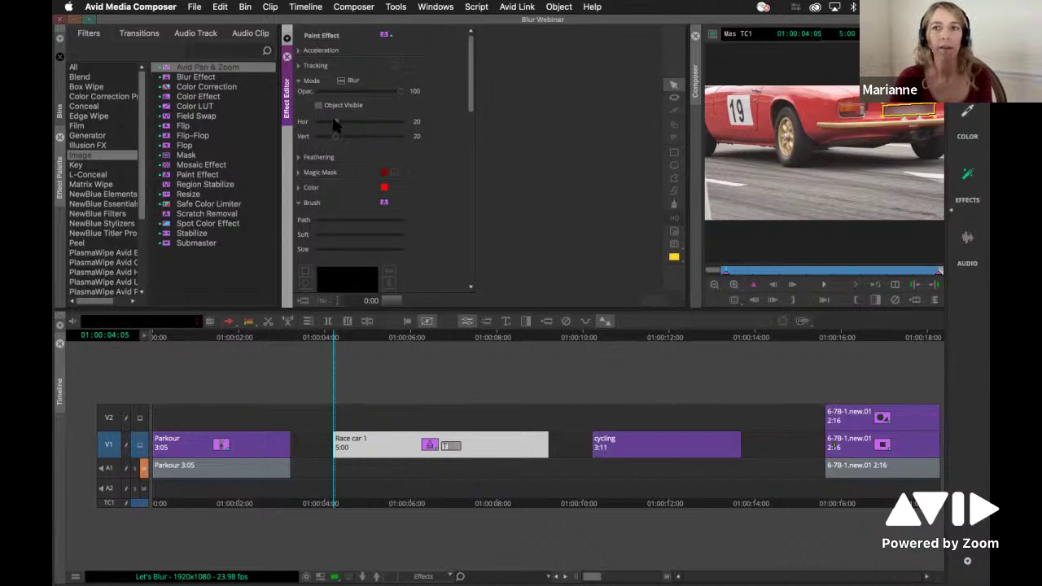
Set the plate shape's horizontal and vertical blur to 13, with feathering bias 20, horizontal 12 and vertical 12.
drag(330, 121, 328, 140)
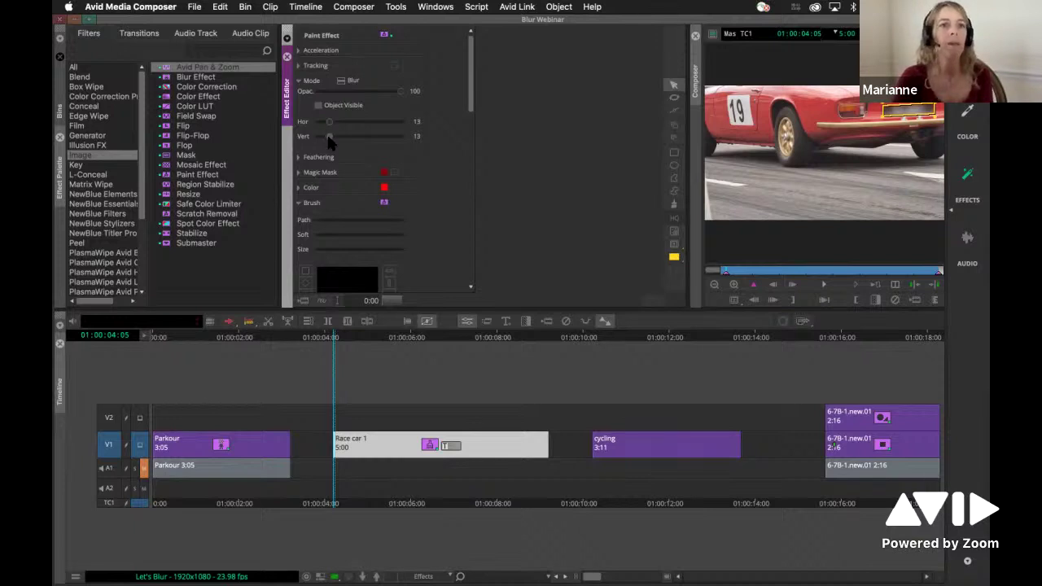
click(298, 157)
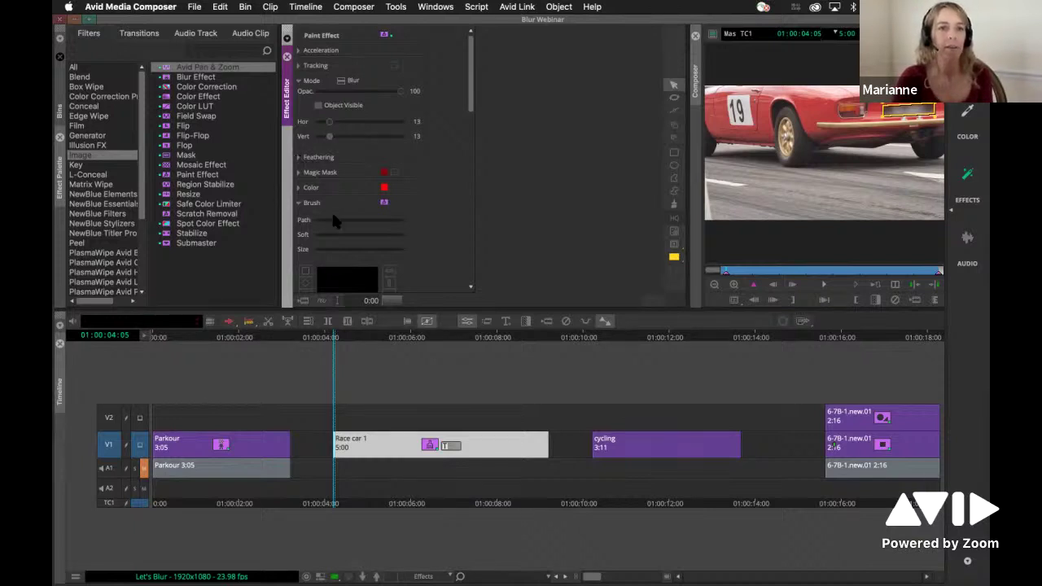
drag(327, 204, 337, 205)
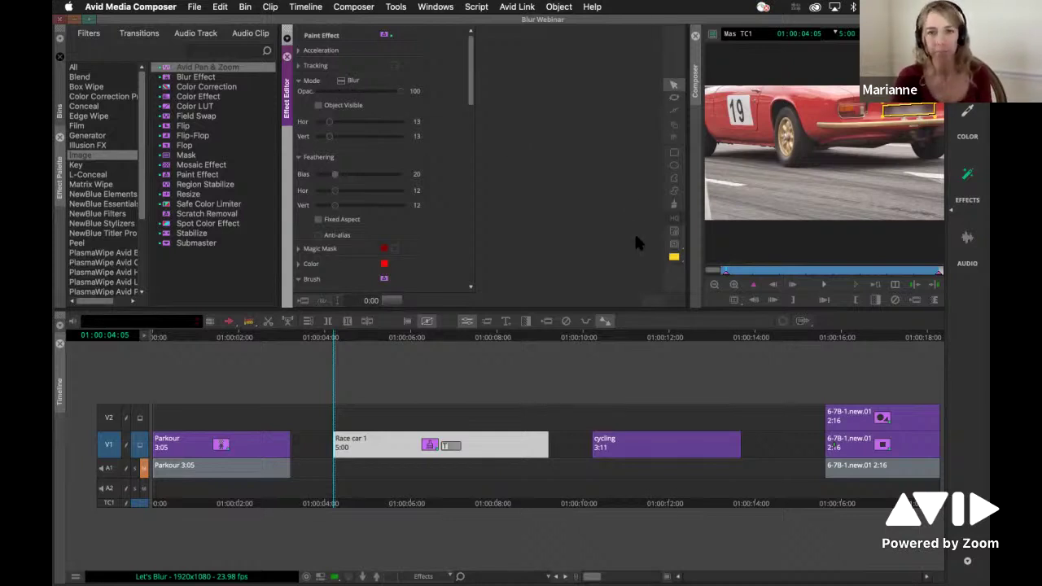
Open tracking for the Paint Effect and place the first tracker on the license plate's left edge.
click(675, 231)
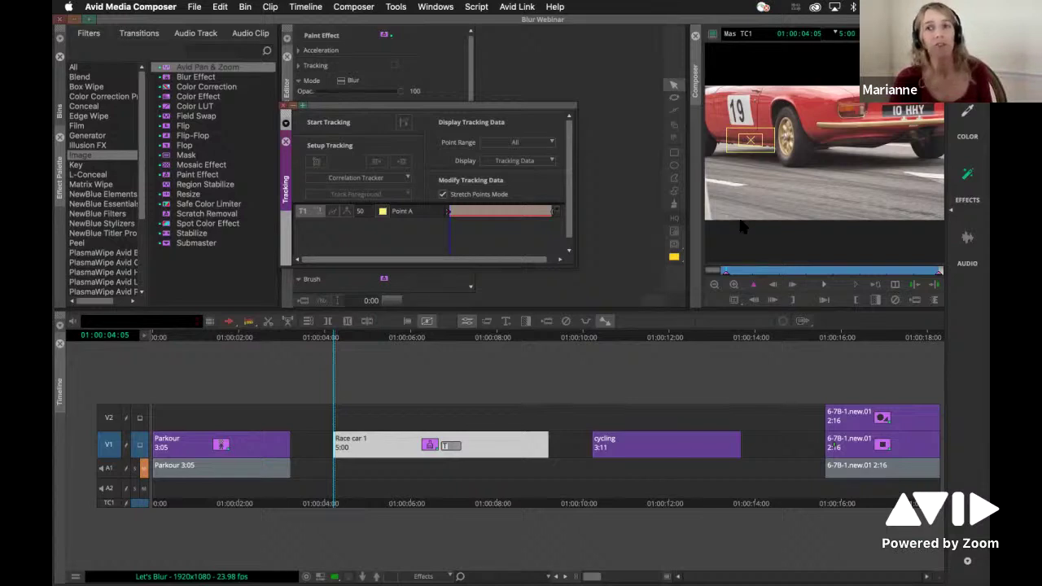
click(747, 143)
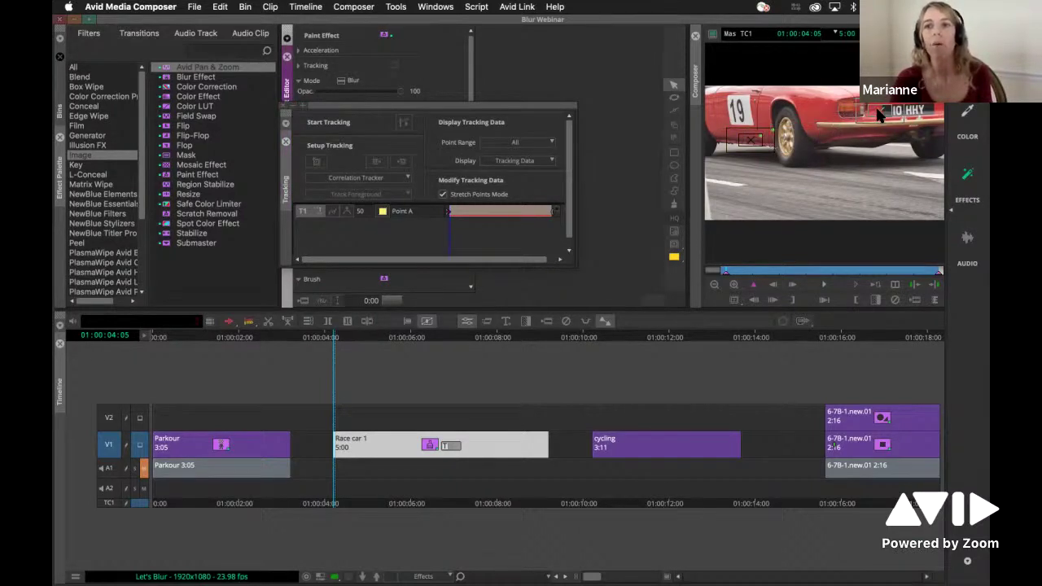
drag(879, 115, 882, 113)
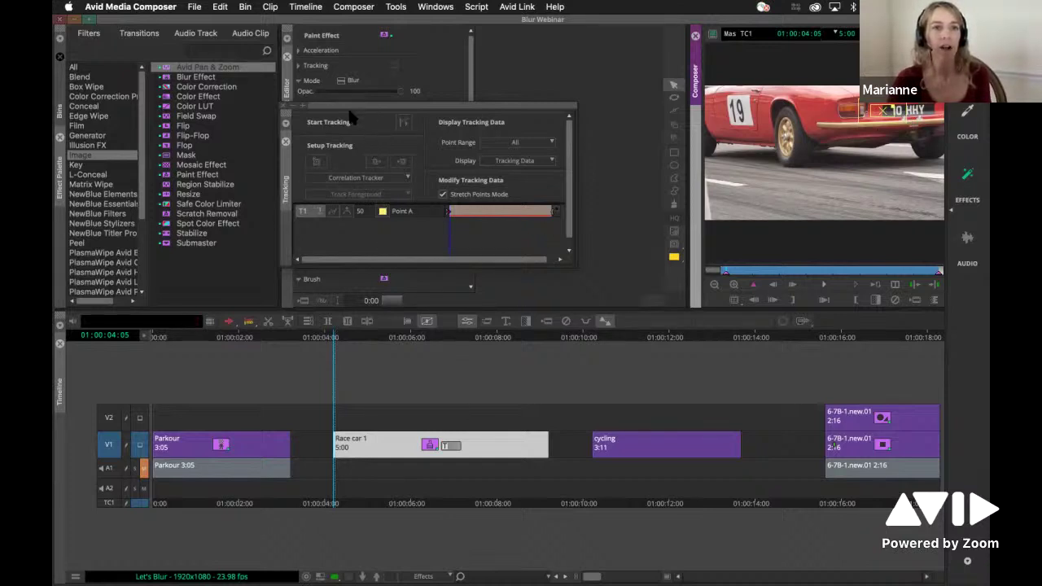
Create a second tracker and place it on the license plate's right edge.
click(317, 160)
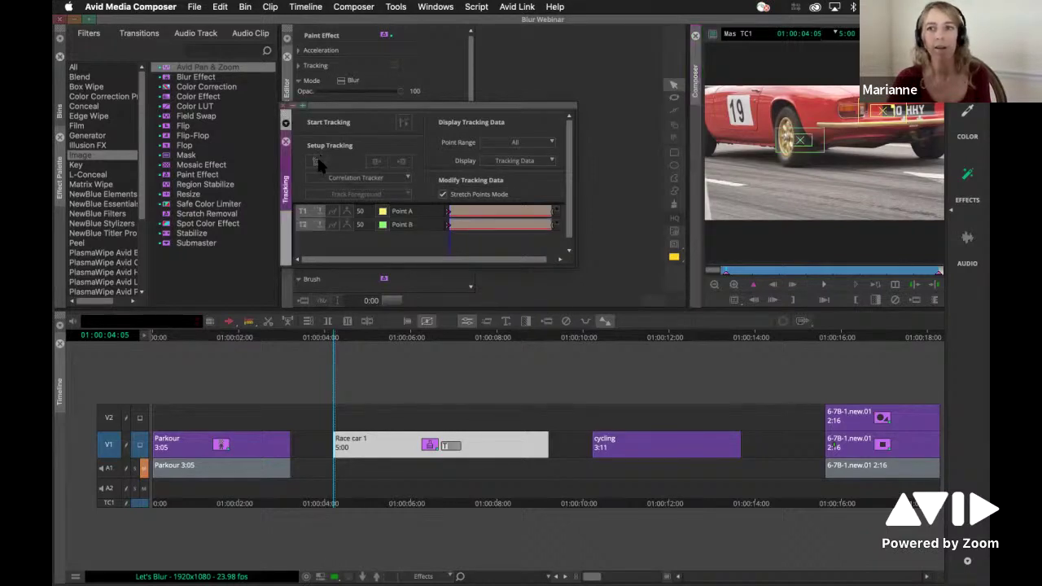
click(799, 146)
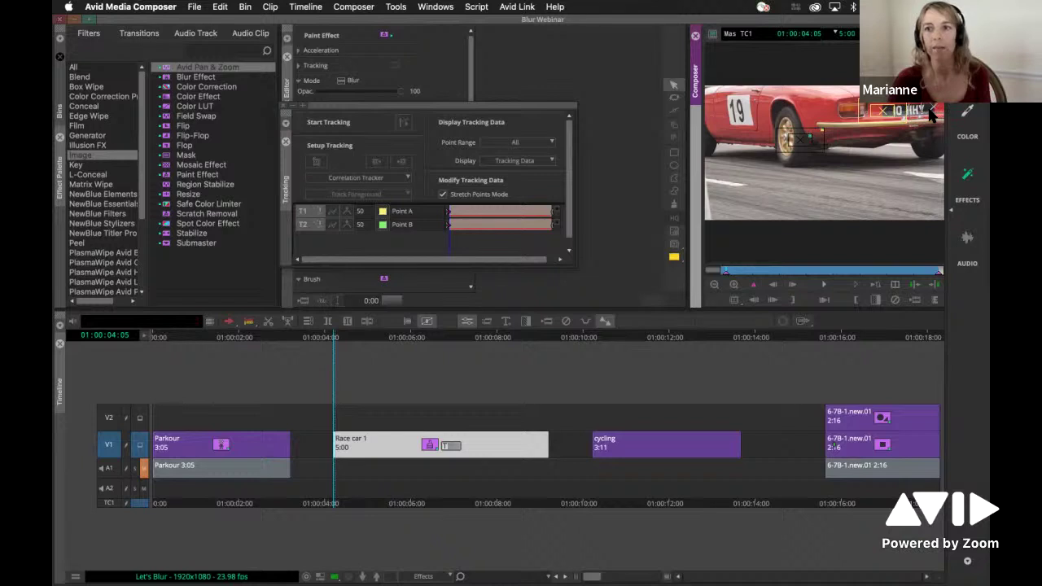
drag(932, 114, 928, 118)
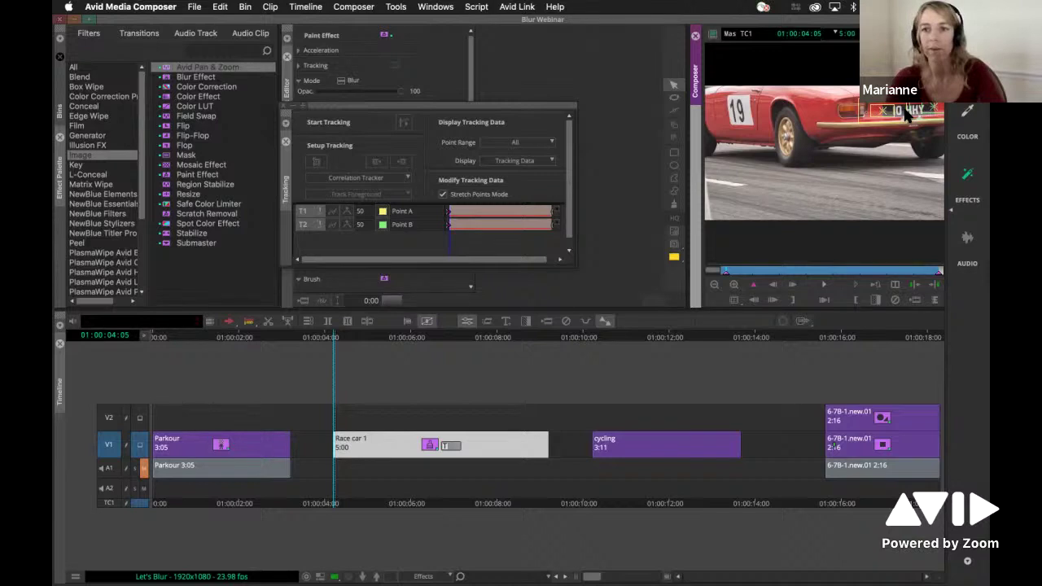
Check both plate trackers up close and run the tracking through the Race car 1 clip.
click(733, 284)
drag(890, 133, 896, 162)
click(717, 284)
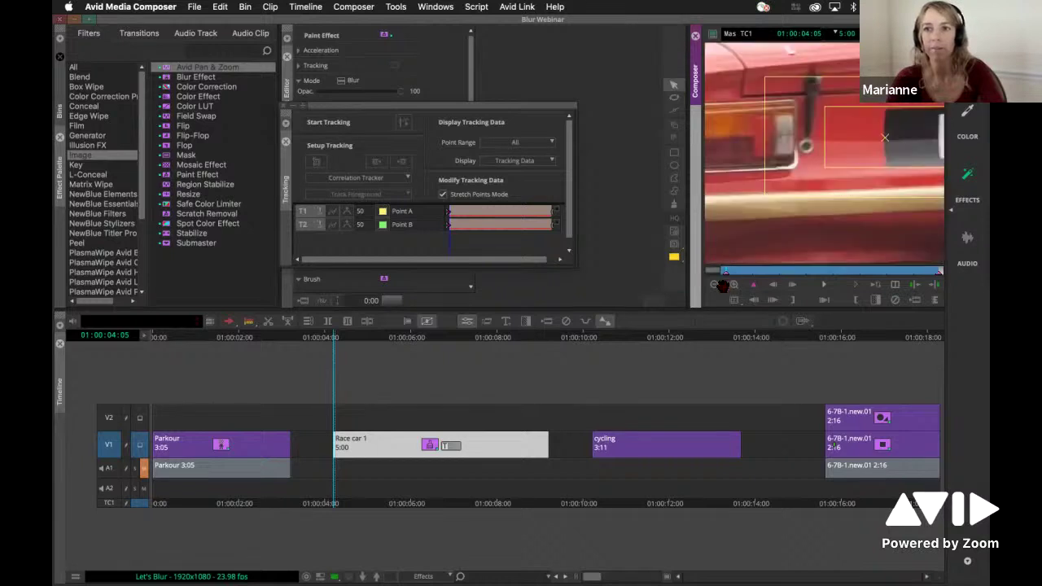
drag(851, 81, 821, 77)
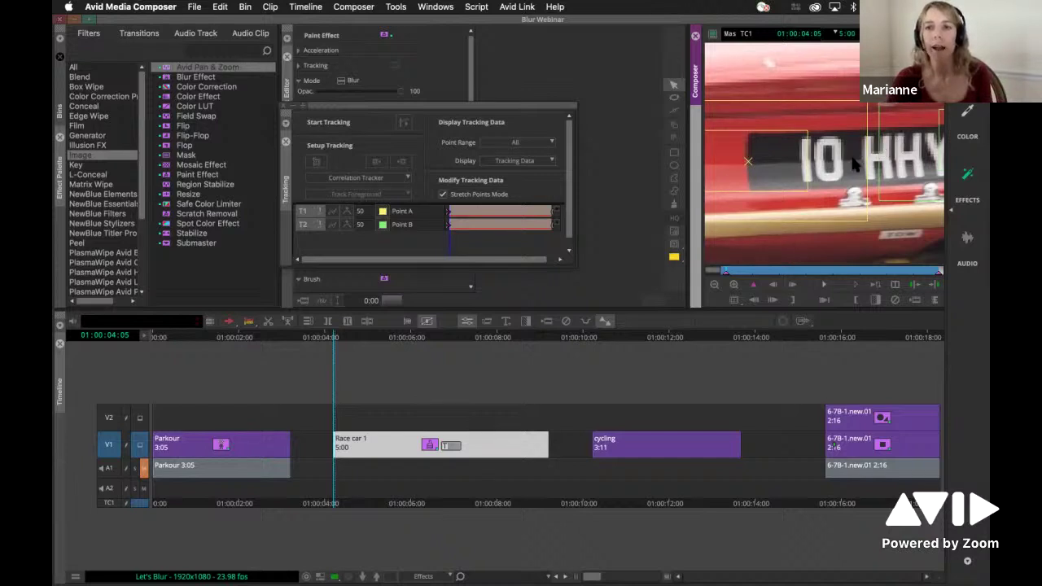
alt+shift+super+click(927, 160)
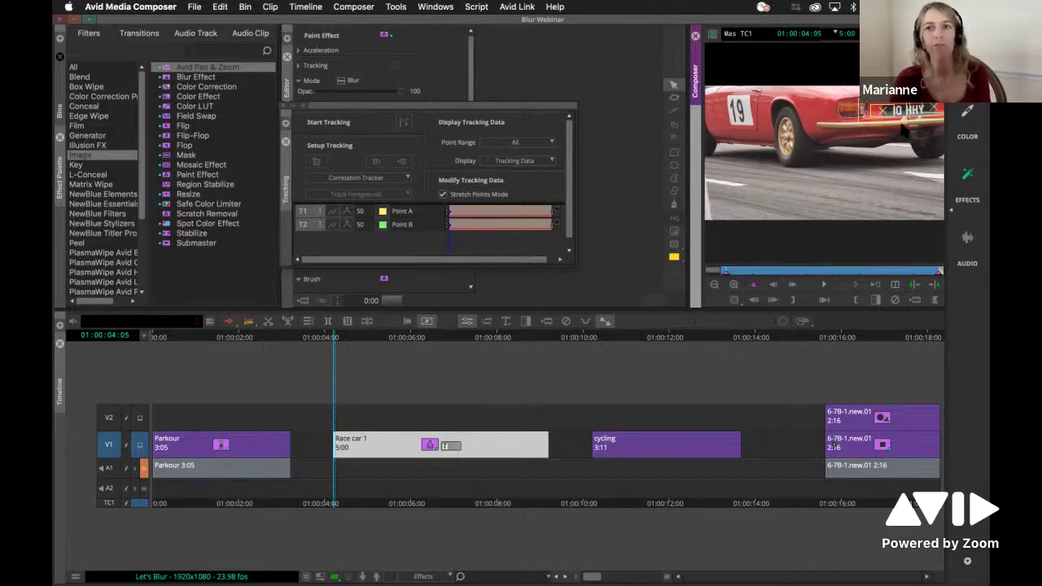
click(400, 126)
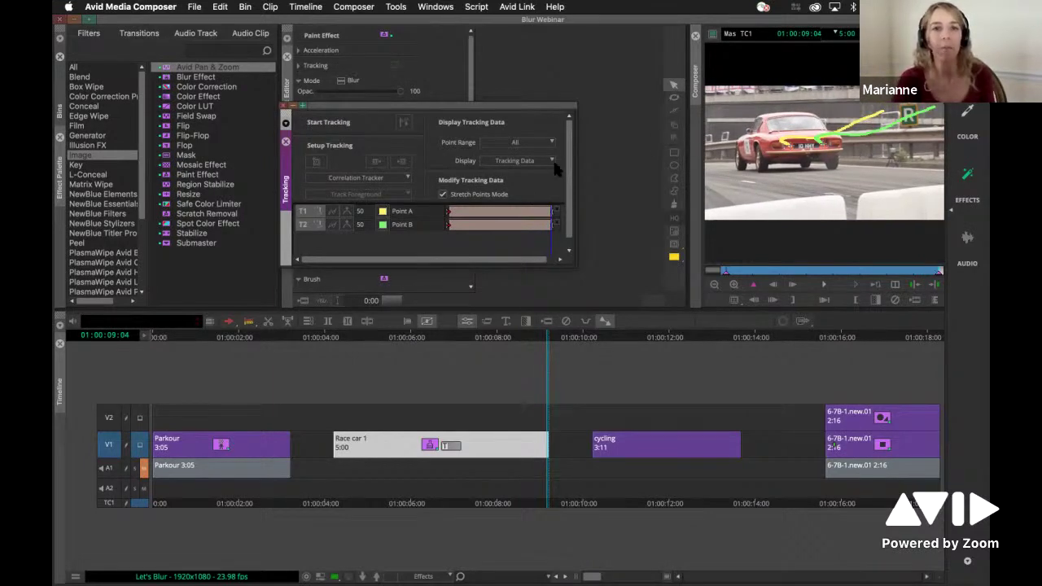
Limit the displayed tracking point range to Current and review the tracked points along the clip.
click(511, 143)
click(504, 156)
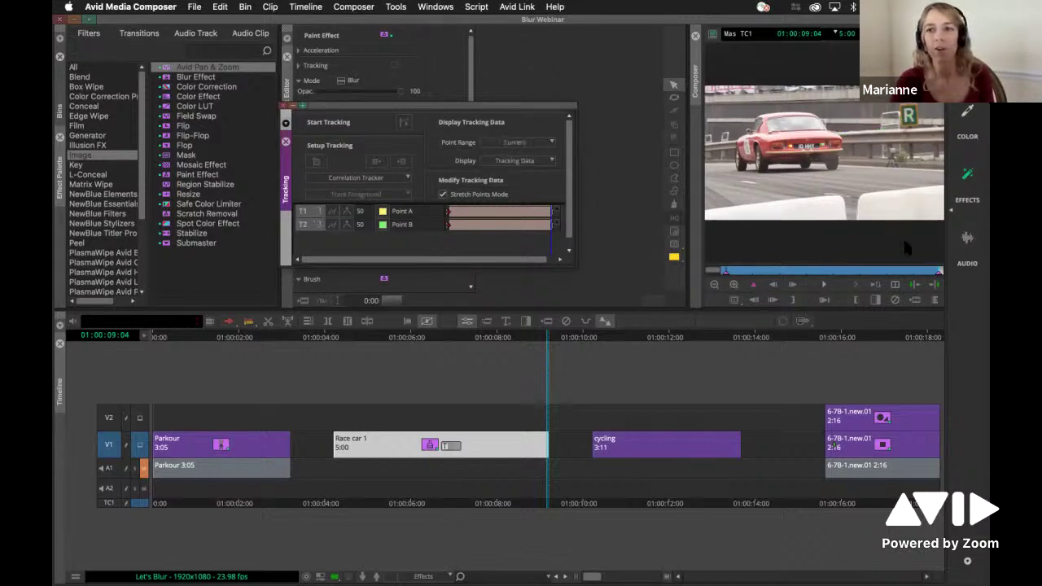
drag(926, 277, 822, 286)
click(823, 285)
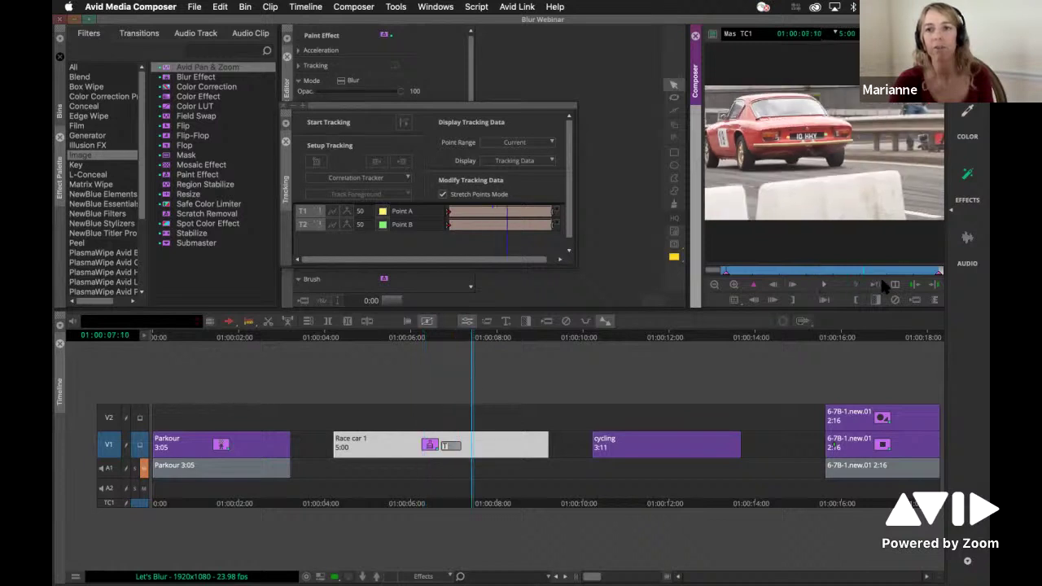
key(space)
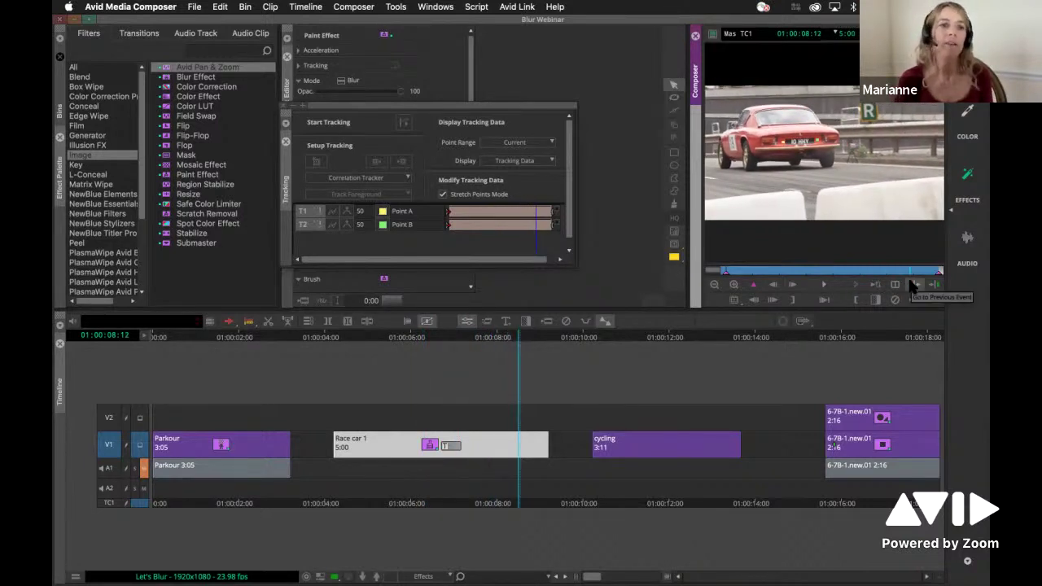
Disable the first tracker, T1, return to the clip's first frame and enable the tracker again.
click(306, 210)
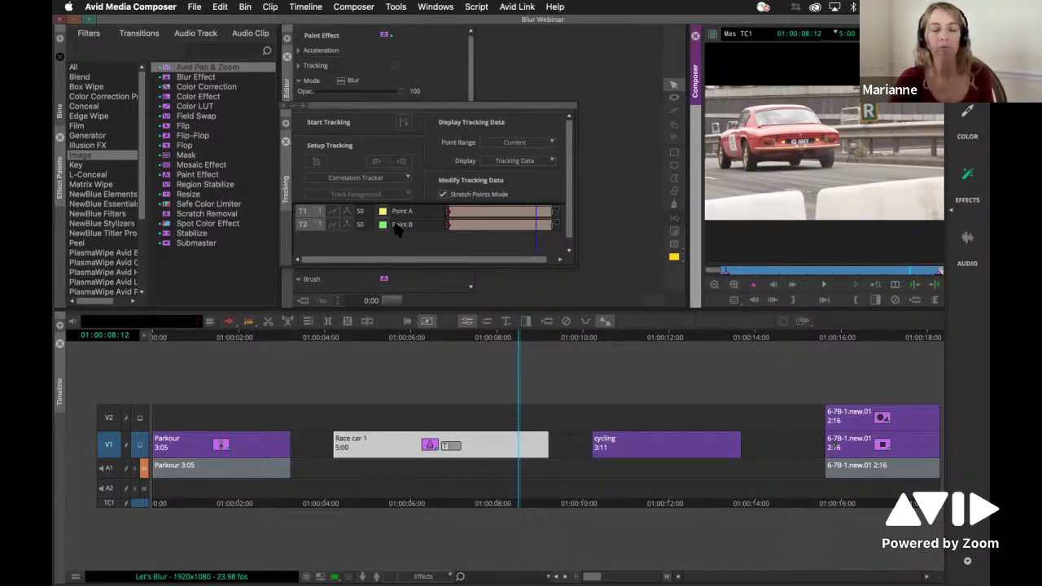
click(301, 210)
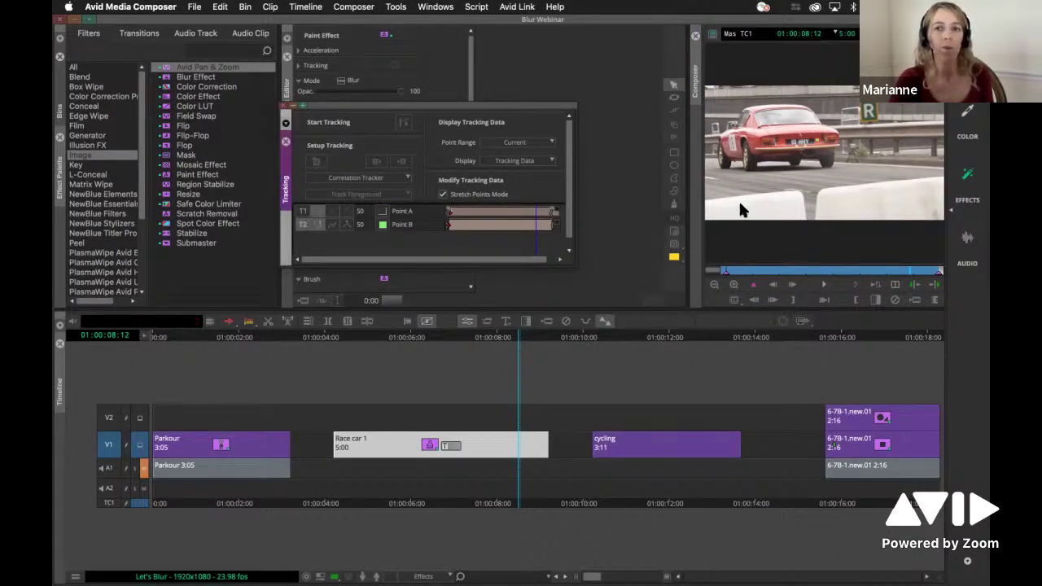
click(732, 273)
key(a)
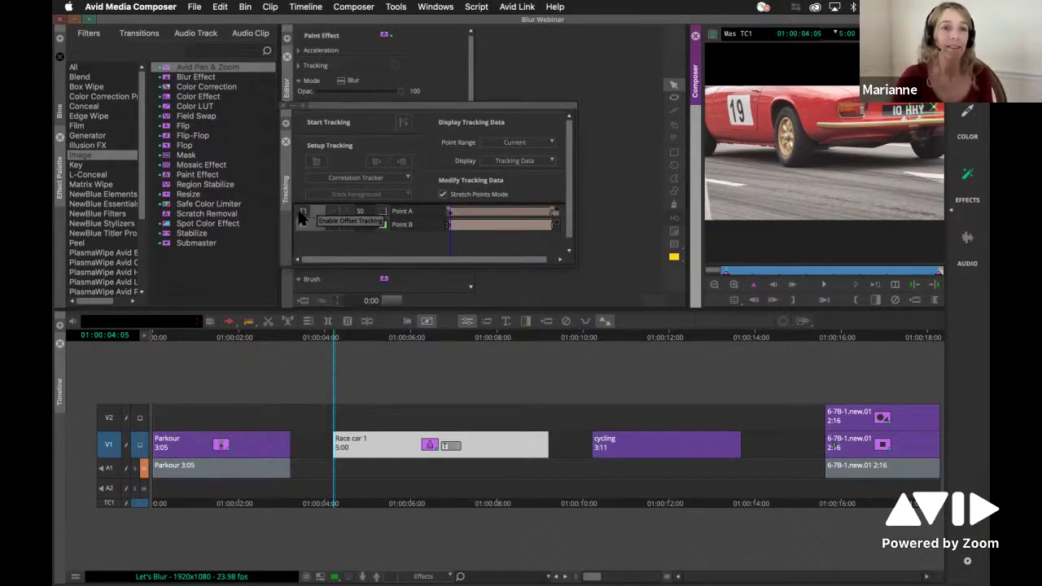
click(303, 215)
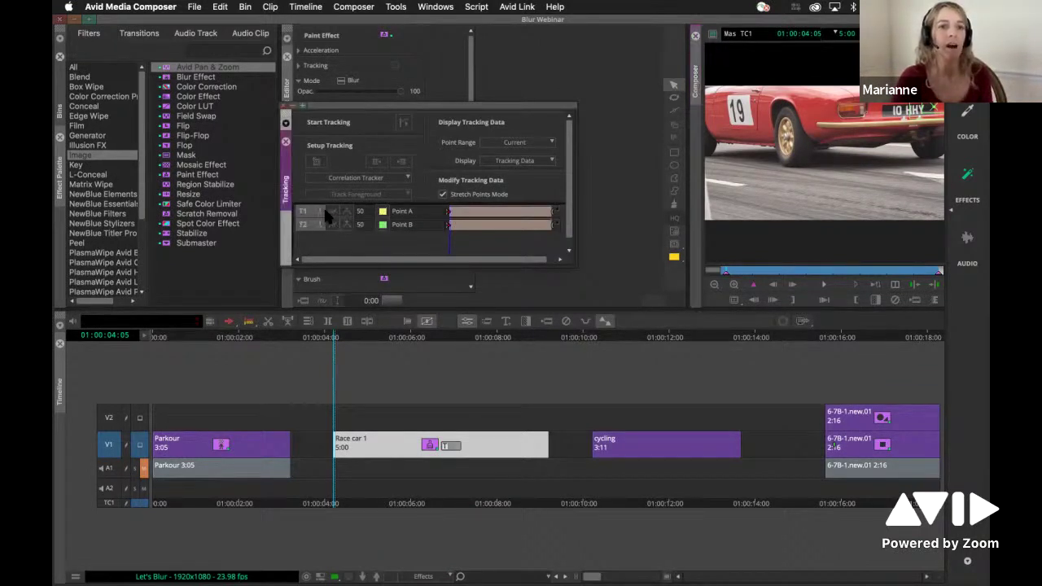
click(797, 183)
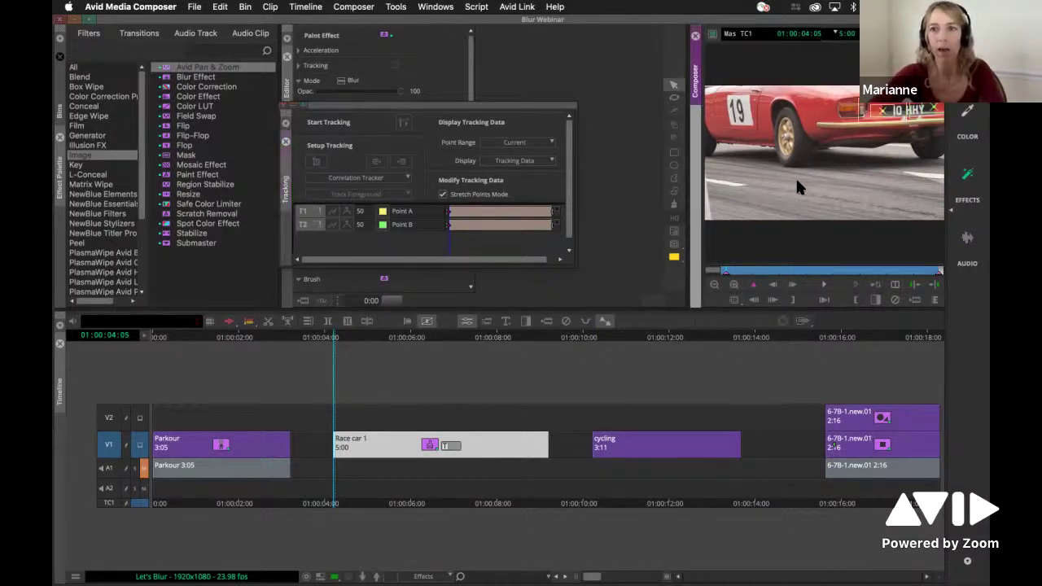
Close the tracking window and play the Race car 1 clip to check the blur shape against the license plate.
key(super+k)
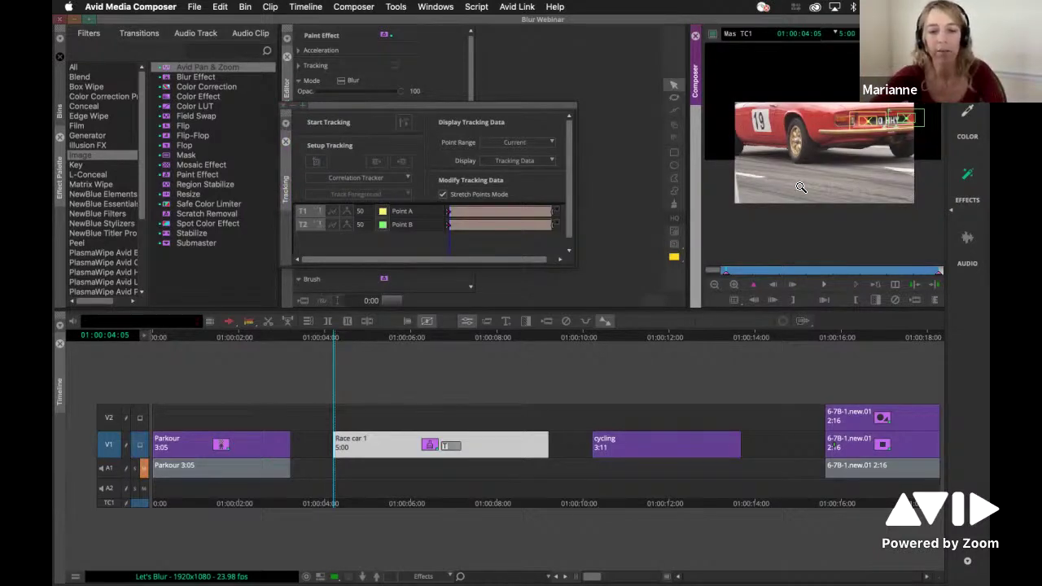
click(797, 182)
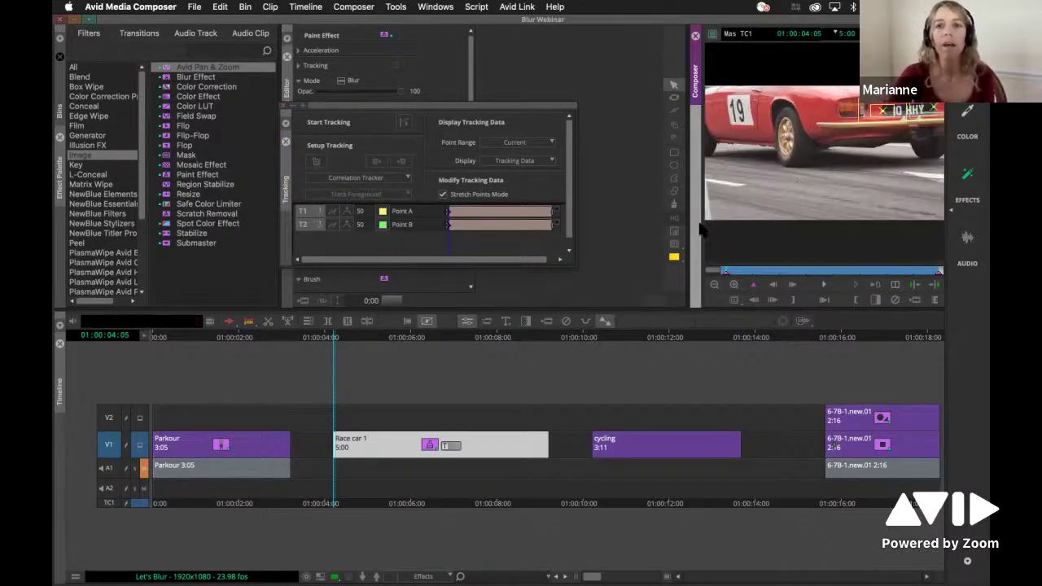
click(281, 106)
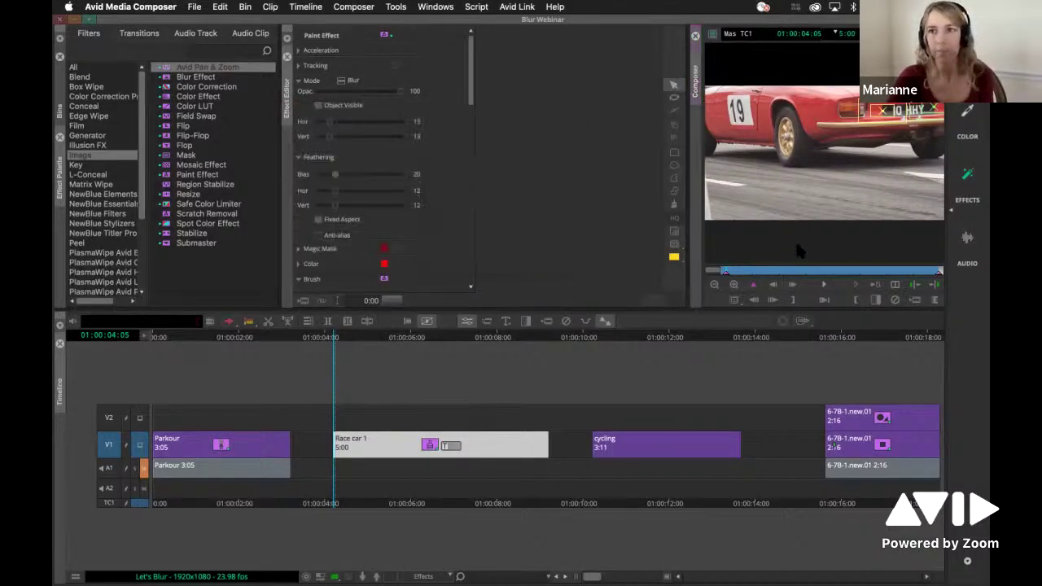
click(794, 284)
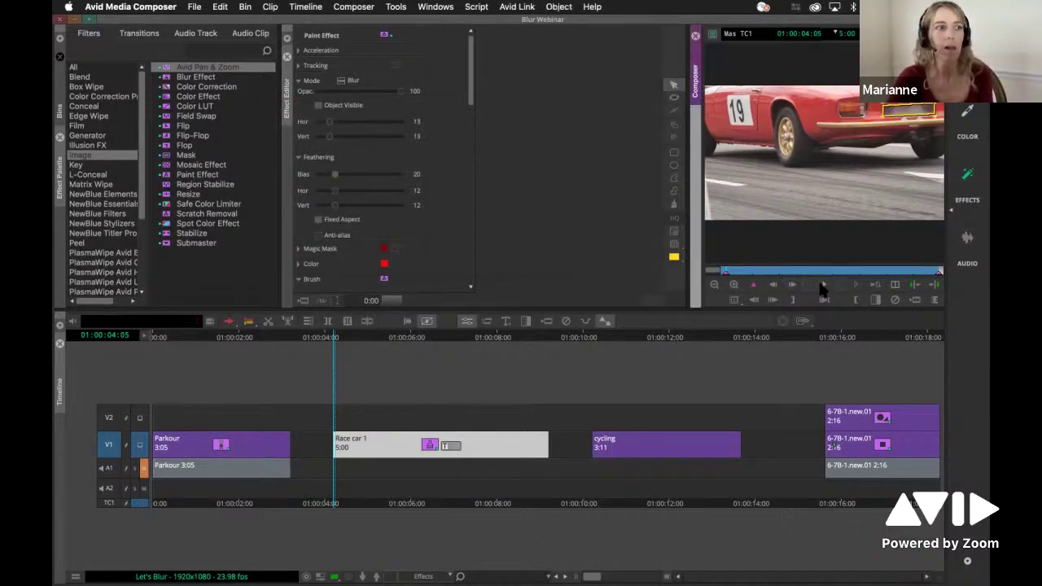
click(821, 287)
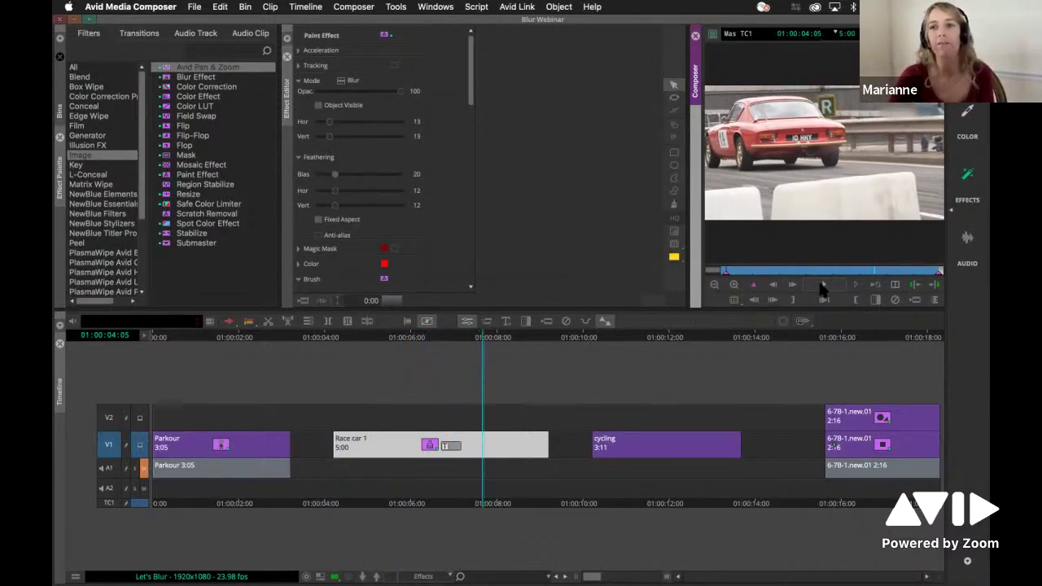
click(823, 286)
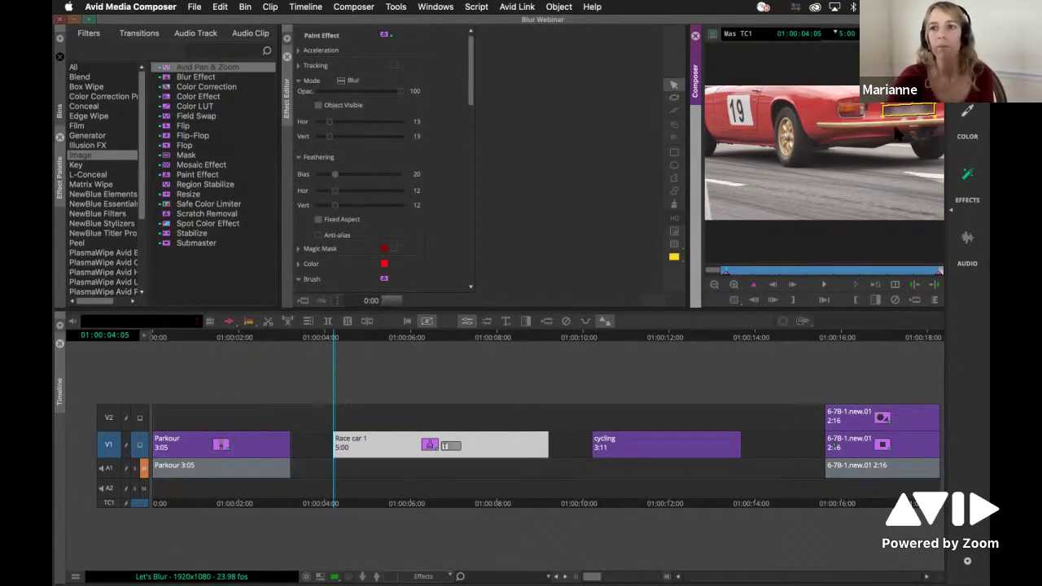
Assign trackers T1 Point A and T2 Point B to the license plate's blur shape.
click(299, 66)
click(332, 83)
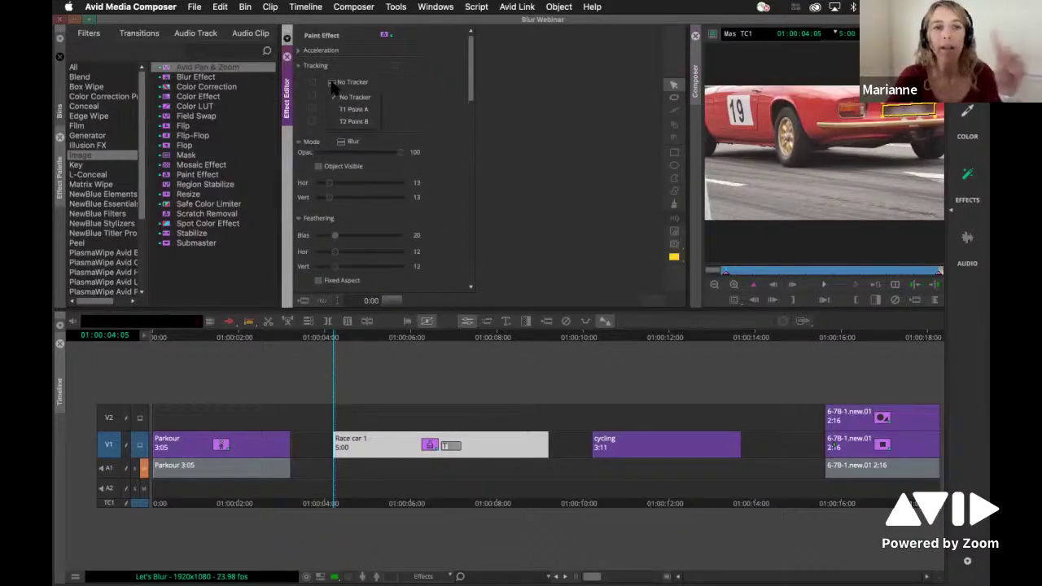
click(353, 109)
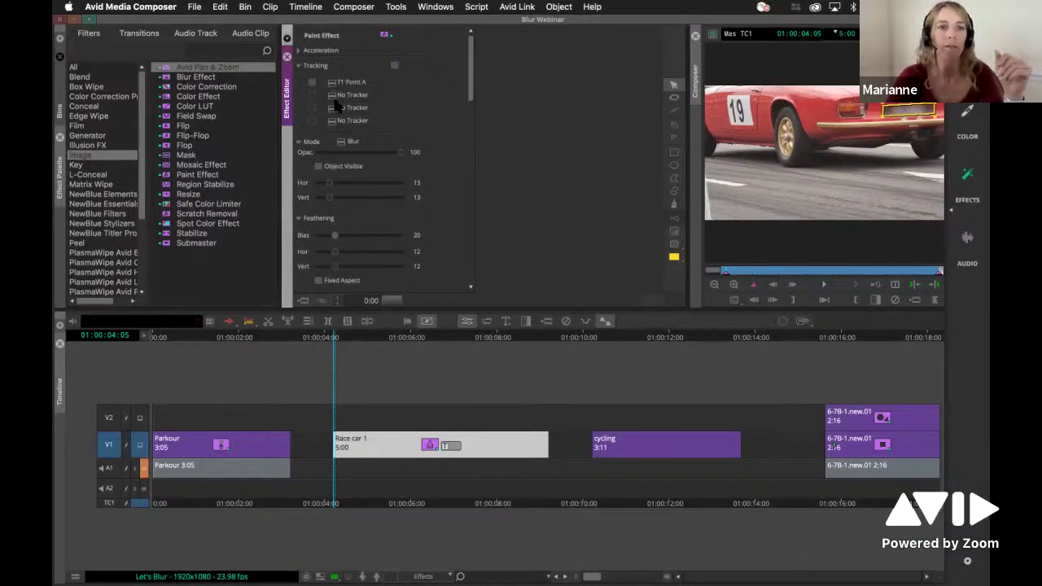
click(331, 96)
click(337, 133)
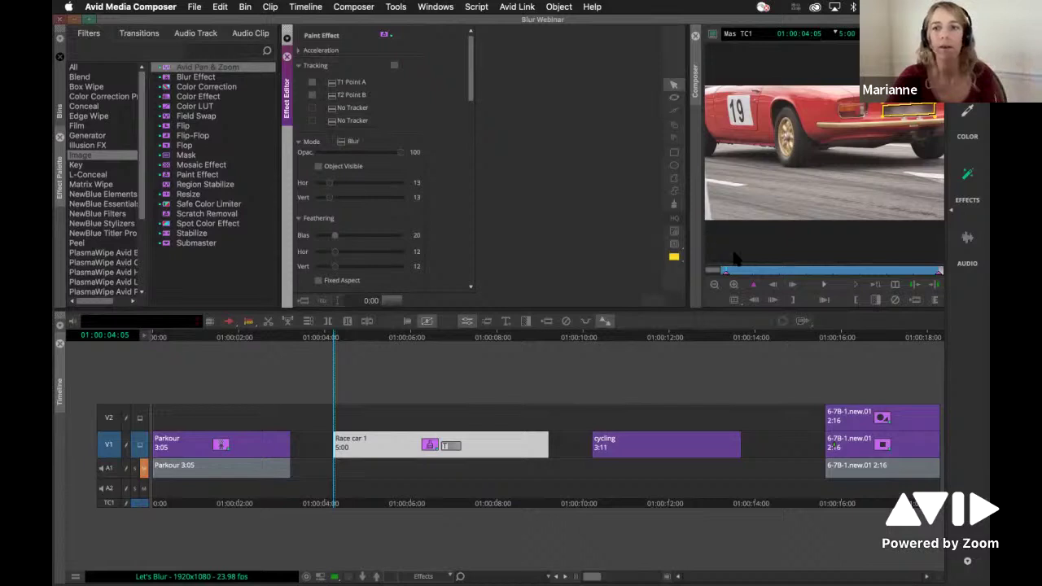
Play the Race car 1 clip full screen to check the tracked license plate blur, then return to the editing view.
click(822, 284)
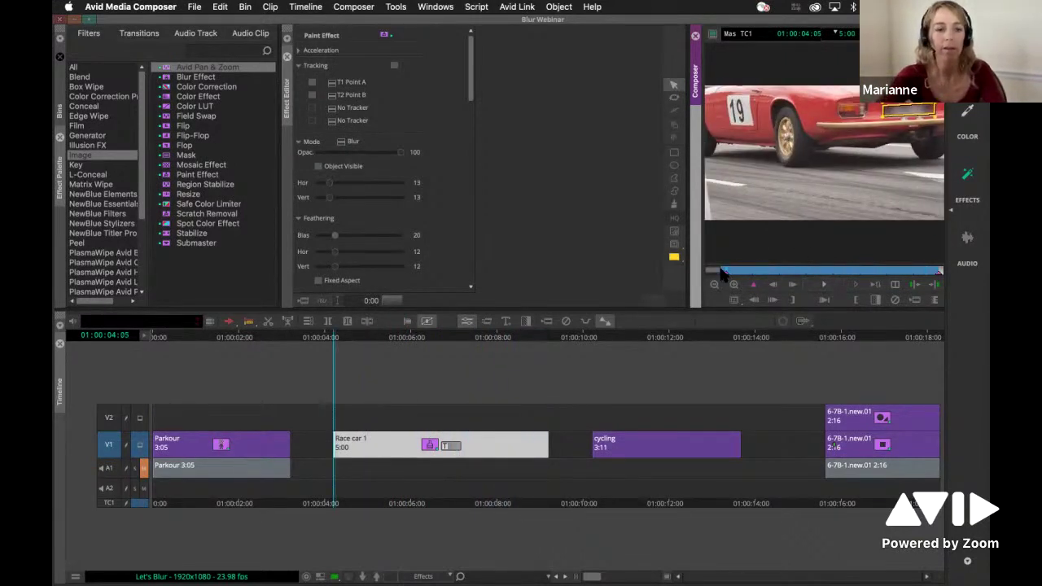
key(super+shift+f)
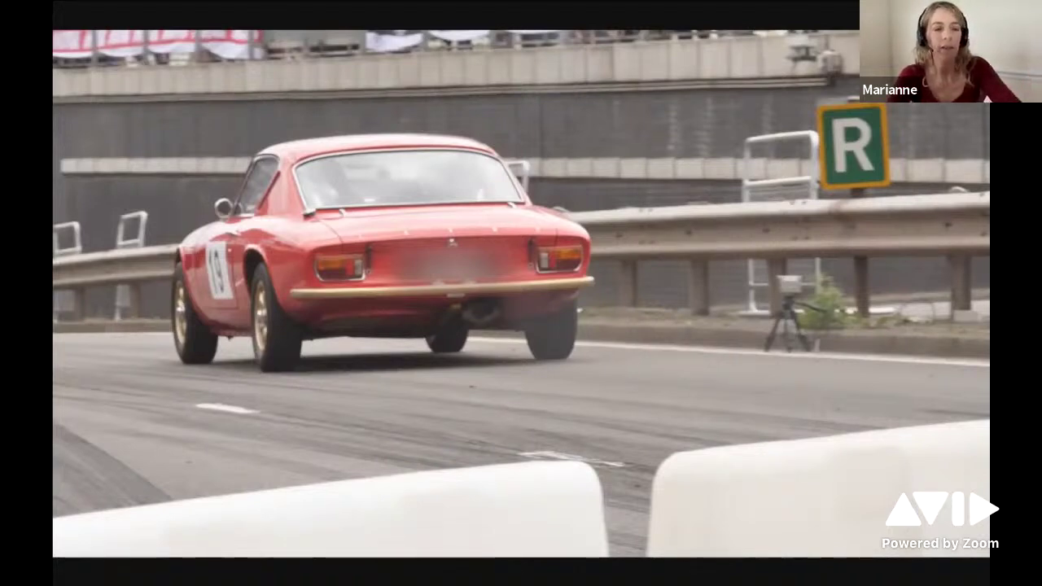
click(722, 265)
Apply a Paint Effect to the cycling clip and open its tracking window.
click(613, 442)
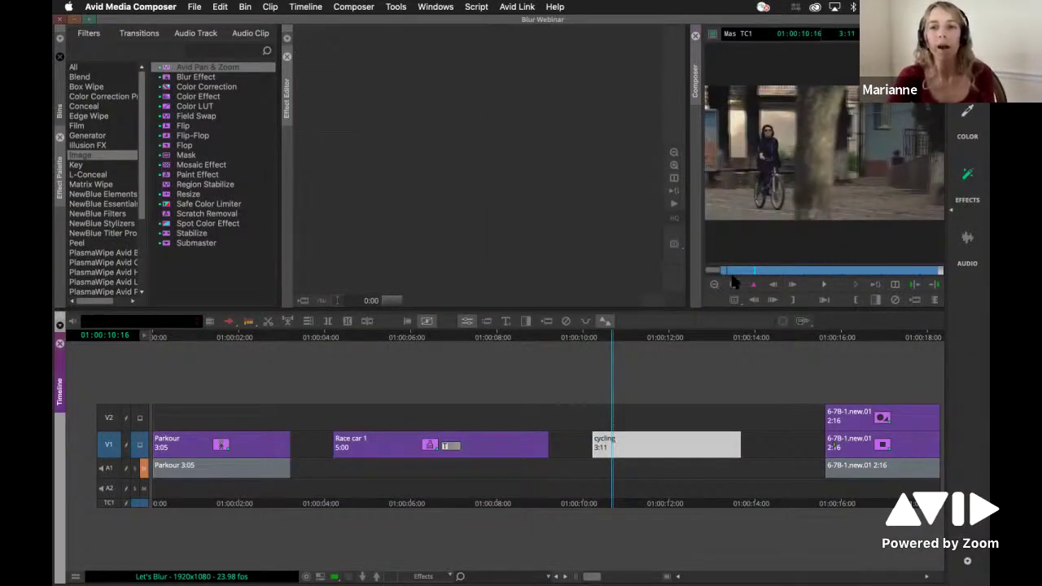
click(757, 275)
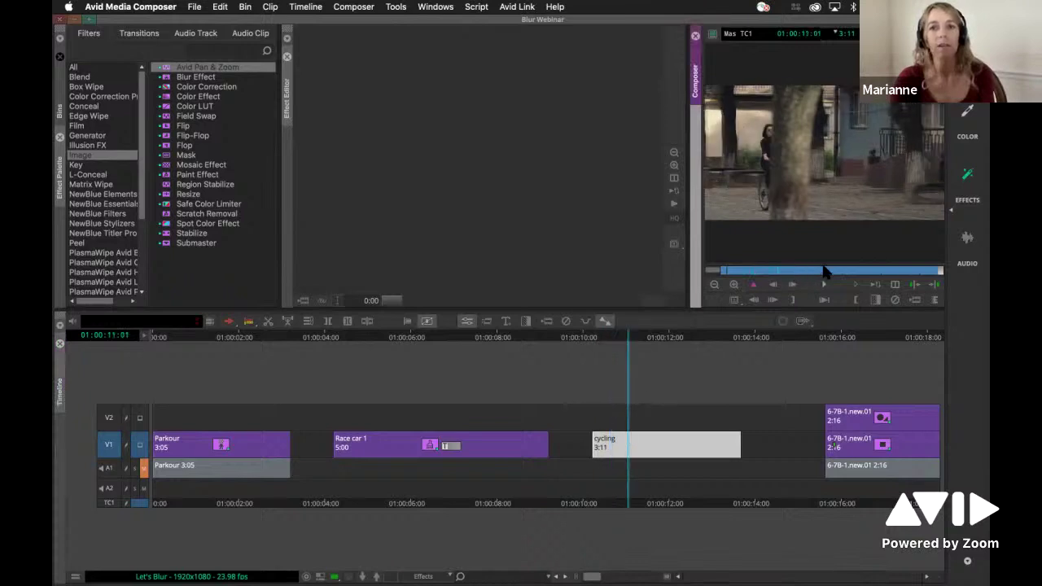
drag(730, 275, 719, 273)
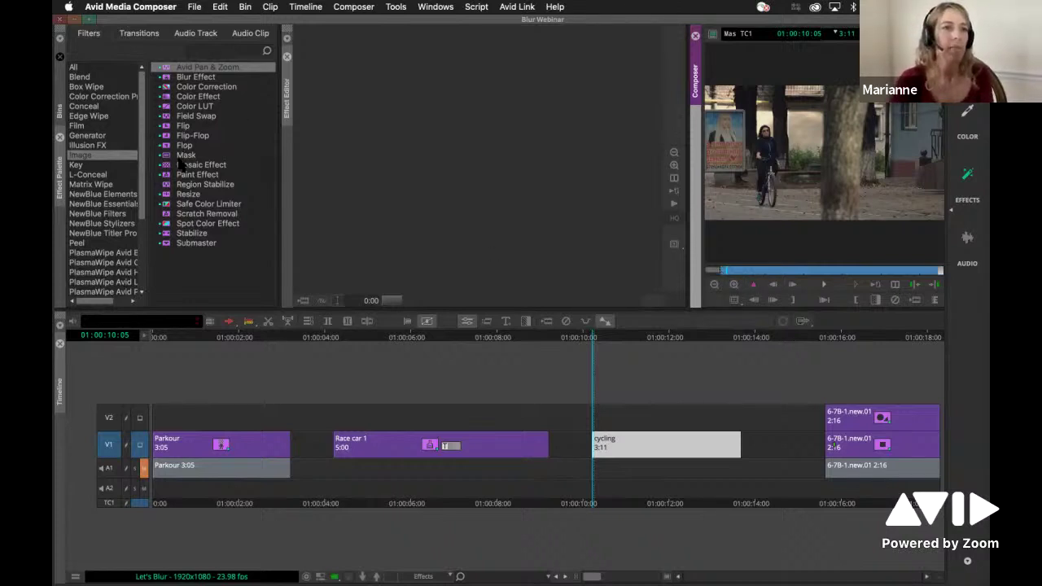
double_click(171, 175)
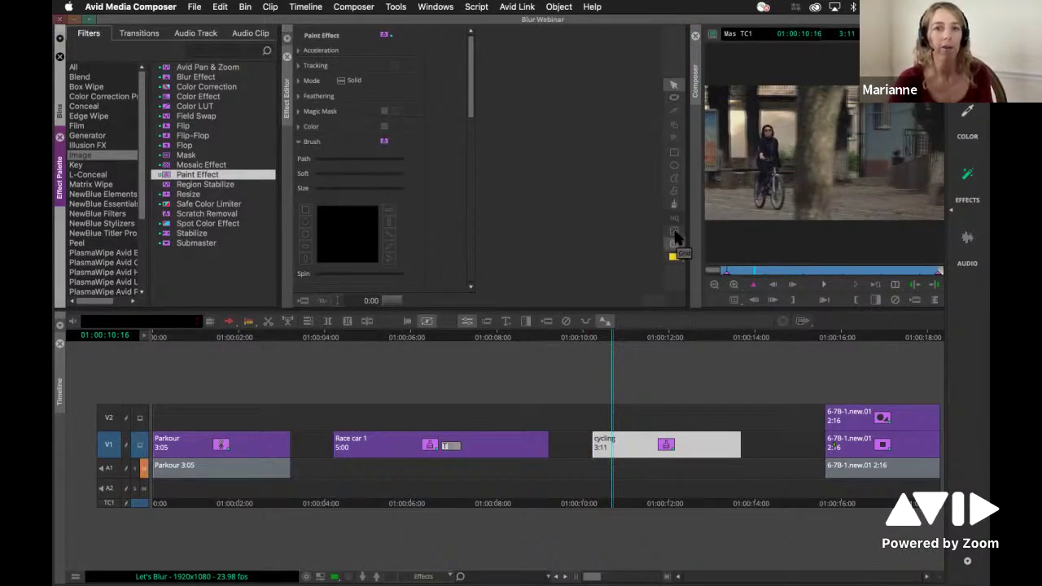
click(674, 236)
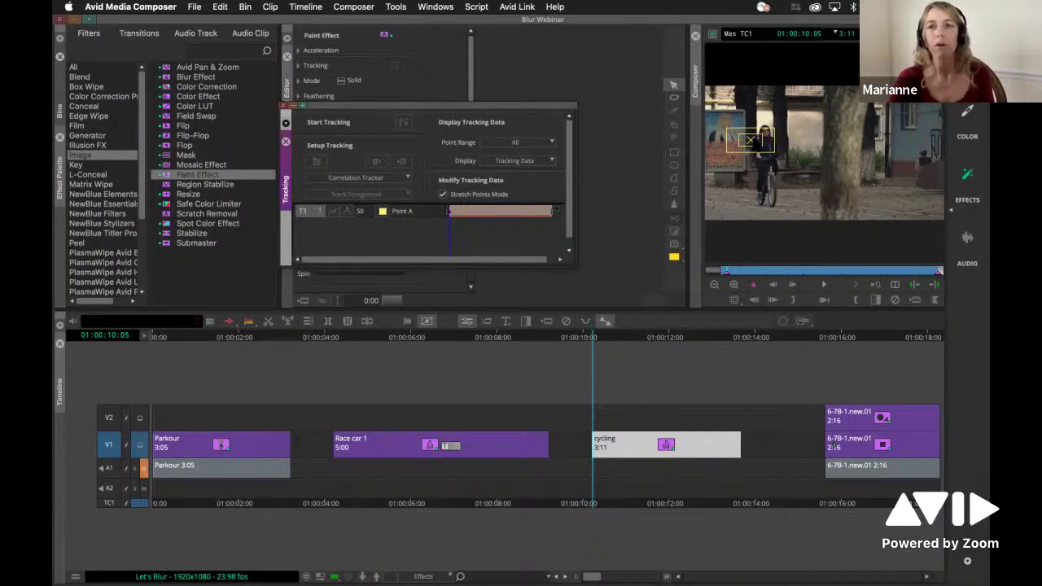
Place the tracker on the cyclist's face and shrink its inner and search boxes to fit closely around it.
drag(750, 140, 763, 132)
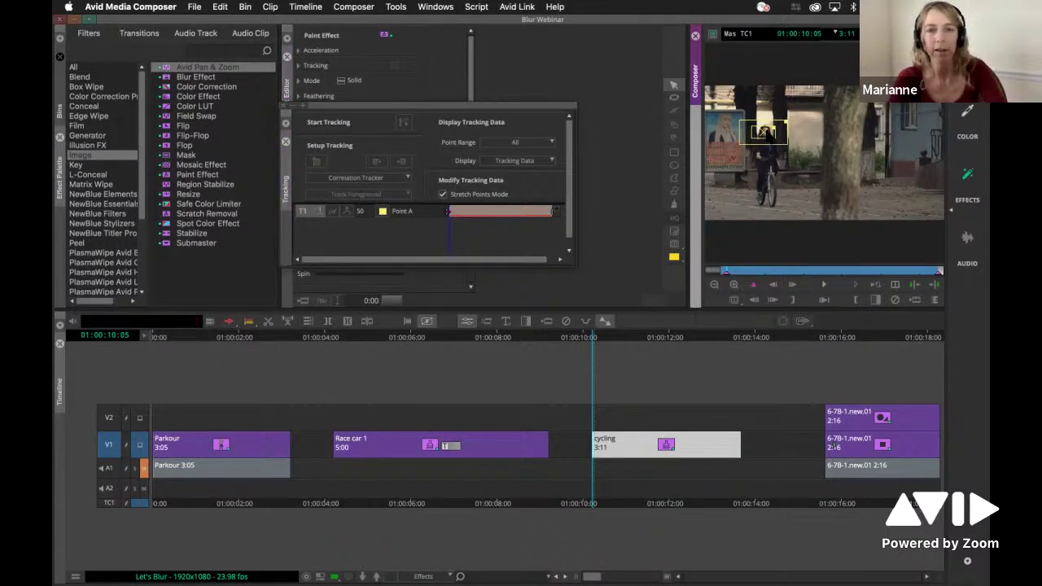
click(769, 136)
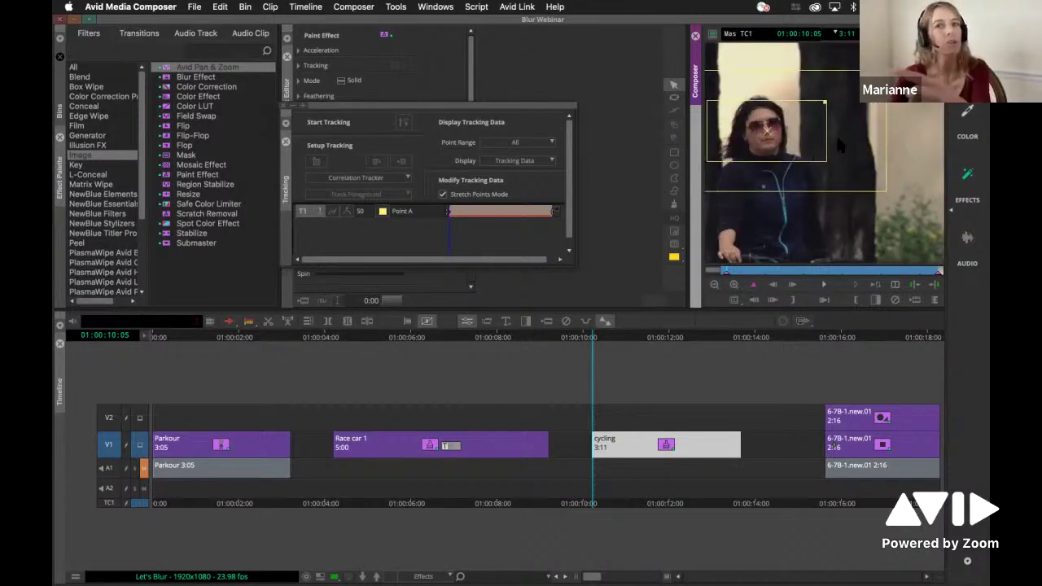
drag(824, 103, 791, 104)
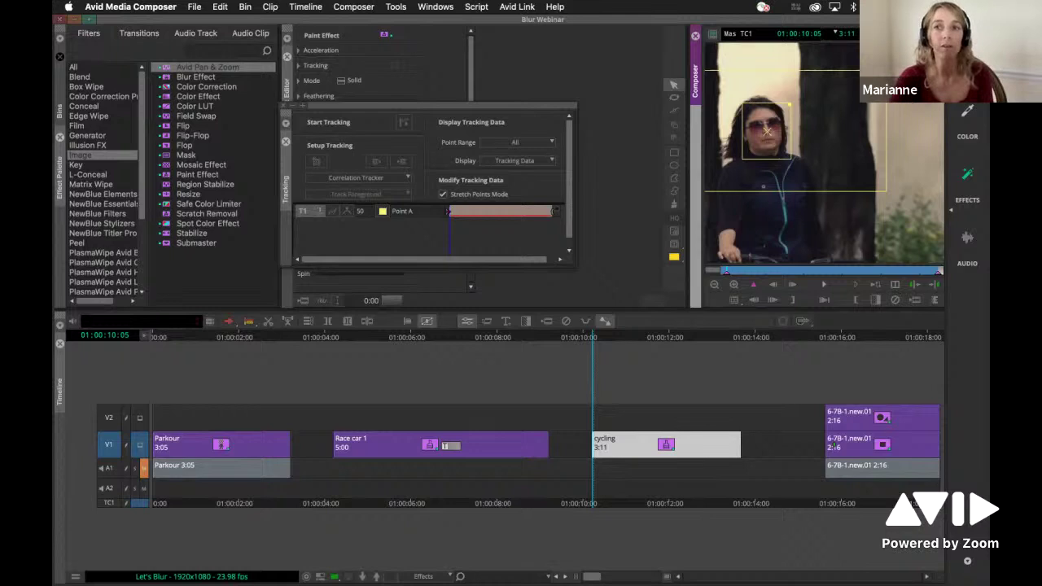
mouse_move(790, 102)
mouse_down()
mouse_move(861, 76)
mouse_move(783, 99)
mouse_move(783, 116)
mouse_up()
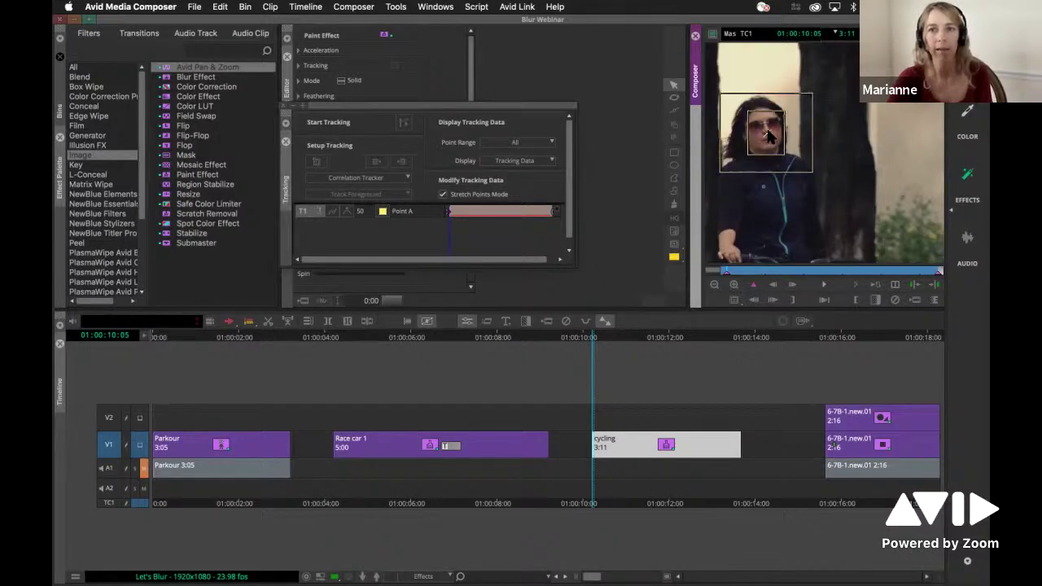
click(769, 136)
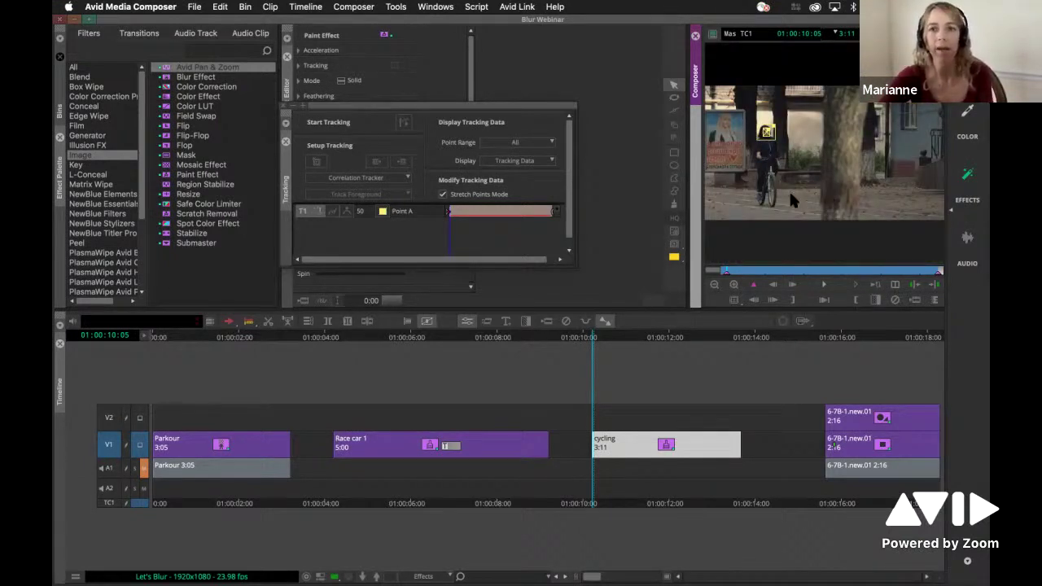
Run the tracking through the cycling clip and return to the clip's first frame.
click(405, 124)
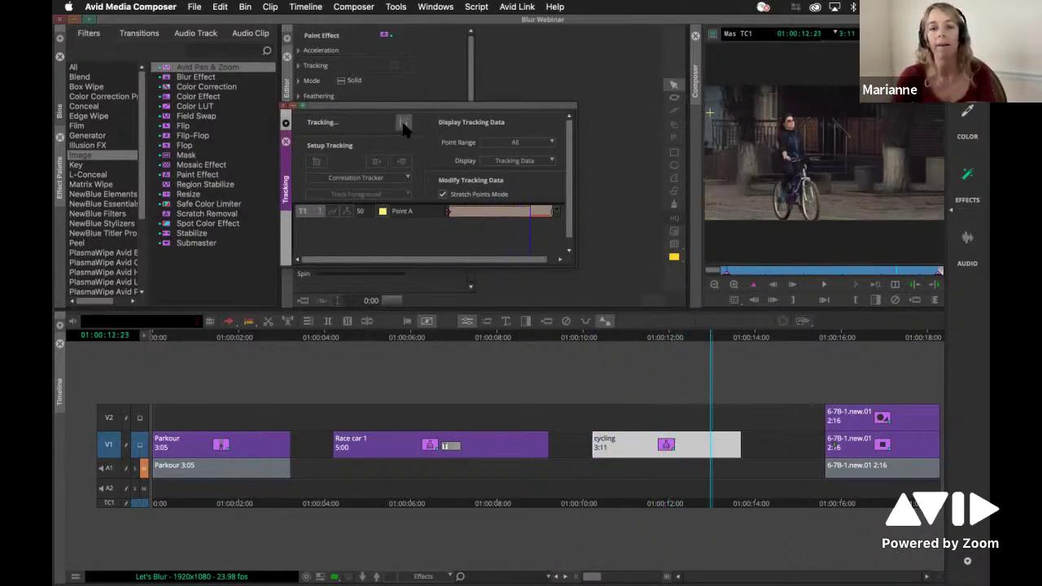
key(space)
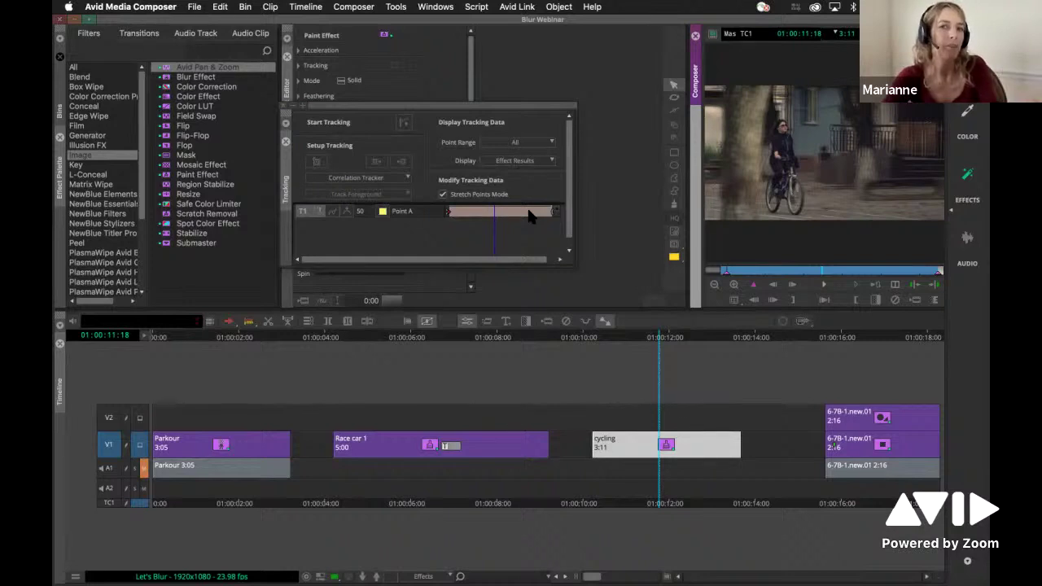
drag(819, 277, 719, 277)
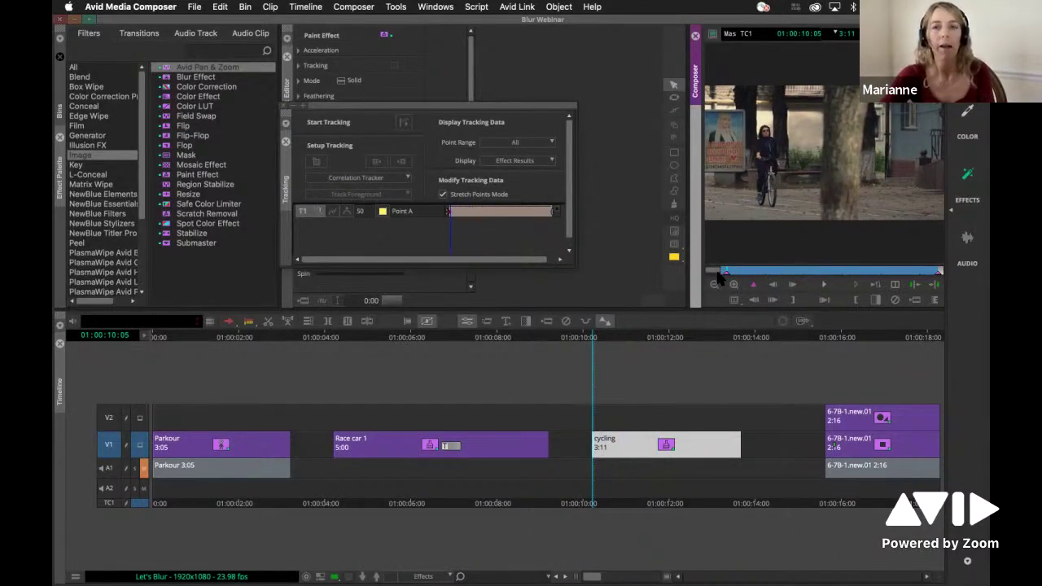
Limit the tracking point range to Current and set the tracking display to Tracking Data.
click(521, 143)
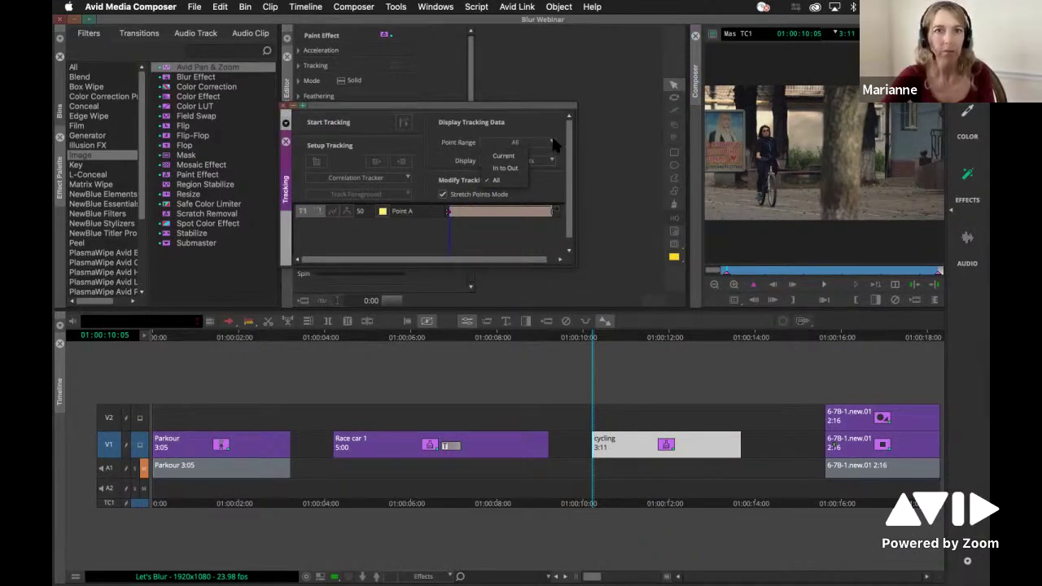
click(504, 155)
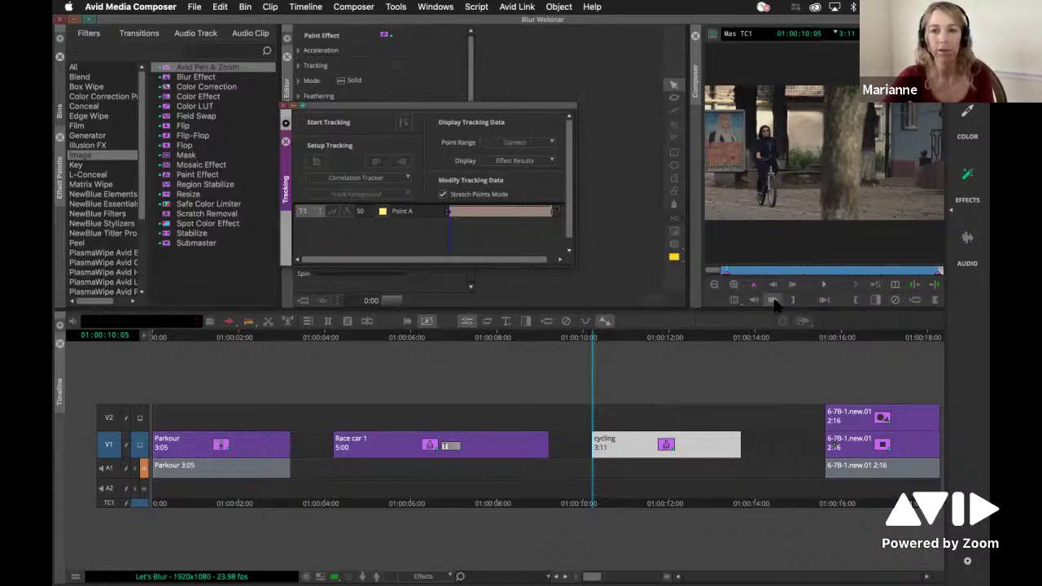
click(757, 275)
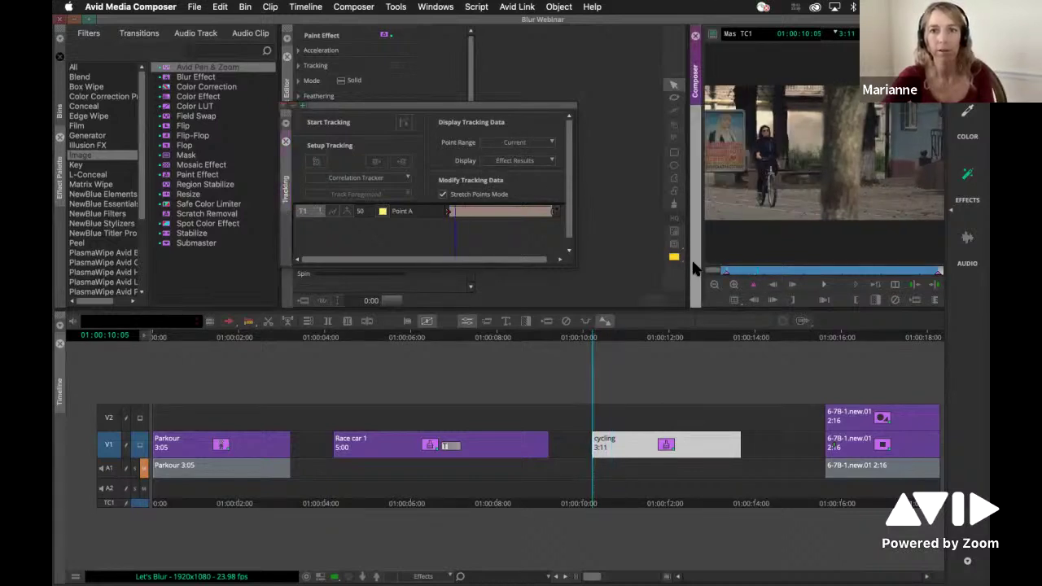
click(521, 160)
click(515, 171)
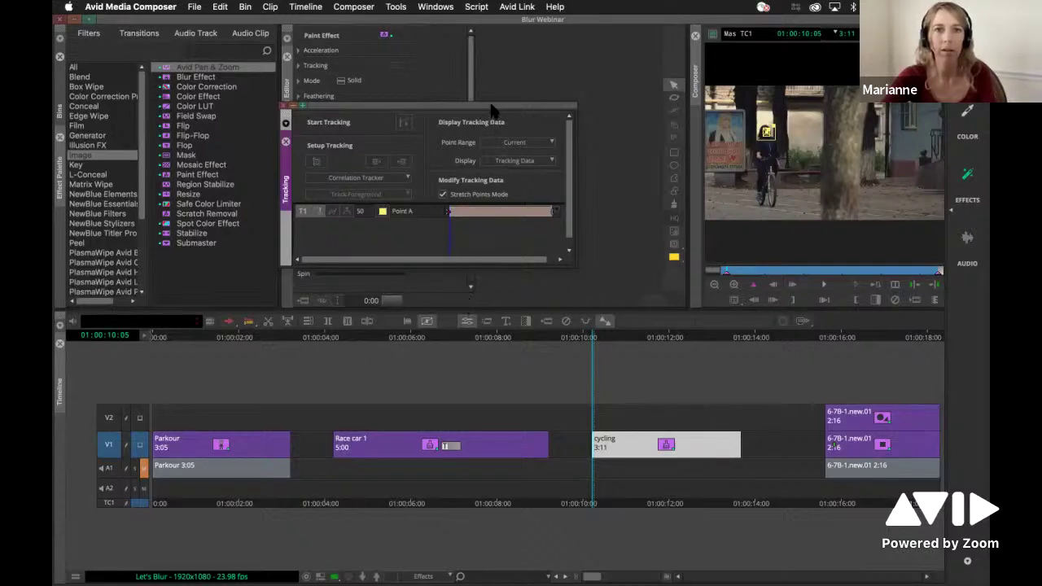
Enlarge the Composer monitor by narrowing the Effect Editor, and move the tracking window clear of the picture.
drag(492, 107, 528, 402)
drag(690, 310, 521, 320)
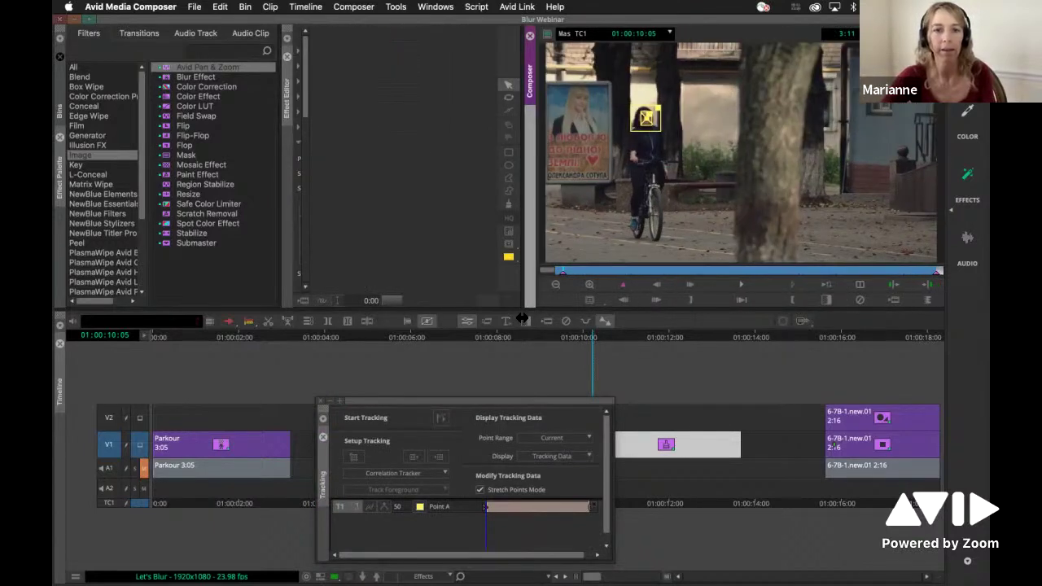
drag(518, 409, 433, 96)
Add a new tracker region at 01:00:11:14, where the cyclist emerges from behind the tree, and place its tracker on her face.
drag(580, 271, 659, 271)
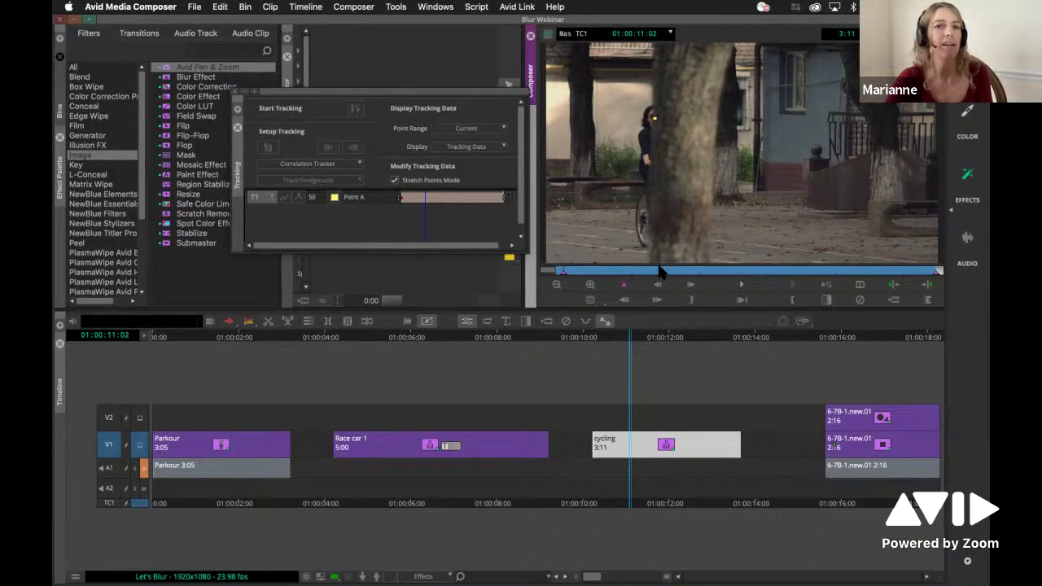
drag(666, 271, 712, 270)
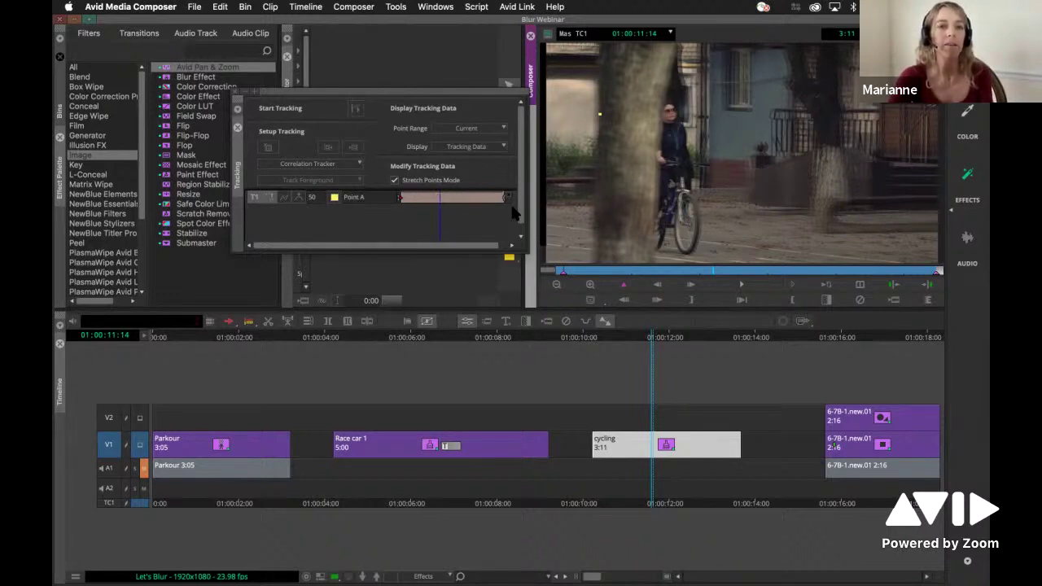
right_click(440, 200)
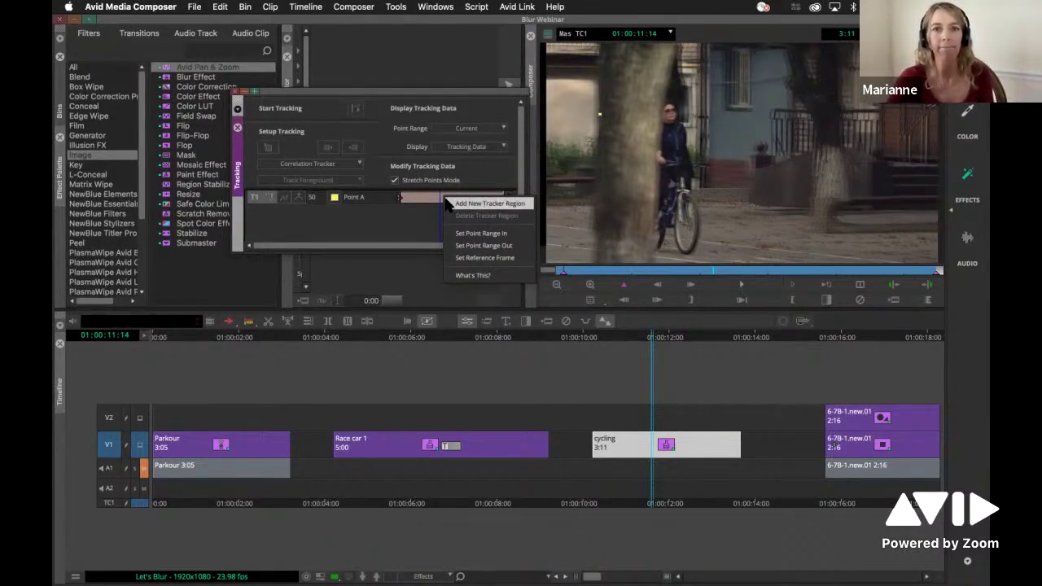
click(582, 140)
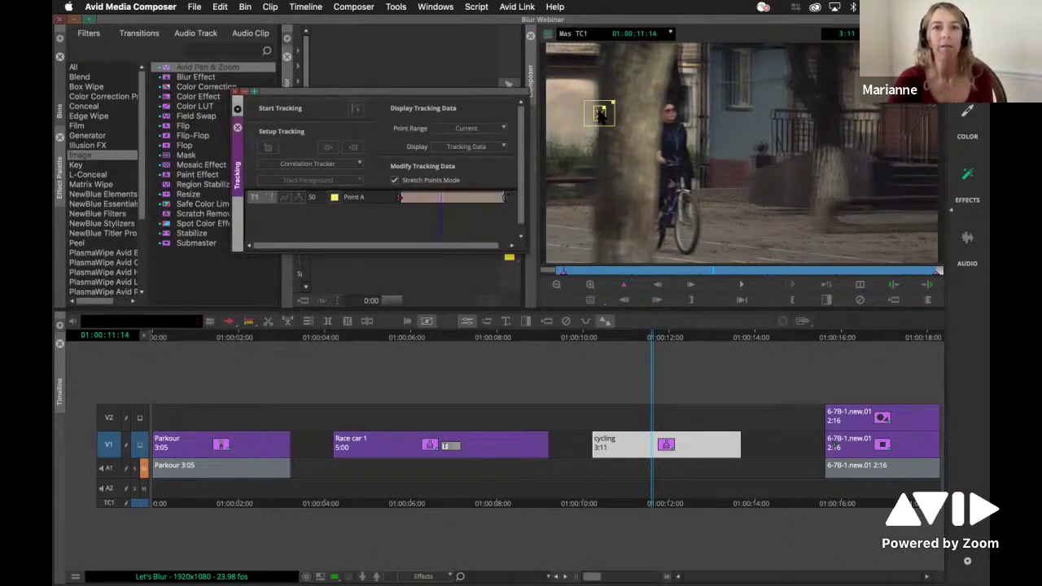
click(669, 113)
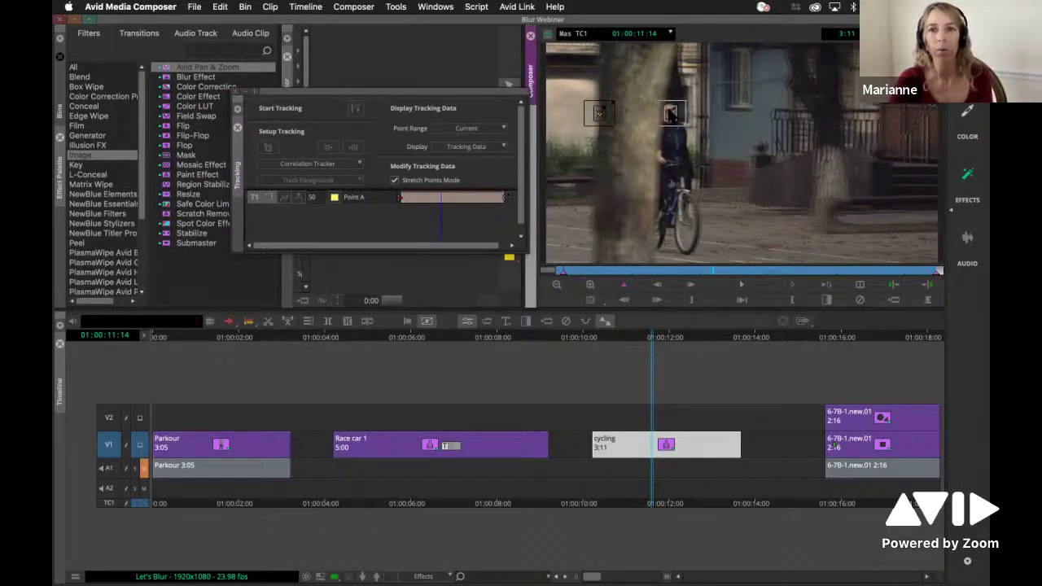
drag(669, 113, 674, 115)
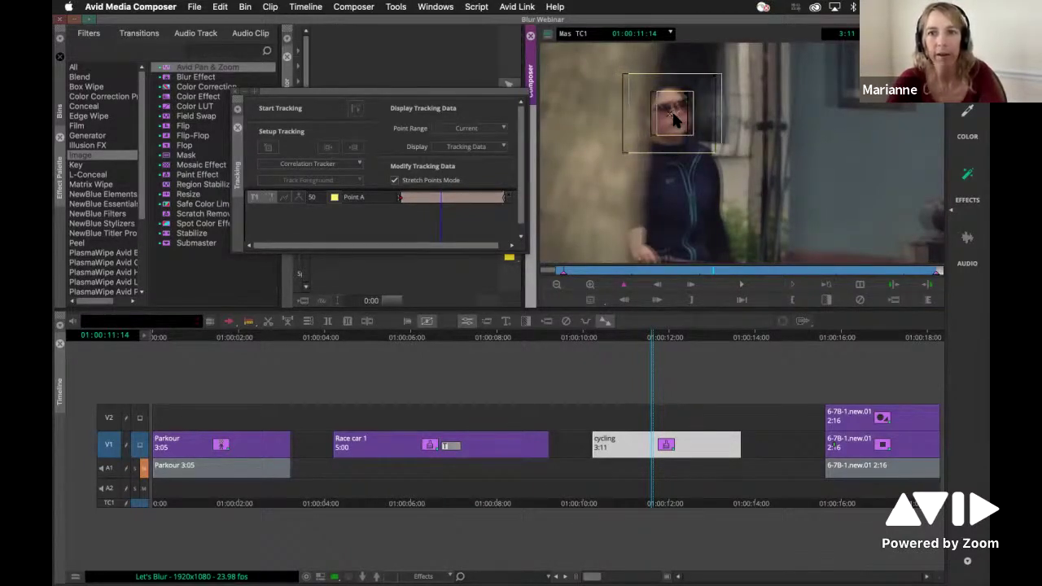
Tighten the tracker and search boxes around the cyclist's face and run the tracking from 01:00:11:14 to the clip's end.
click(690, 97)
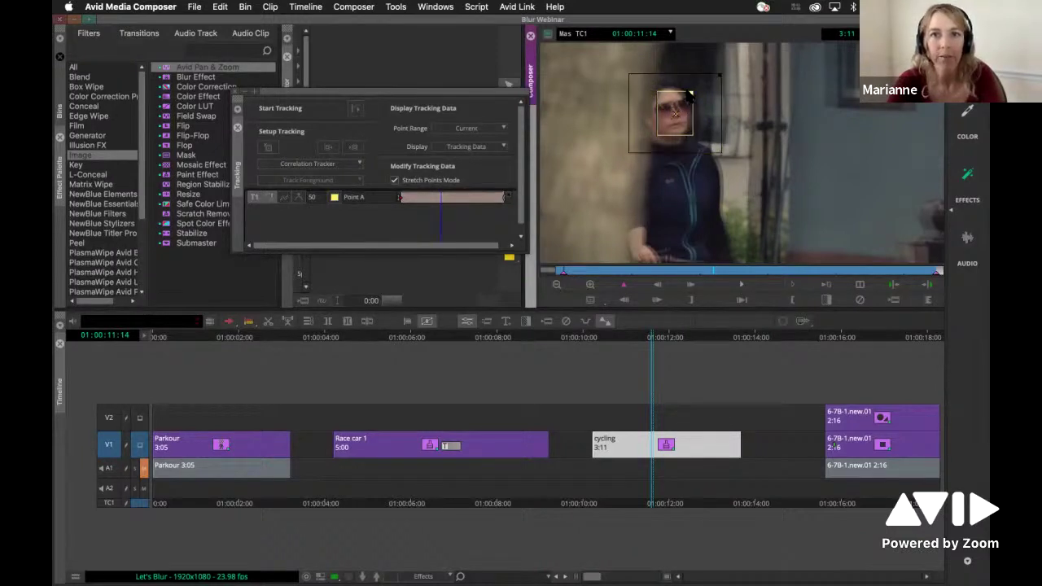
drag(690, 96, 713, 81)
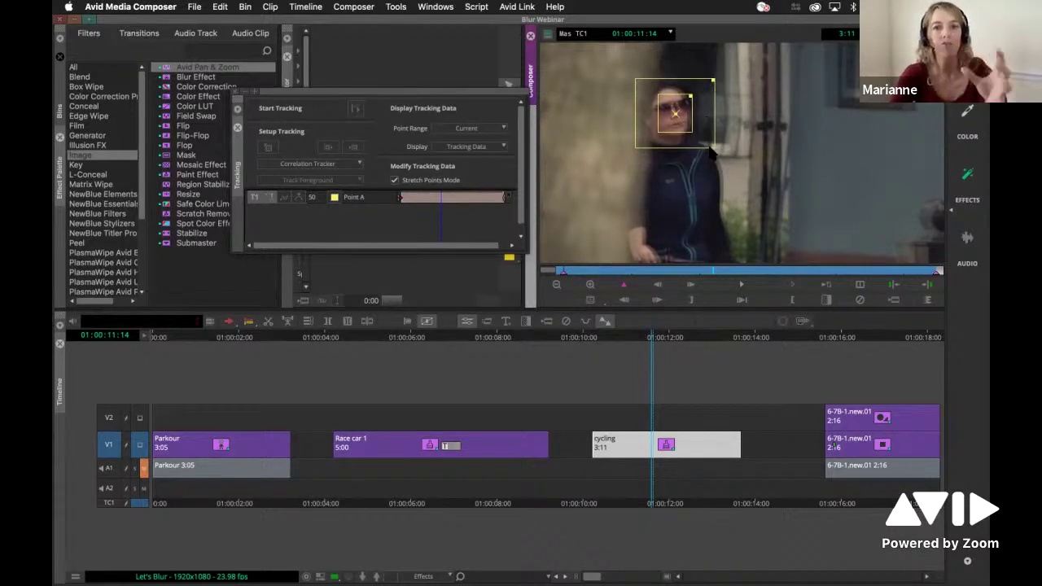
click(702, 274)
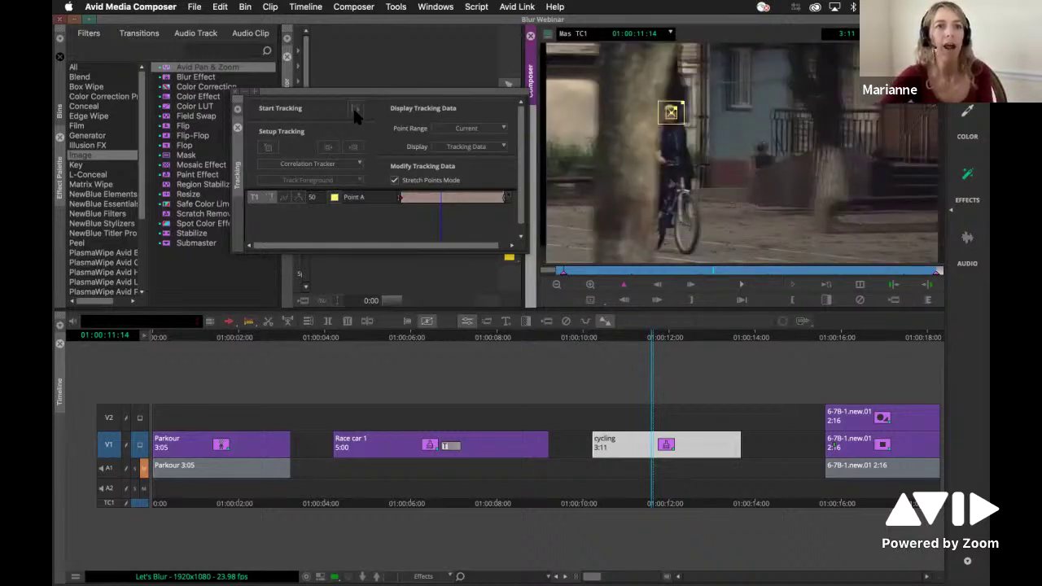
right_click(446, 203)
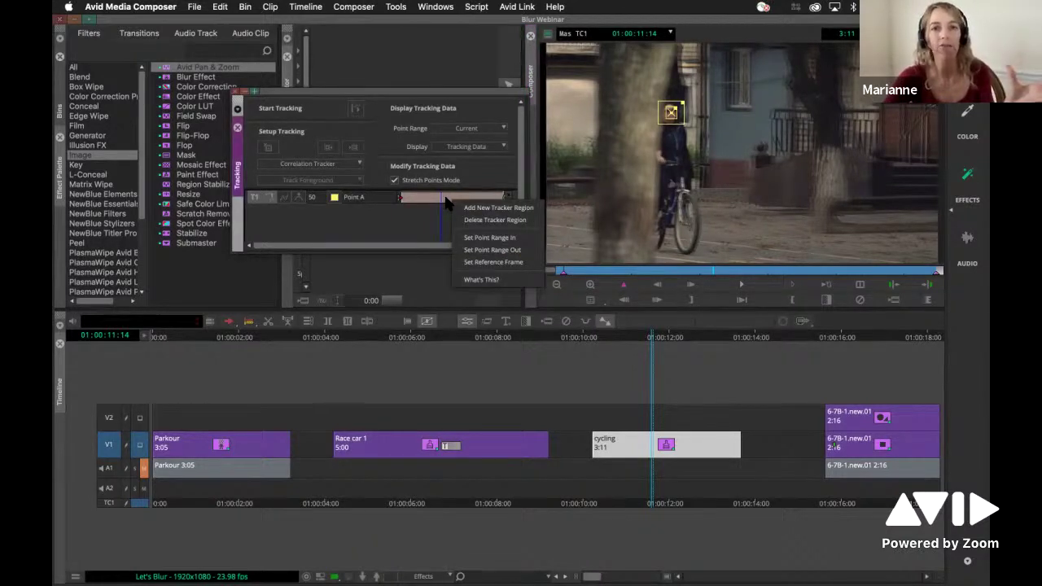
click(418, 225)
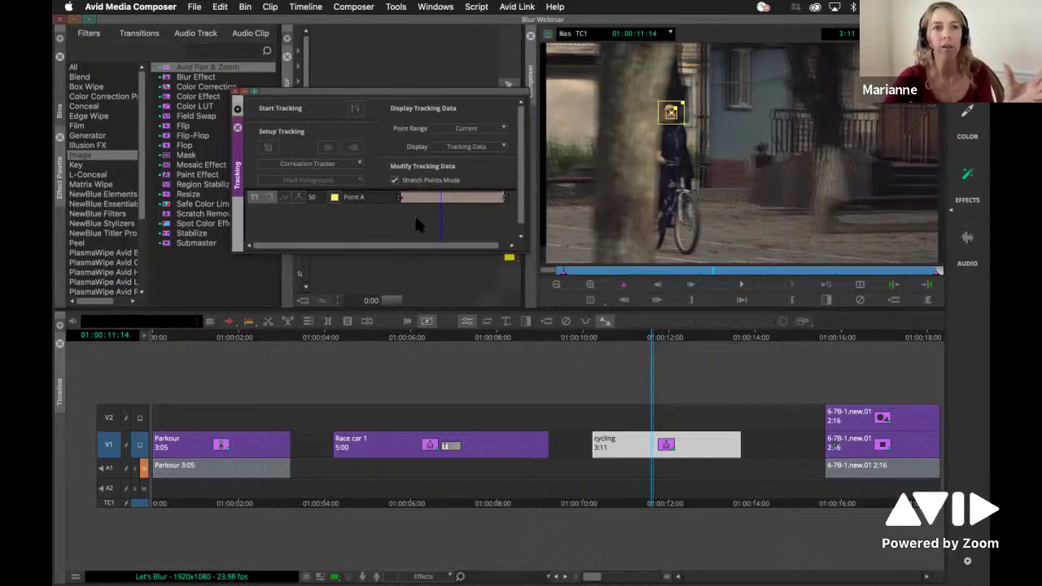
click(357, 106)
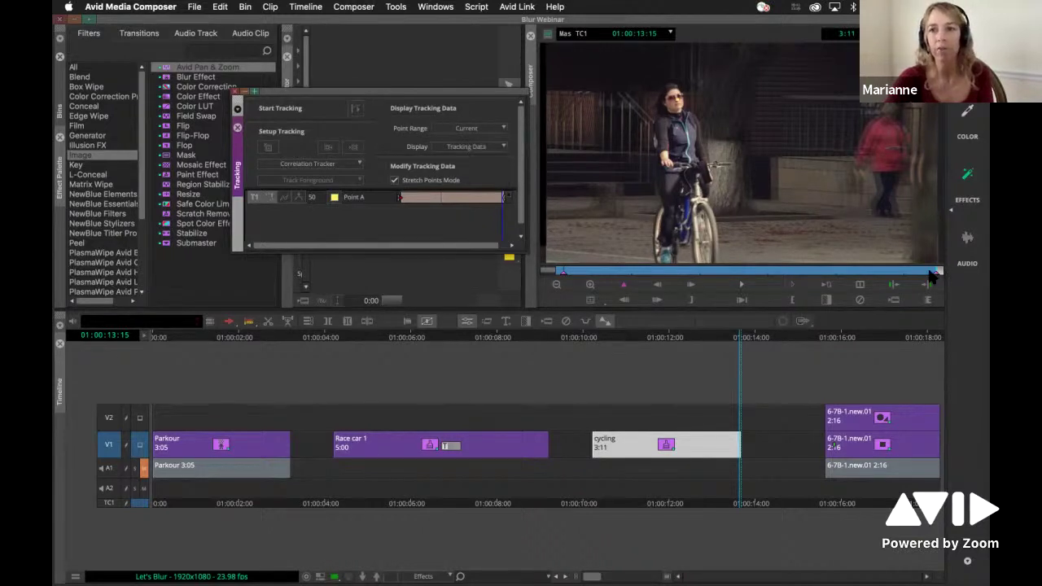
Mark the tracking range in where the cyclist disappears behind the tree and out at 01:00:11:13.
drag(928, 275, 657, 304)
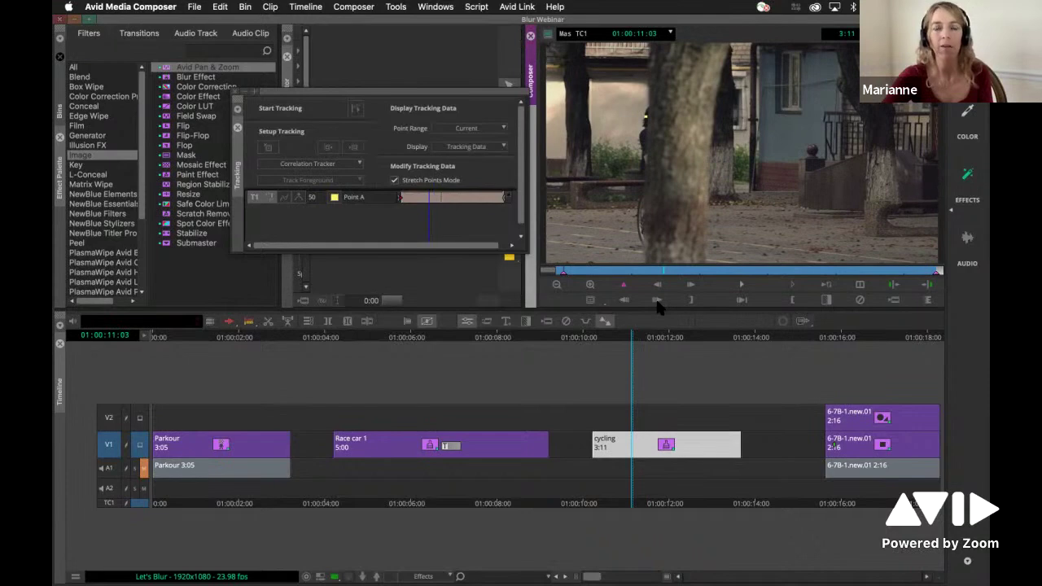
click(656, 302)
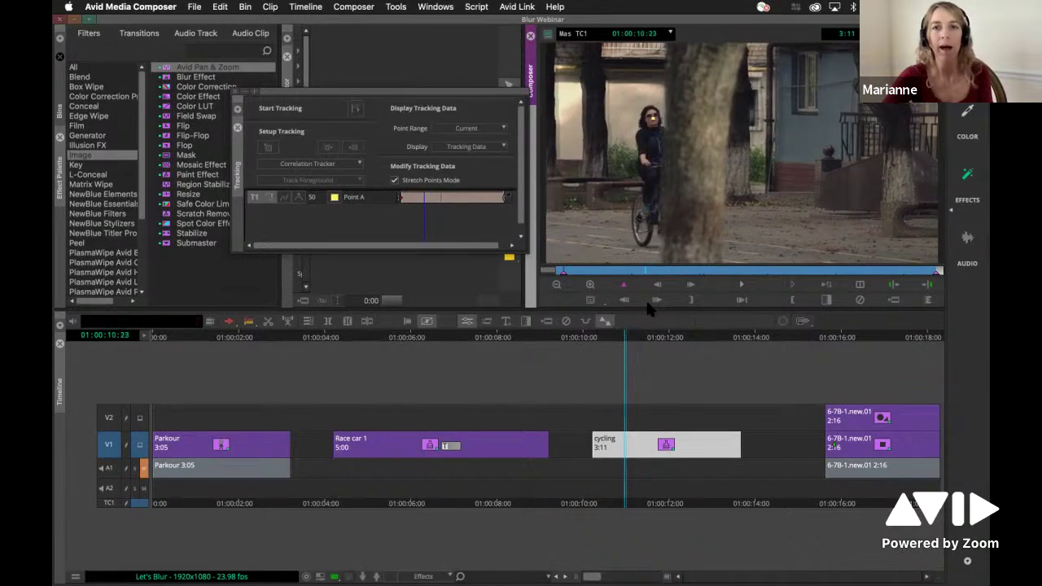
click(691, 300)
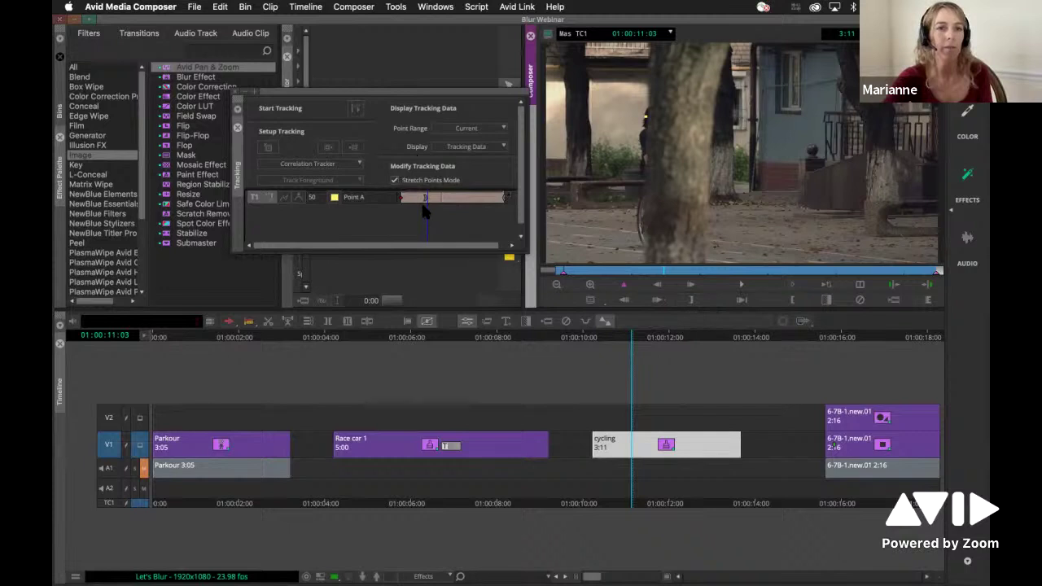
drag(677, 270, 709, 273)
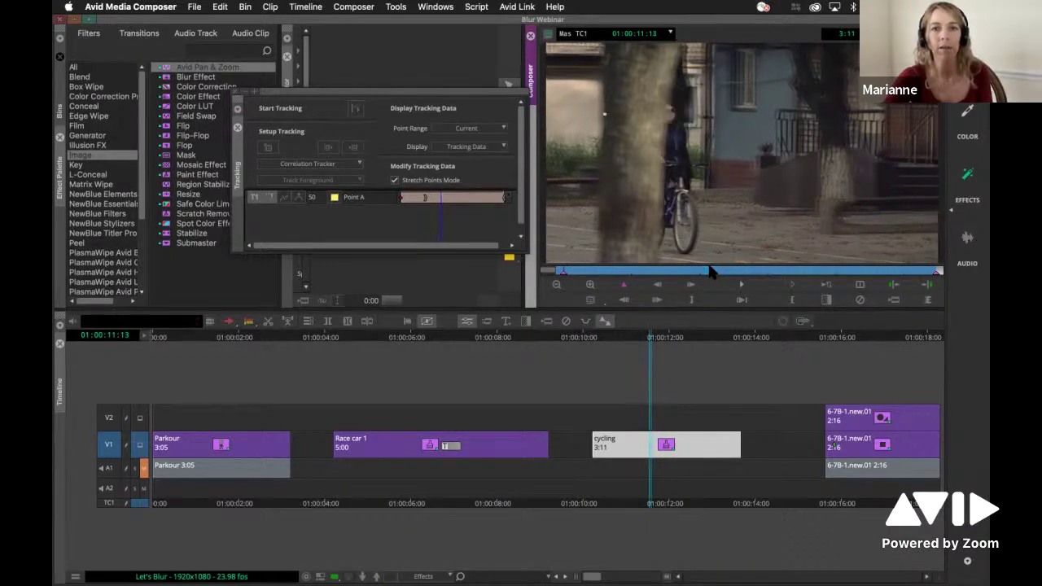
click(798, 300)
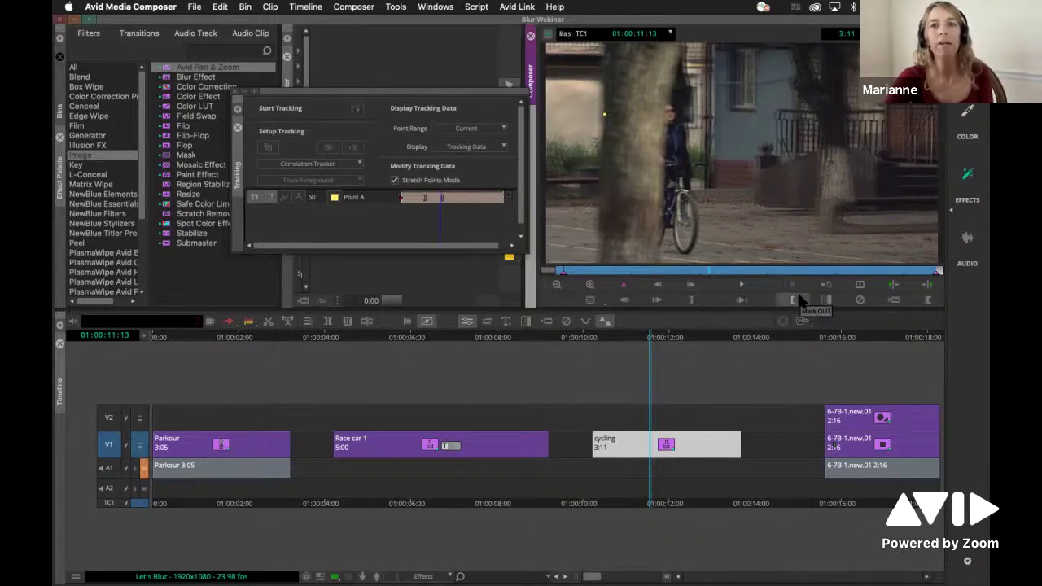
Limit the displayed tracking points to In to Out, and select and remove the stray points recorded behind the tree.
click(487, 128)
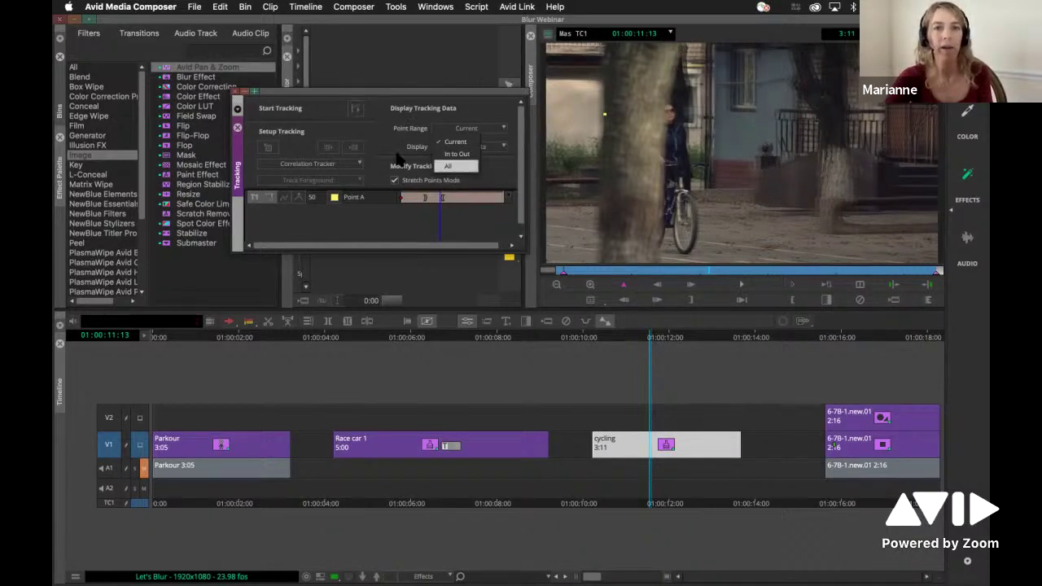
click(464, 155)
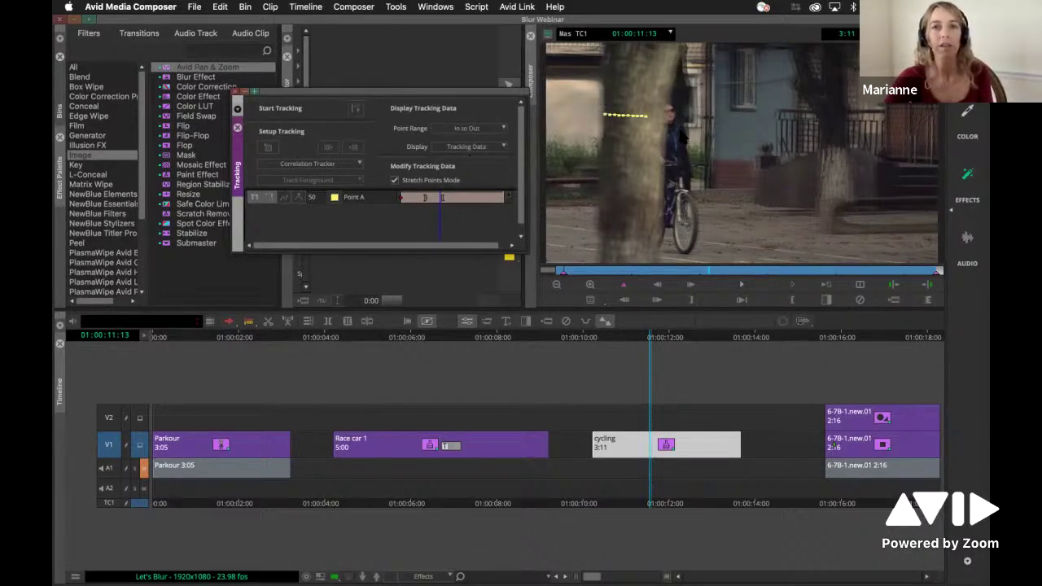
click(579, 89)
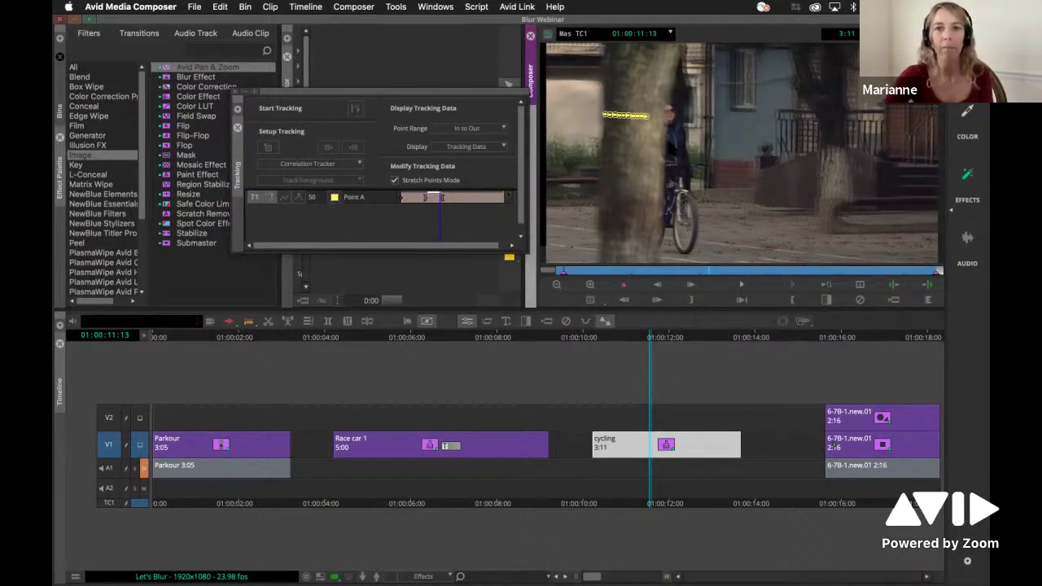
click(663, 116)
Play the cycling clip from its start to check the corrected tracking path, and return to the first frame.
click(691, 282)
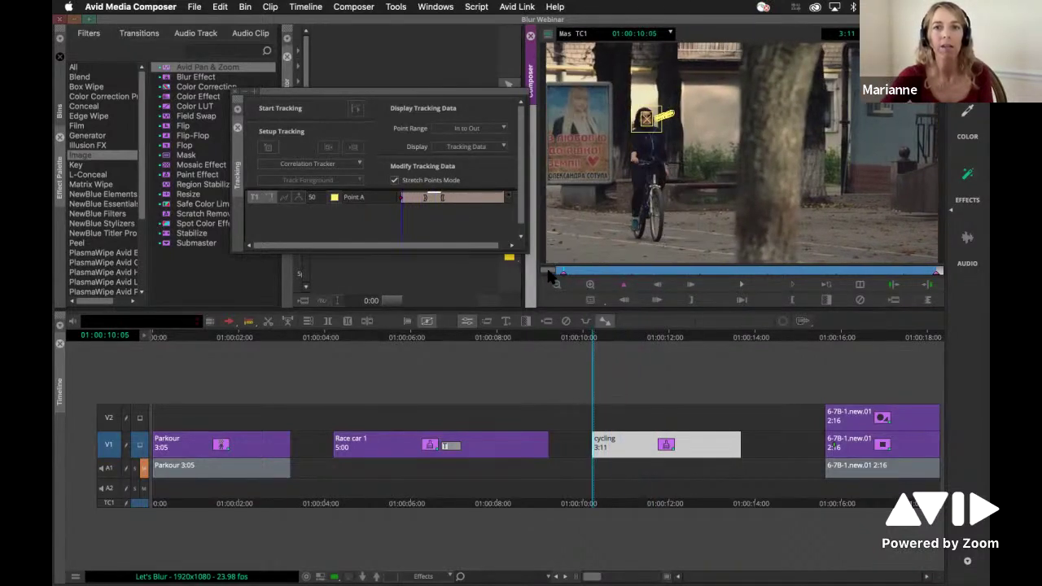
drag(547, 277, 600, 273)
key(space)
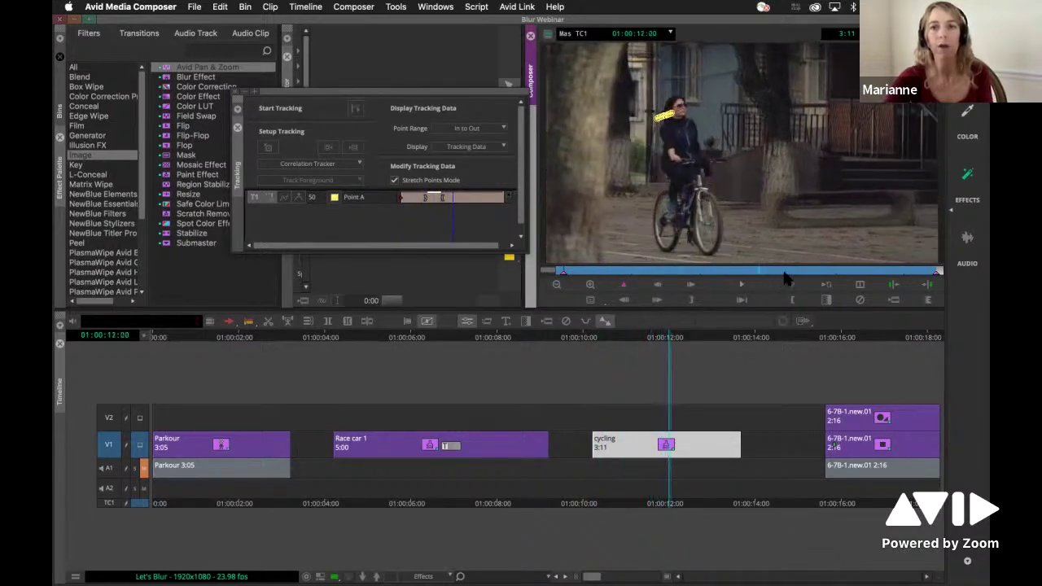
key(space)
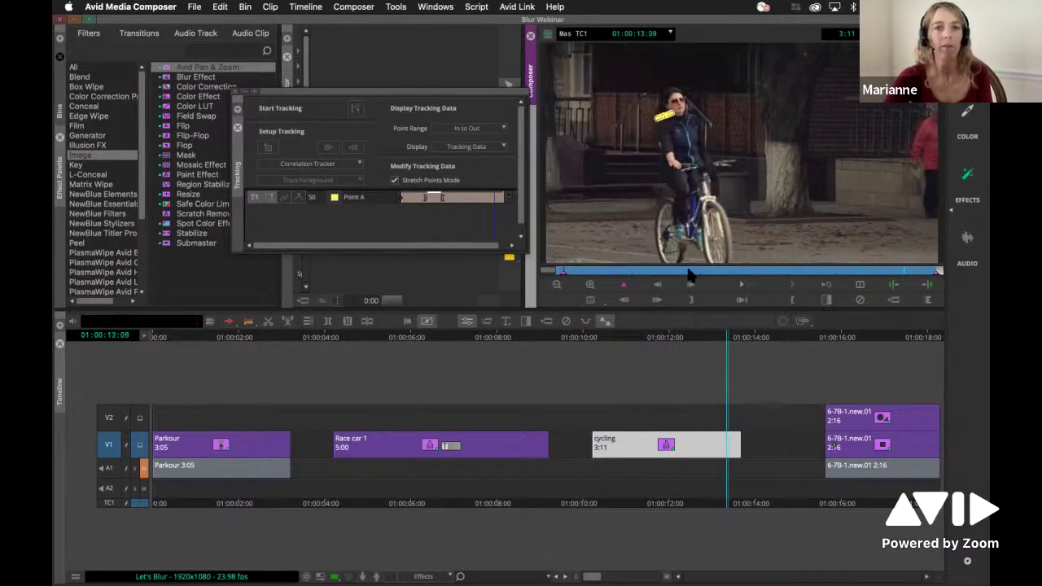
click(551, 273)
click(550, 273)
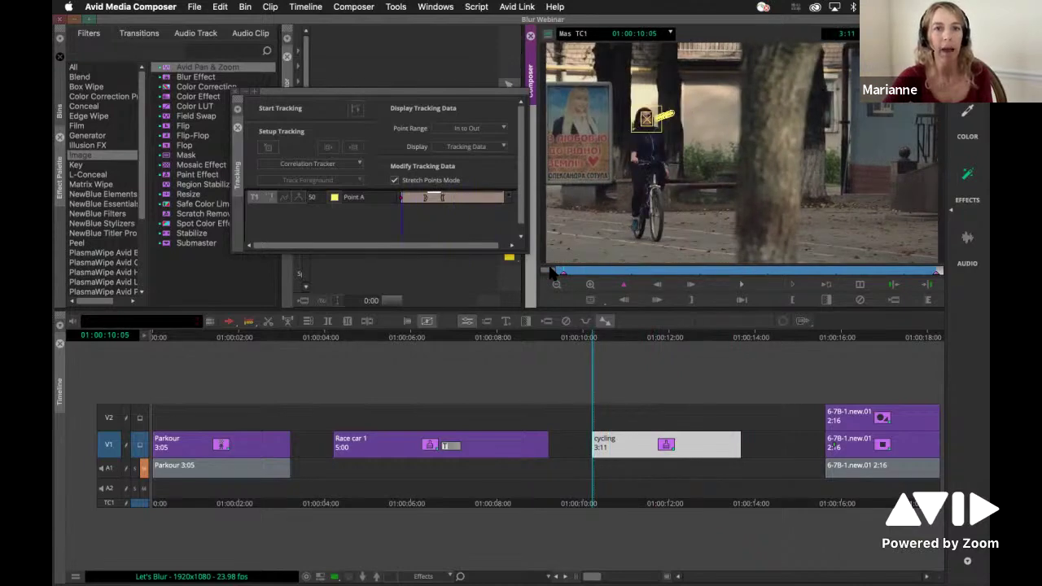
Show All tracking points and play the cycling clip to compare the complete path with the cyclist's movement.
click(461, 132)
click(461, 133)
click(460, 167)
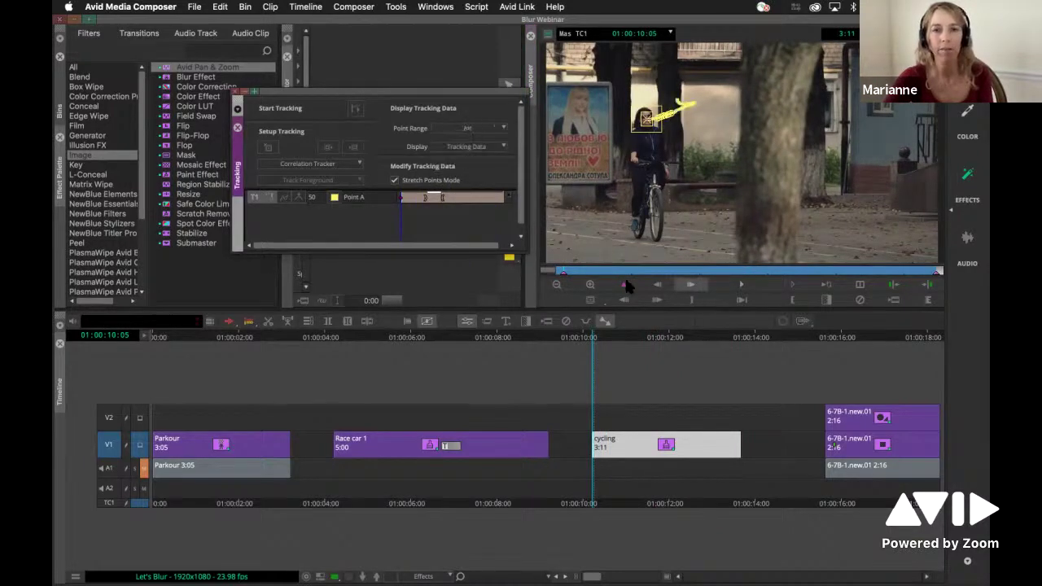
key(space)
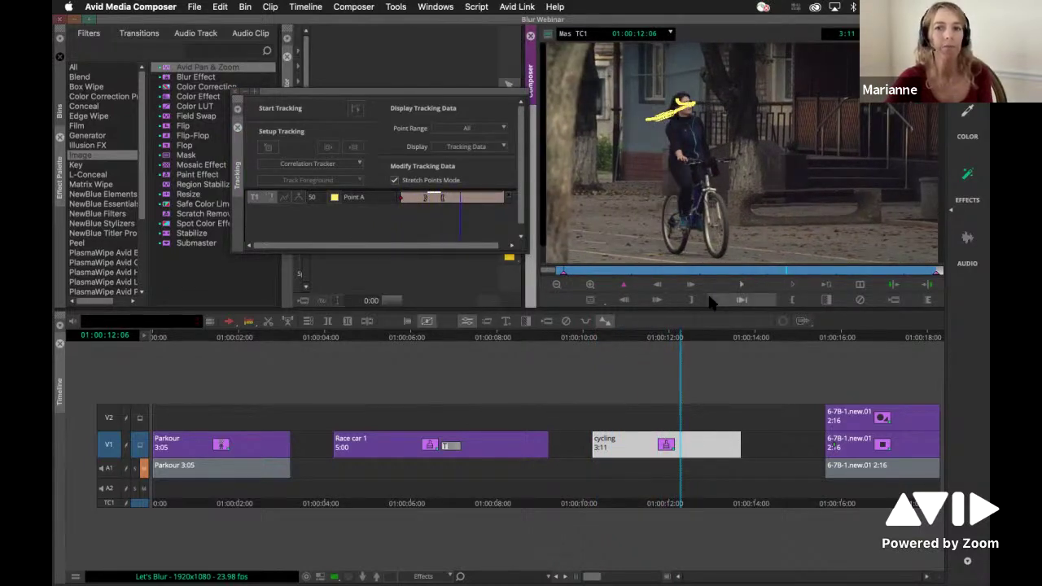
click(741, 282)
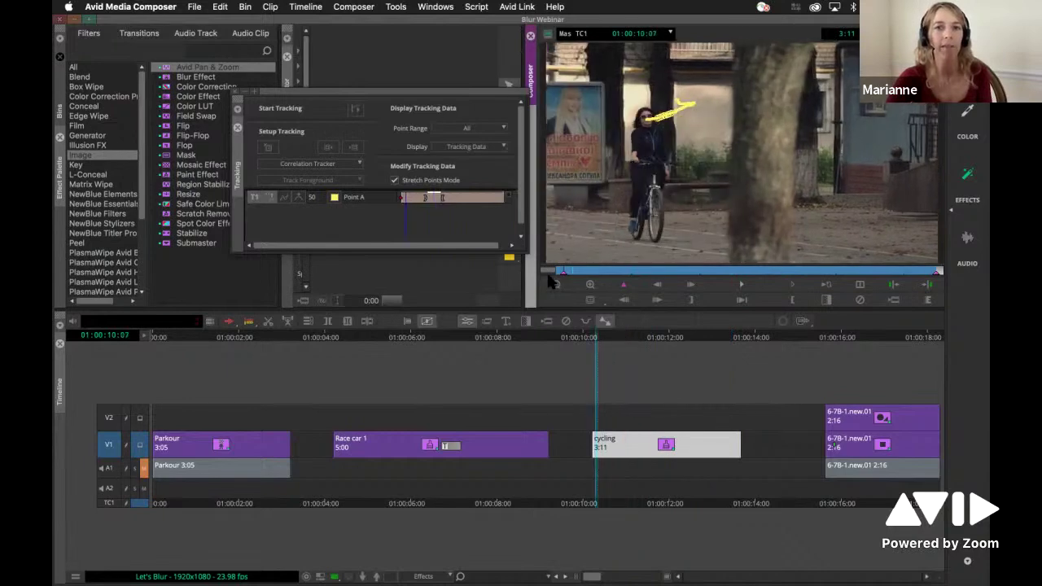
Set the tracking point range back to Current, return to the clip's first frame, and close the tracking window.
click(480, 128)
click(466, 140)
mouse_move(567, 271)
mouse_down()
mouse_move(688, 282)
mouse_move(902, 273)
mouse_move(562, 279)
mouse_up()
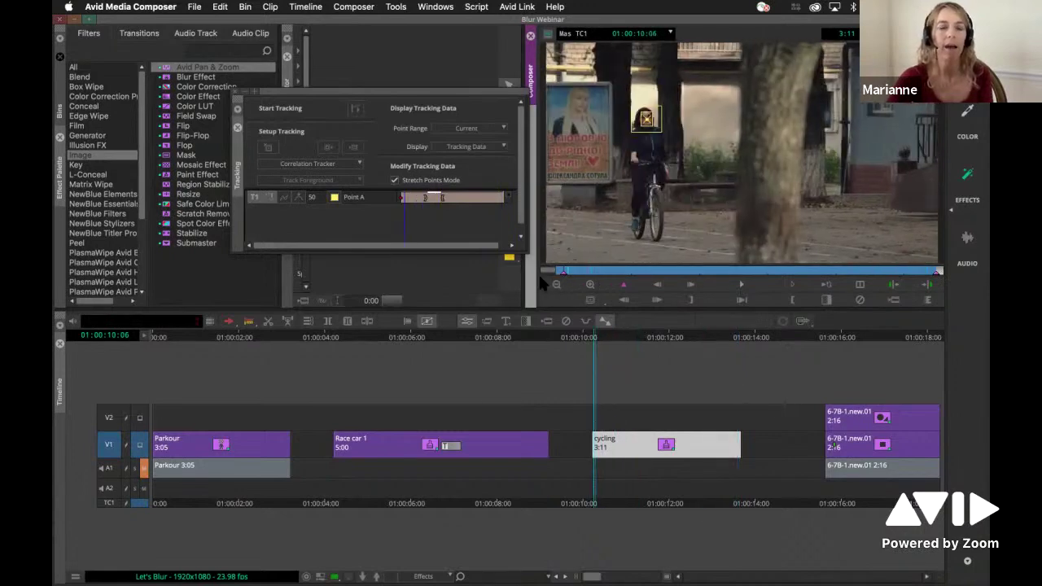
click(235, 92)
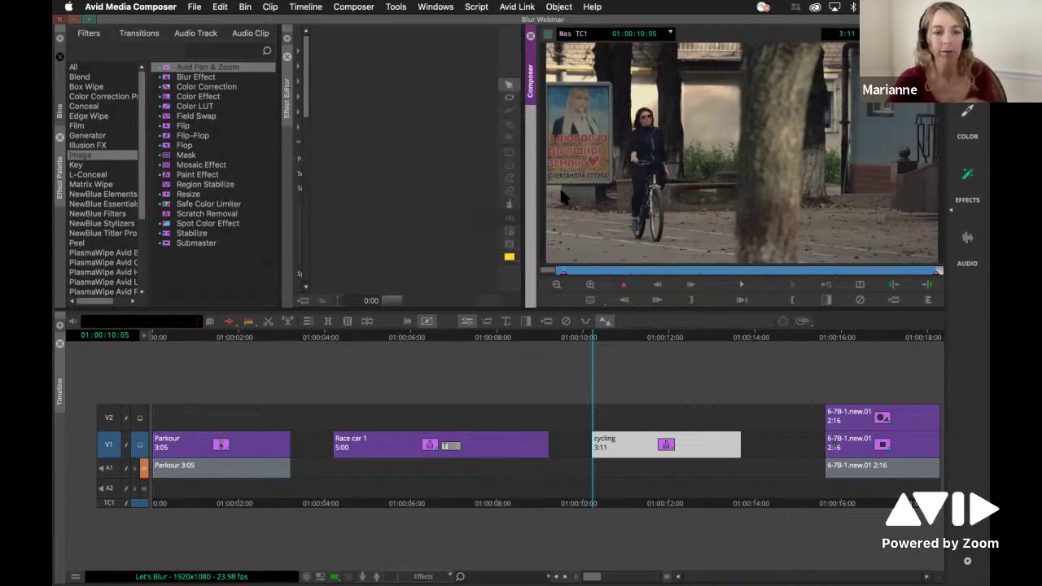
Draw a paint oval over the cyclist's face on the clip's first frame and center it on the face.
click(645, 122)
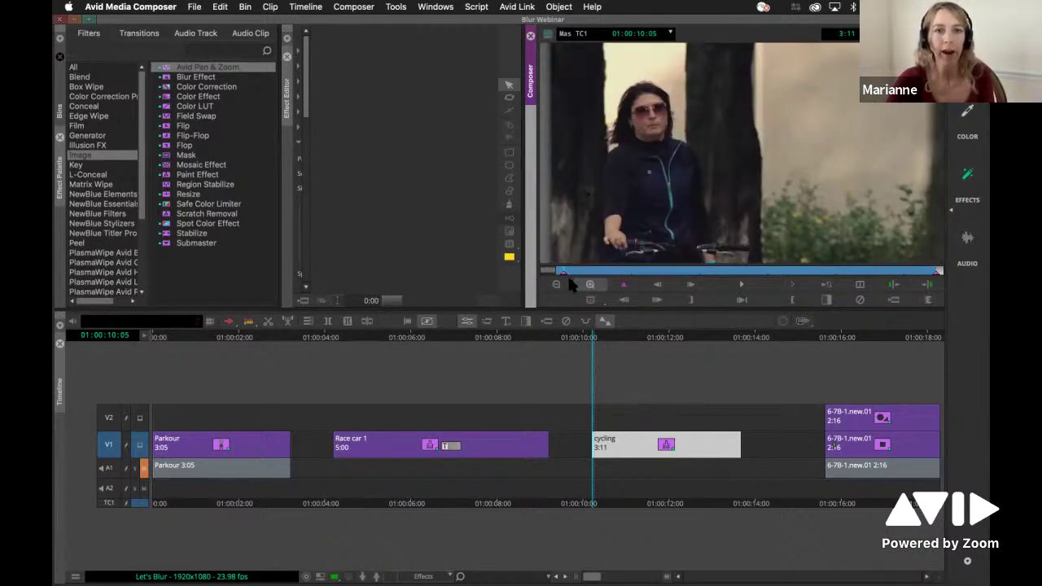
click(507, 165)
drag(627, 87, 679, 151)
drag(654, 117, 648, 117)
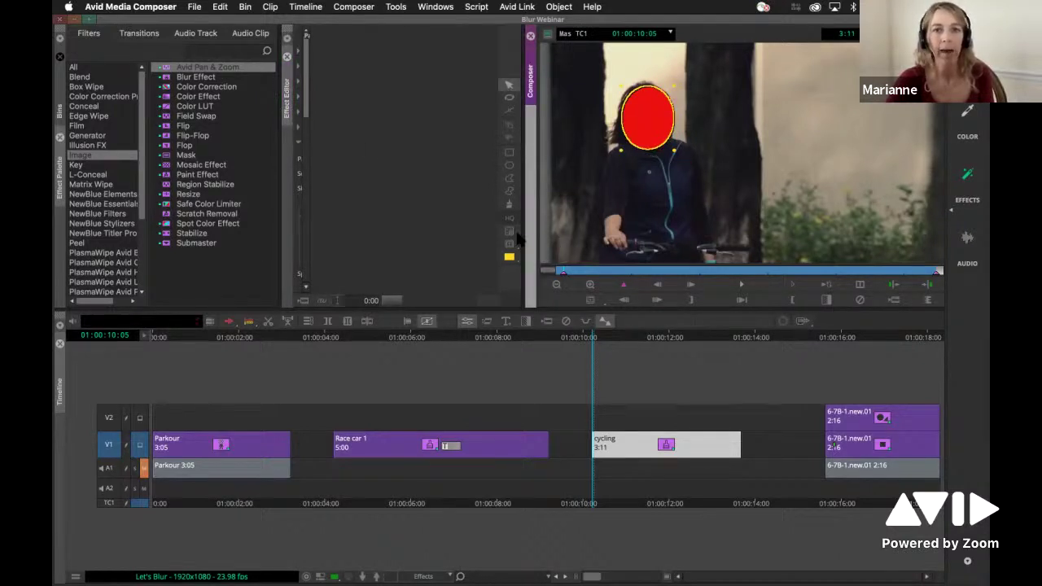
Feather the face oval by 8 horizontally and vertically with a bias of 28, and set its mode to Mosaic.
drag(521, 236, 665, 227)
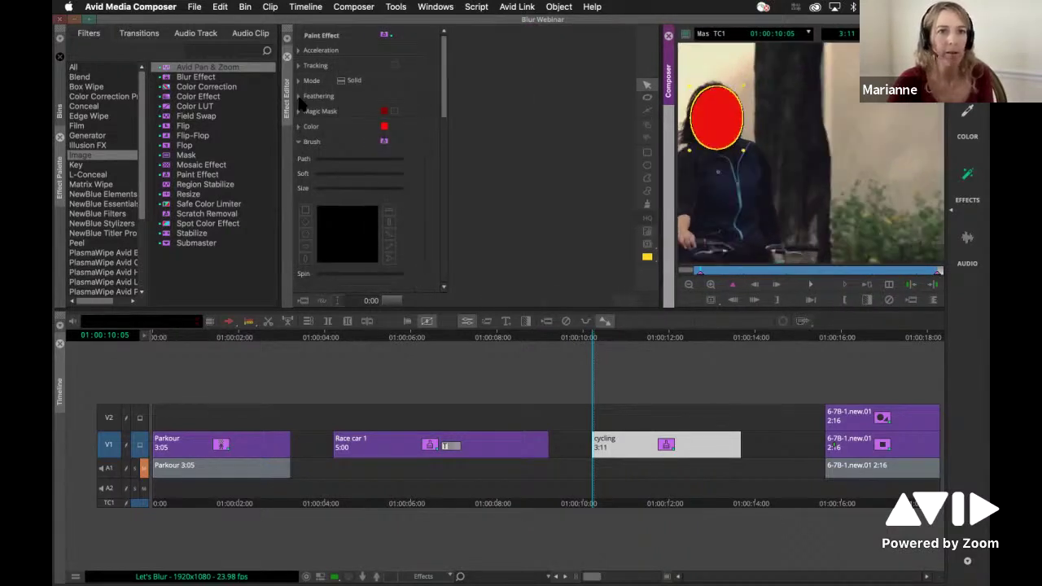
drag(318, 147, 331, 145)
drag(357, 113, 342, 113)
click(342, 82)
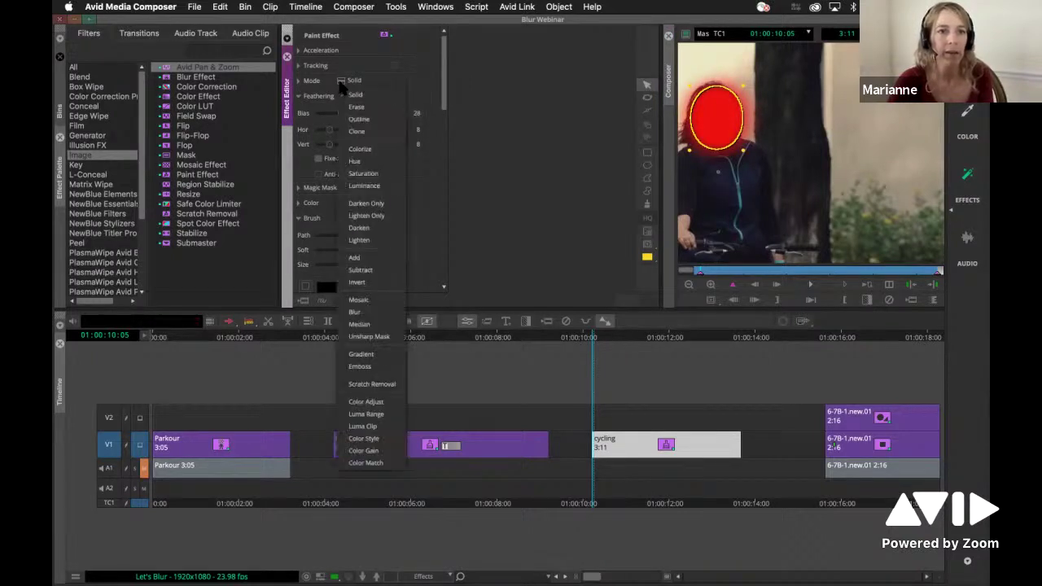
click(394, 300)
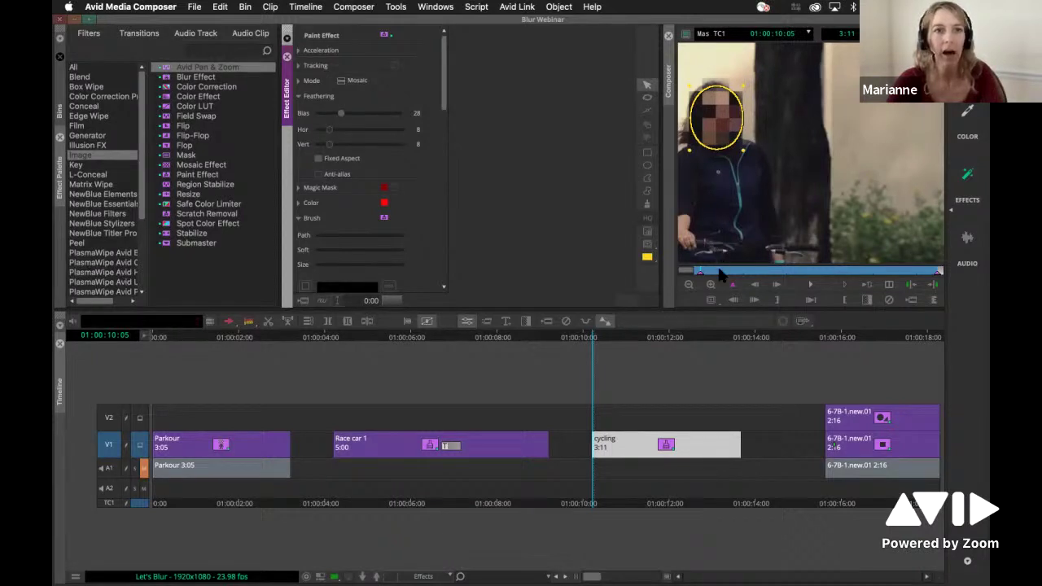
Attach the face oval to tracker T1 Point A and play the cycling clip to check that the mosaic follows her.
click(298, 65)
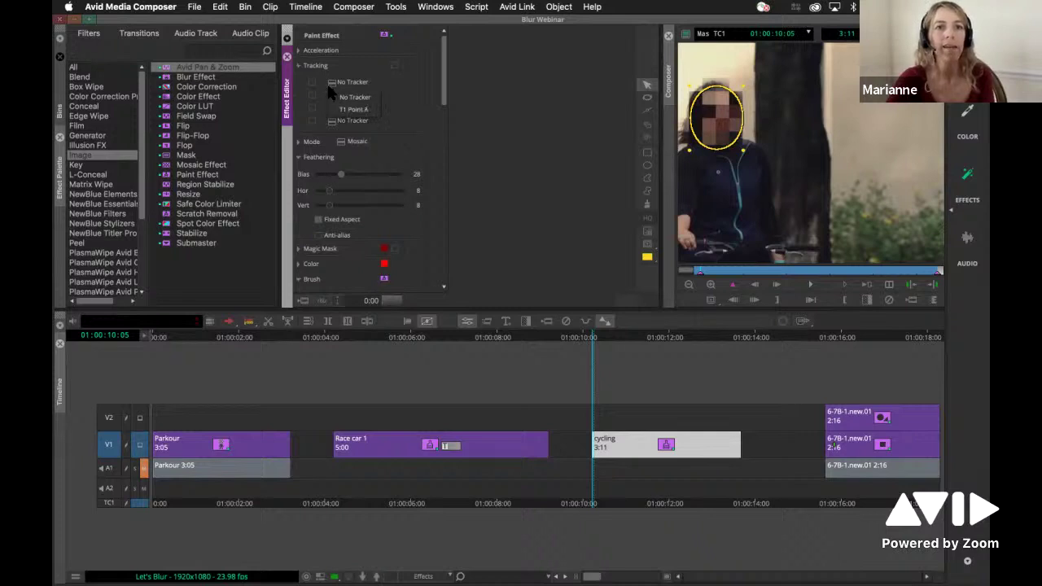
click(352, 109)
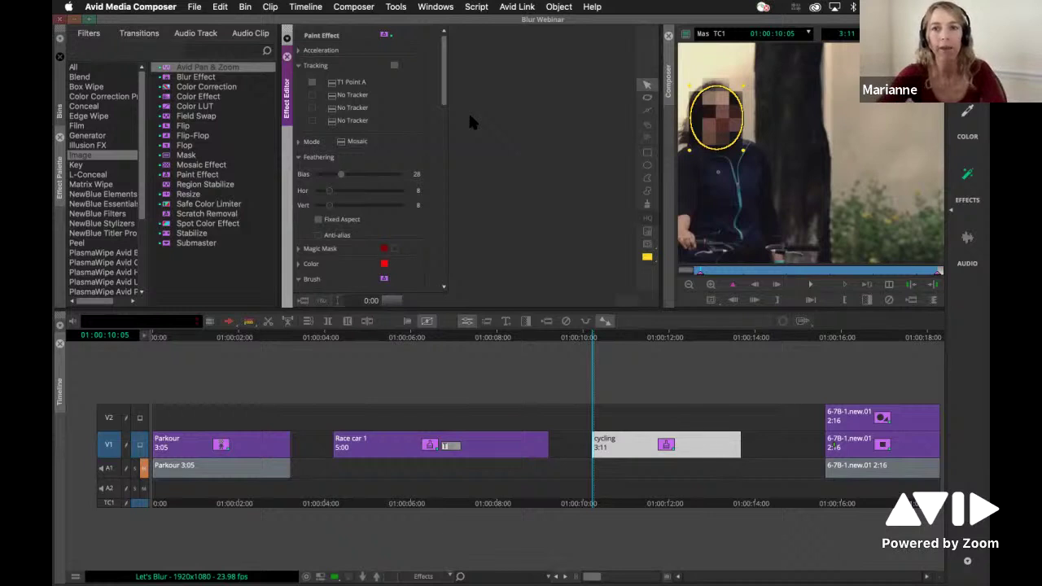
click(769, 181)
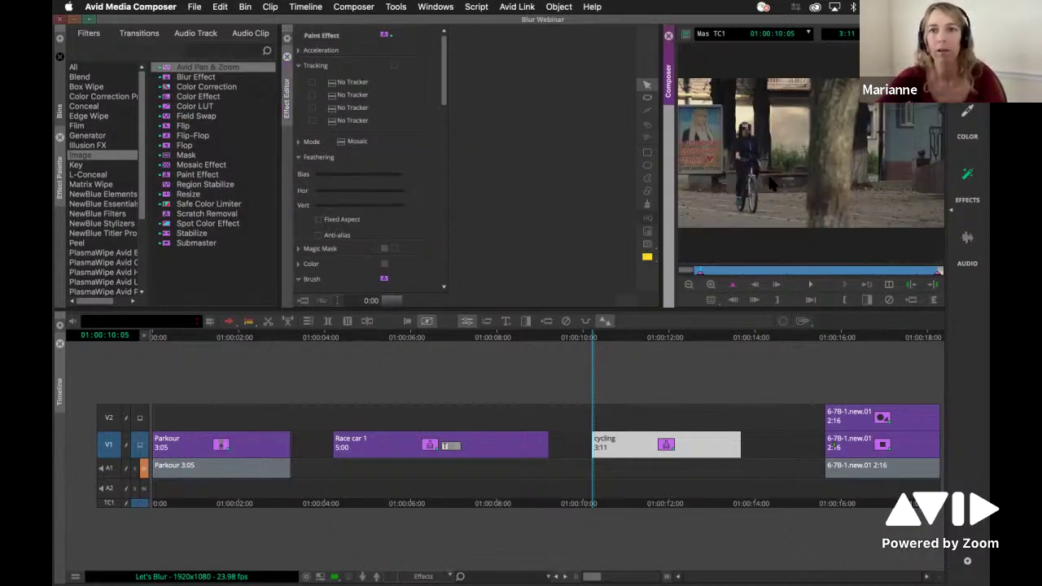
click(810, 287)
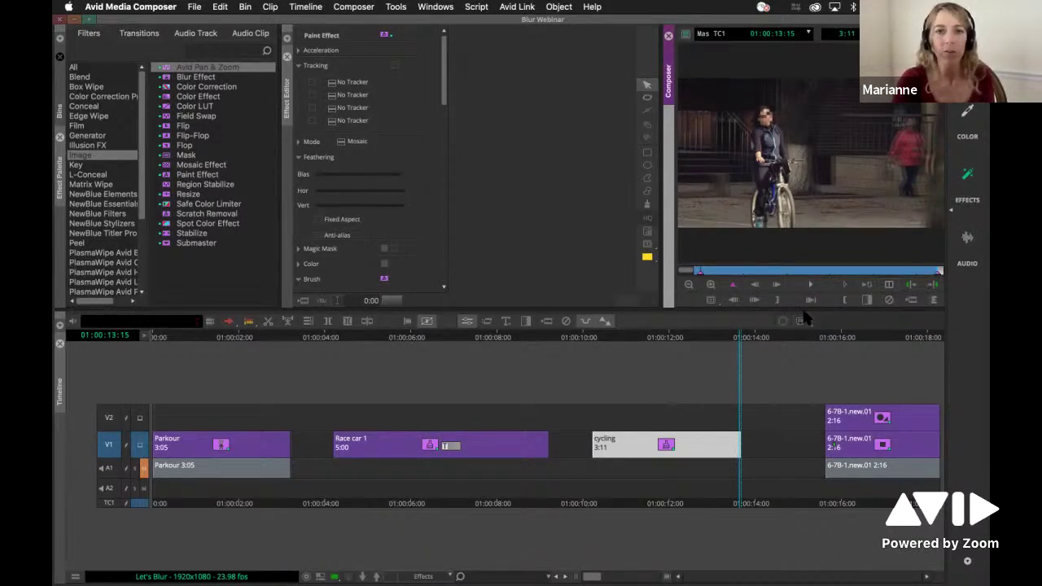
Select the oval over the cyclist's face on the cycling clip's last frame and change its mode to Blur.
click(341, 142)
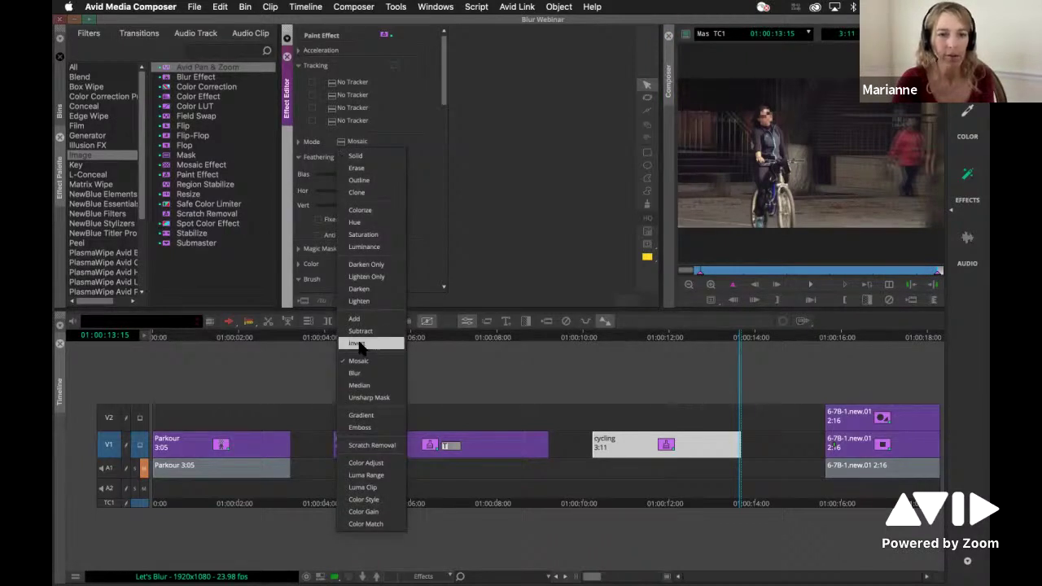
click(355, 373)
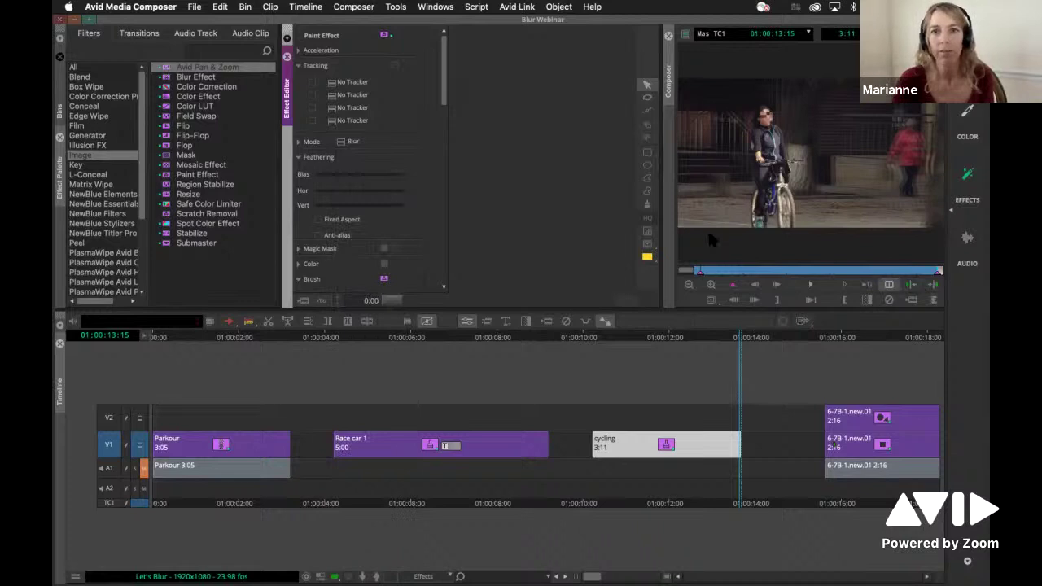
click(766, 114)
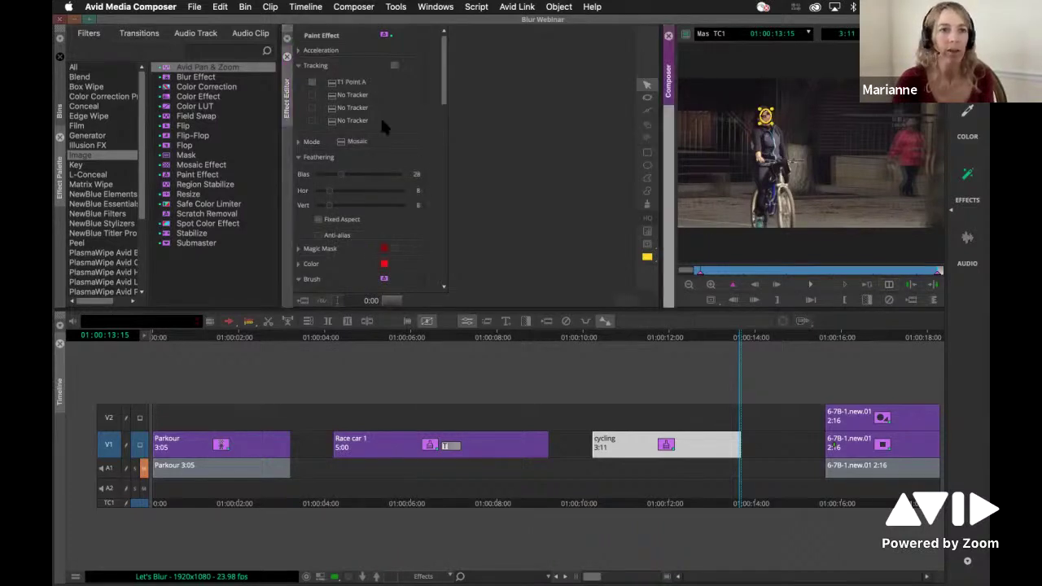
click(341, 143)
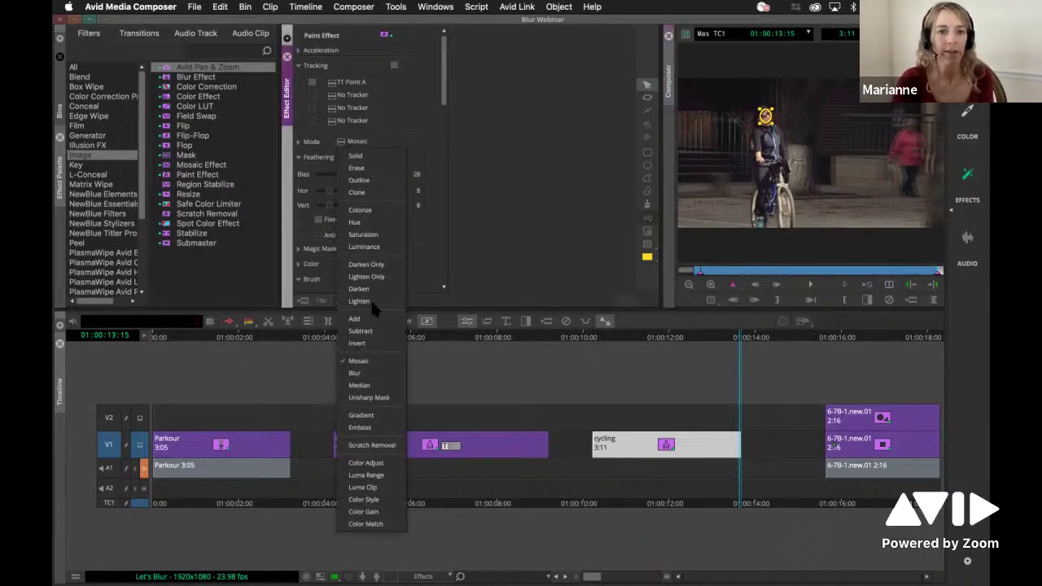
click(357, 373)
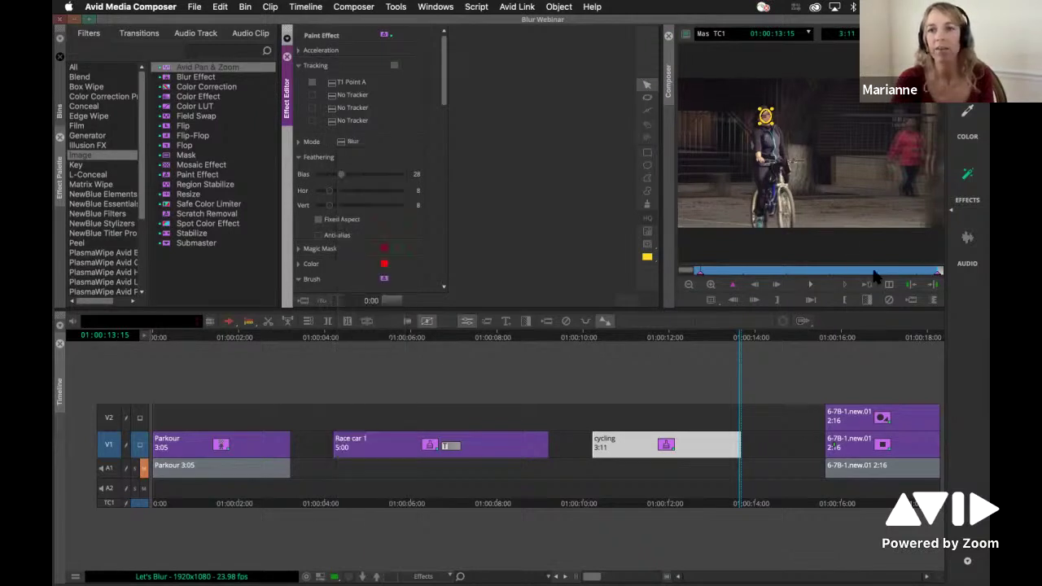
Return to the cycling clip's first frame and play it through to check that the blur follows the cyclist's face.
drag(738, 272, 709, 254)
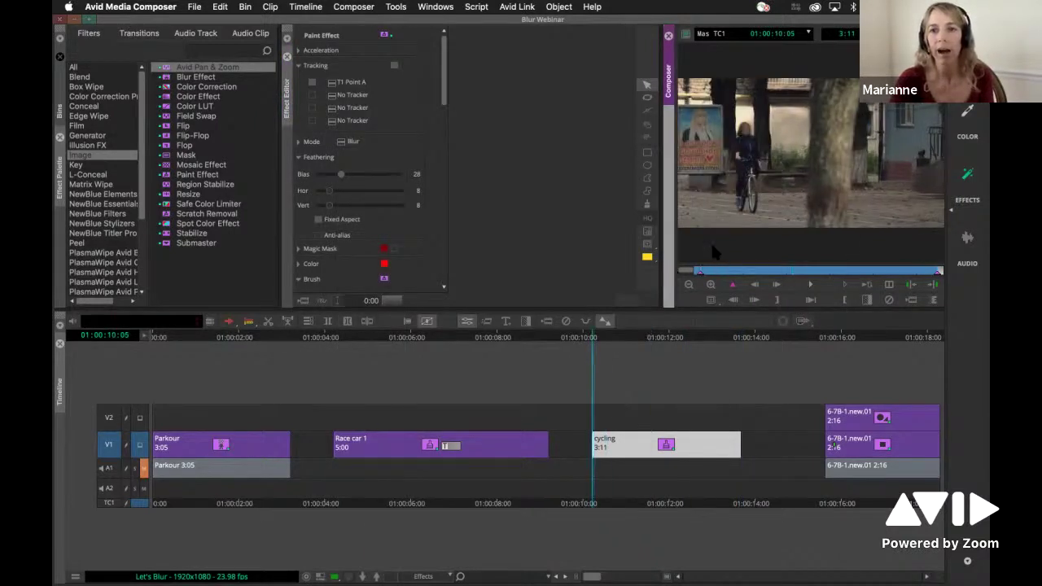
click(730, 272)
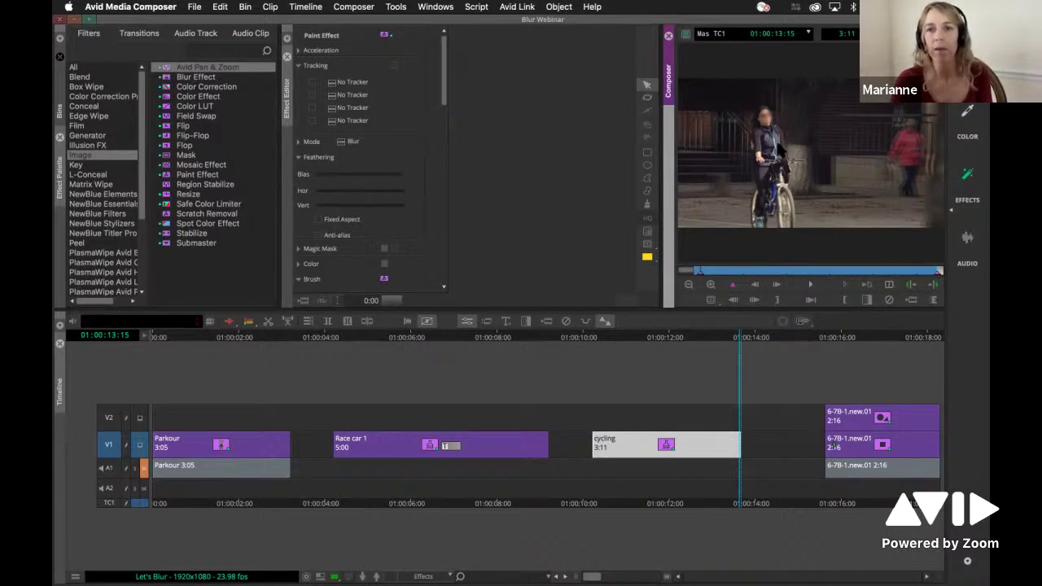
click(774, 117)
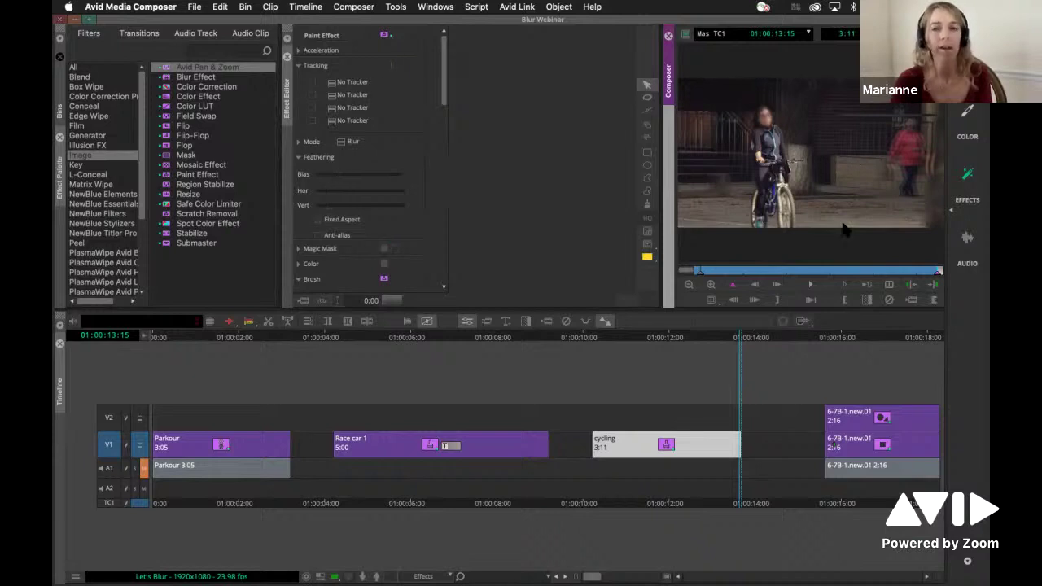
click(790, 272)
drag(793, 273, 672, 282)
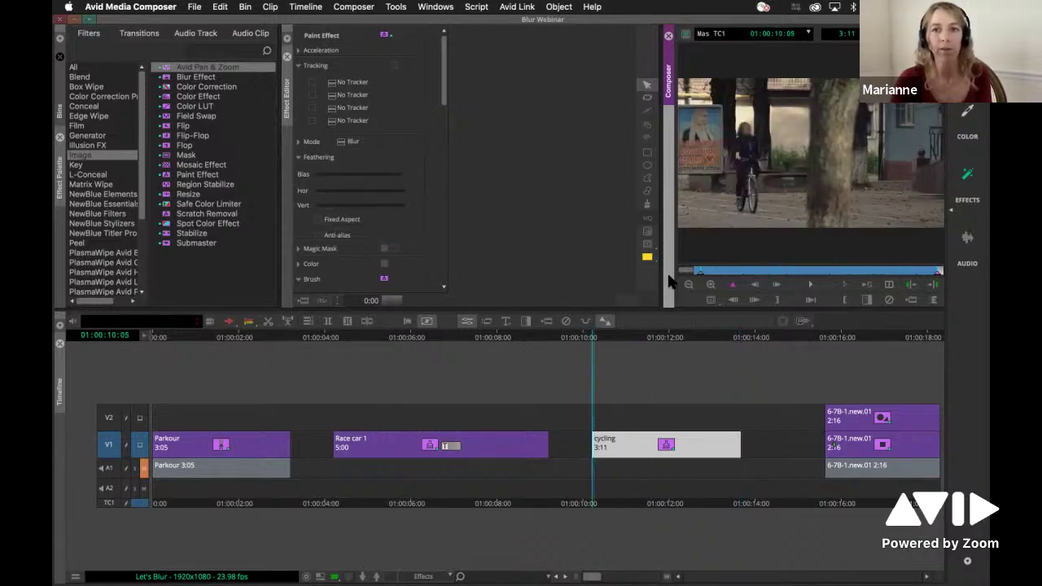
key(space)
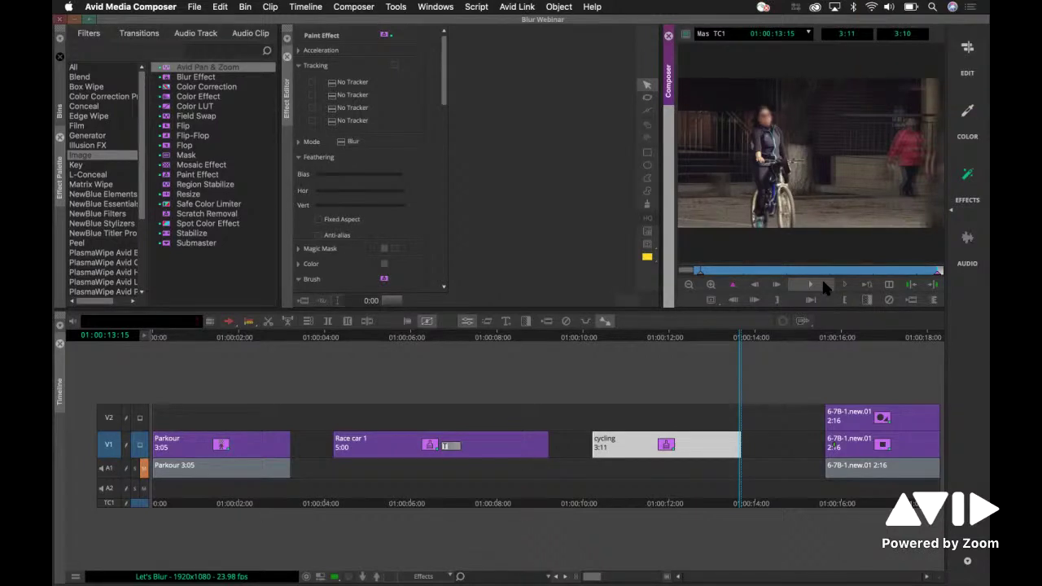
Play the Parkour clip forward and backward to review the blurred faces of the people on the bench.
click(166, 439)
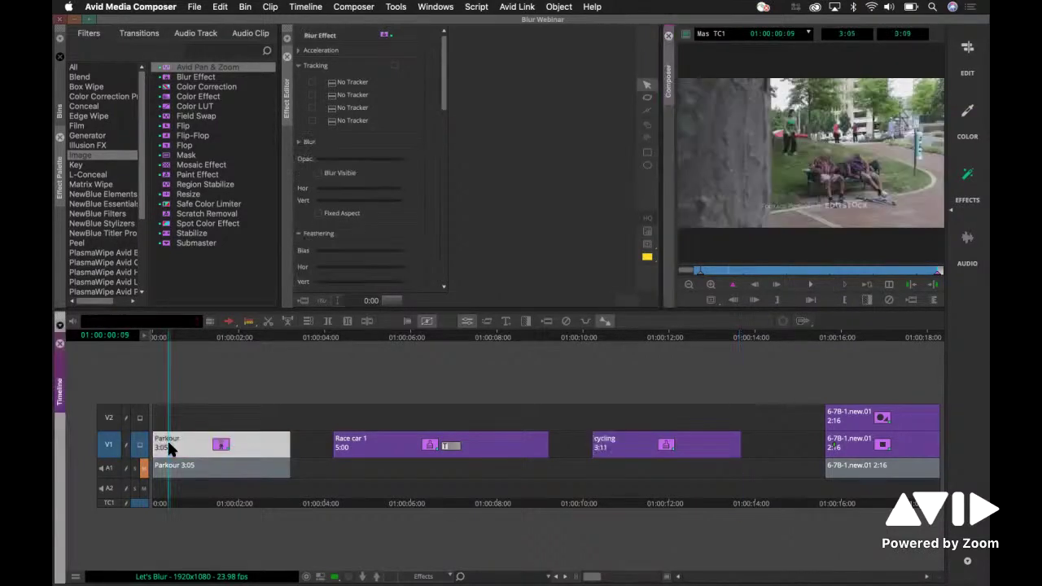
click(723, 271)
click(696, 274)
key(space)
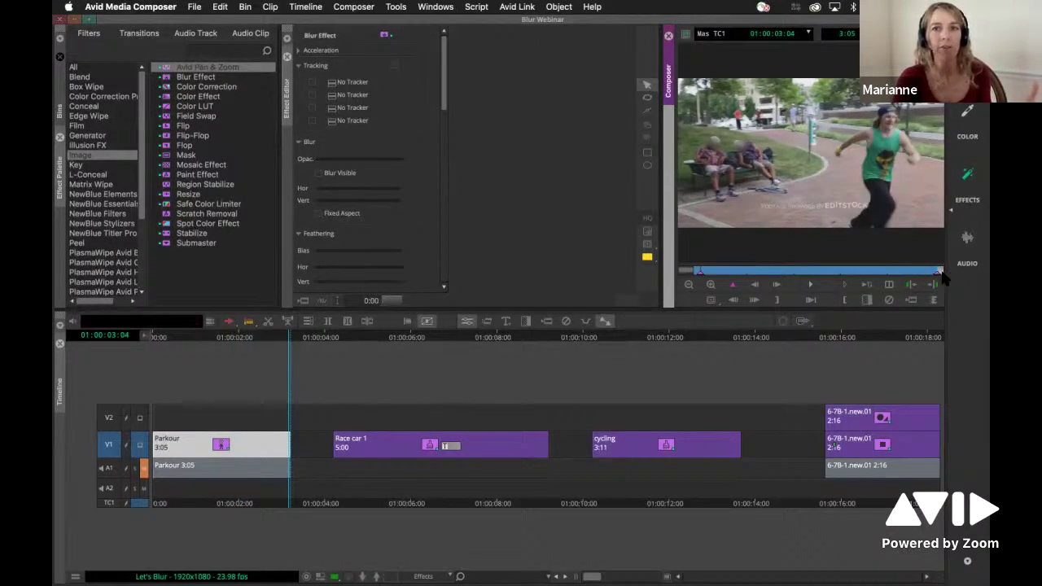
key(j)
key(k)
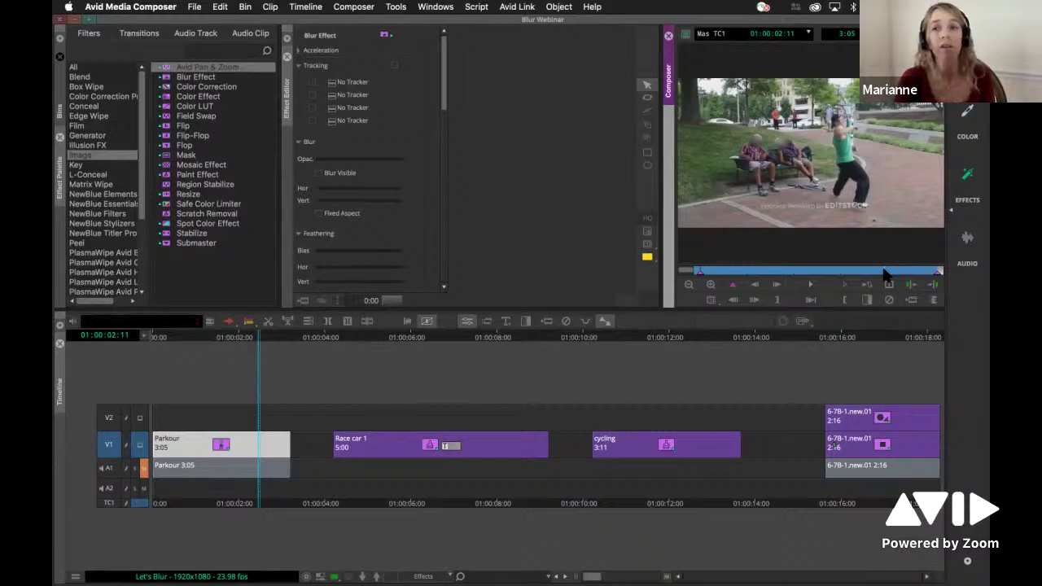
key(j)
key(j)
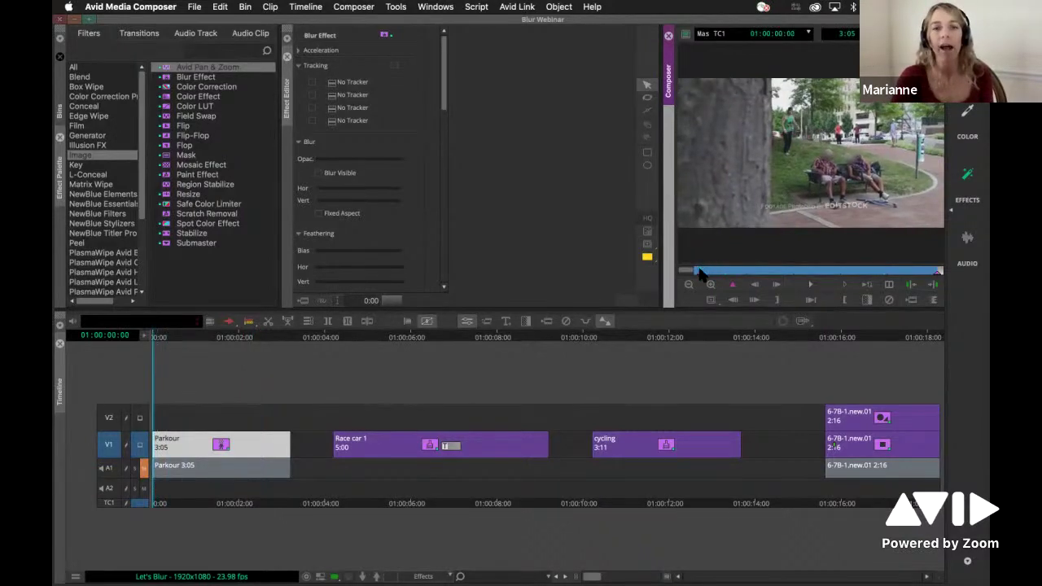
Go through the Race car 1 clip to review the blur over the car's license plate.
click(361, 441)
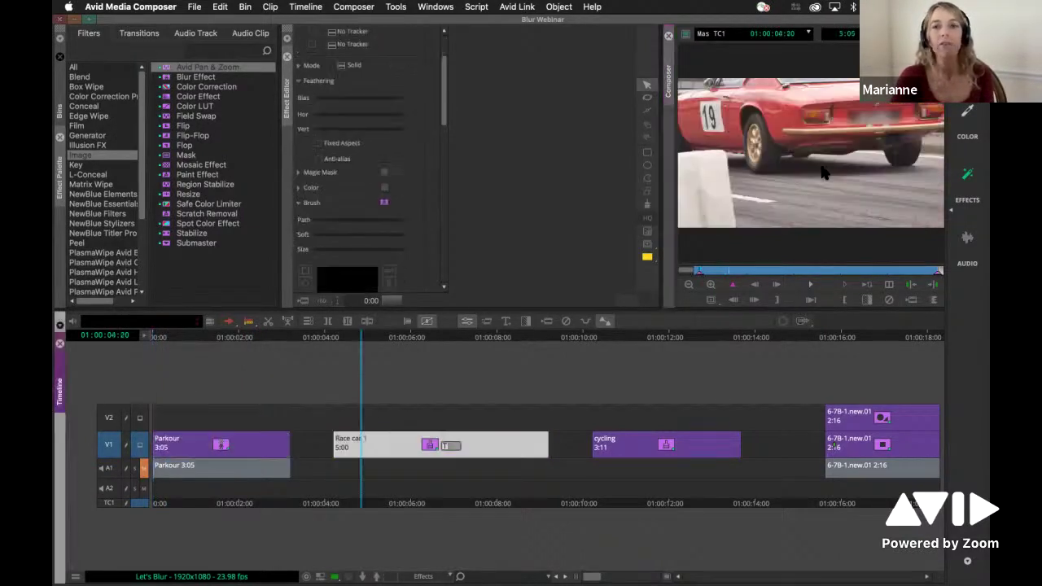
click(733, 272)
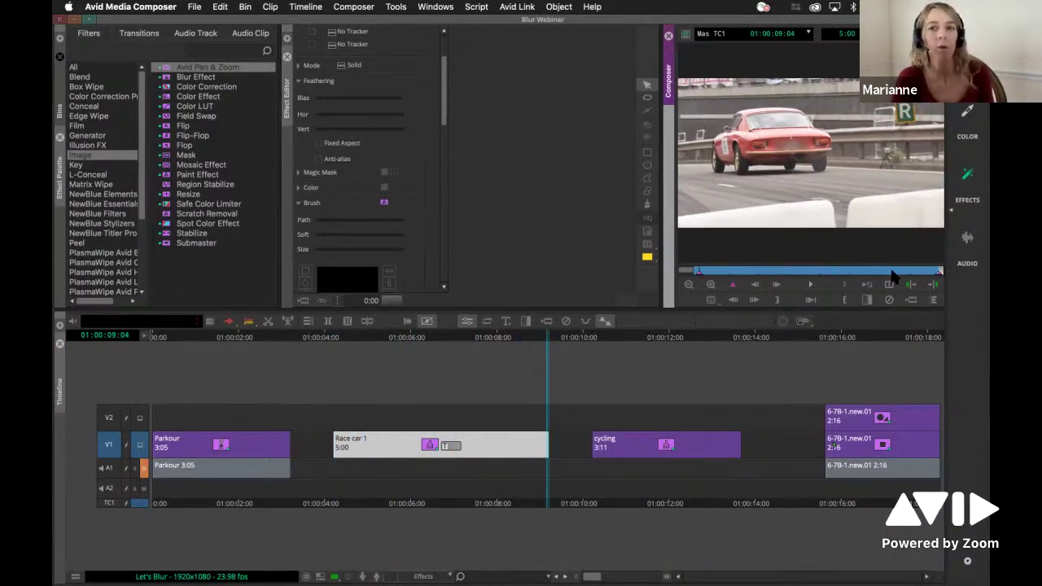
click(727, 277)
click(732, 277)
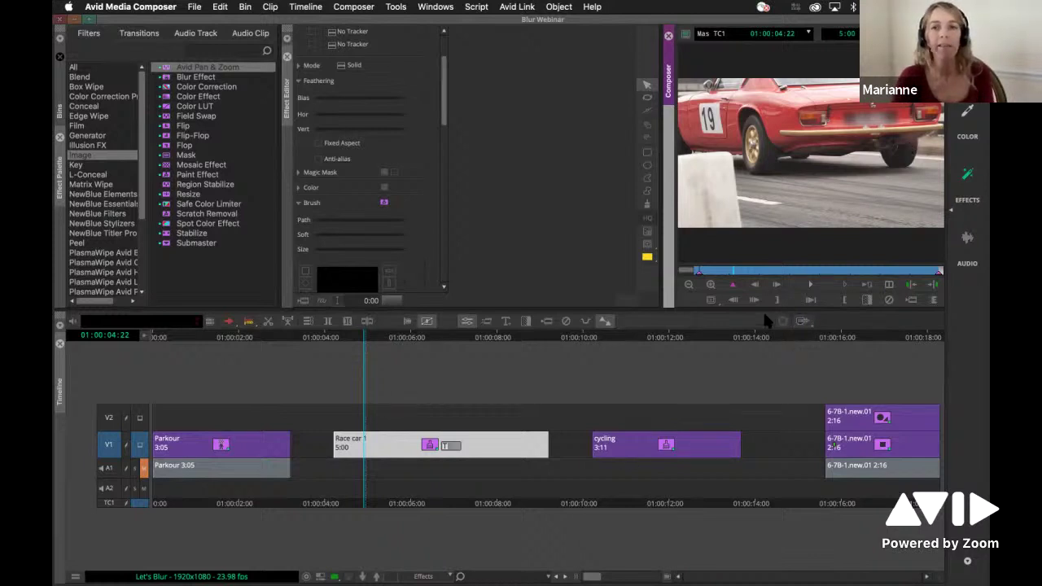
Scrub the cycling clip from its first frame to the middle and back to review the tracked face blur.
click(627, 453)
click(692, 271)
drag(692, 269, 691, 271)
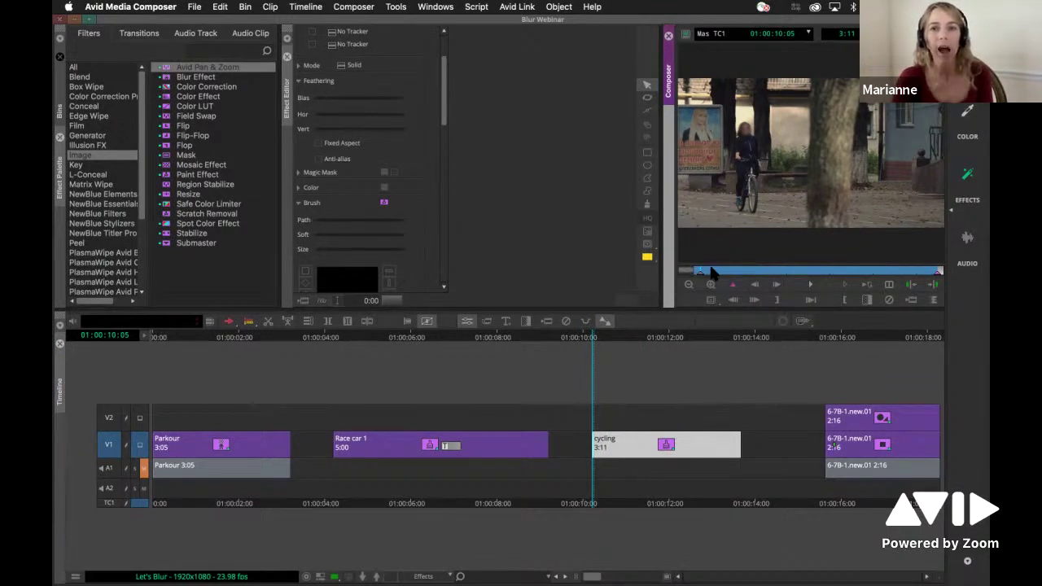
click(724, 272)
drag(742, 274, 838, 283)
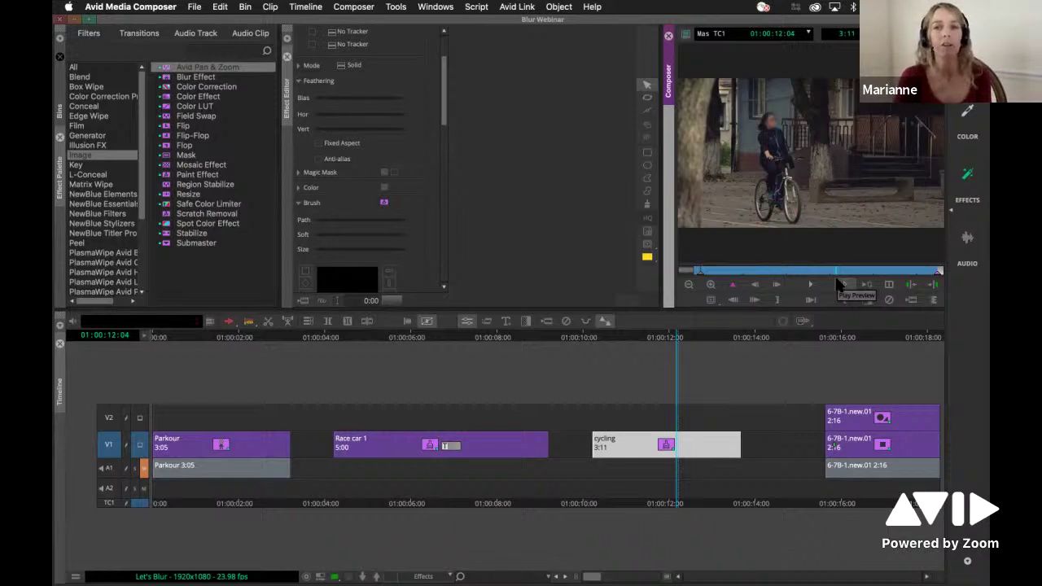
drag(830, 275, 705, 271)
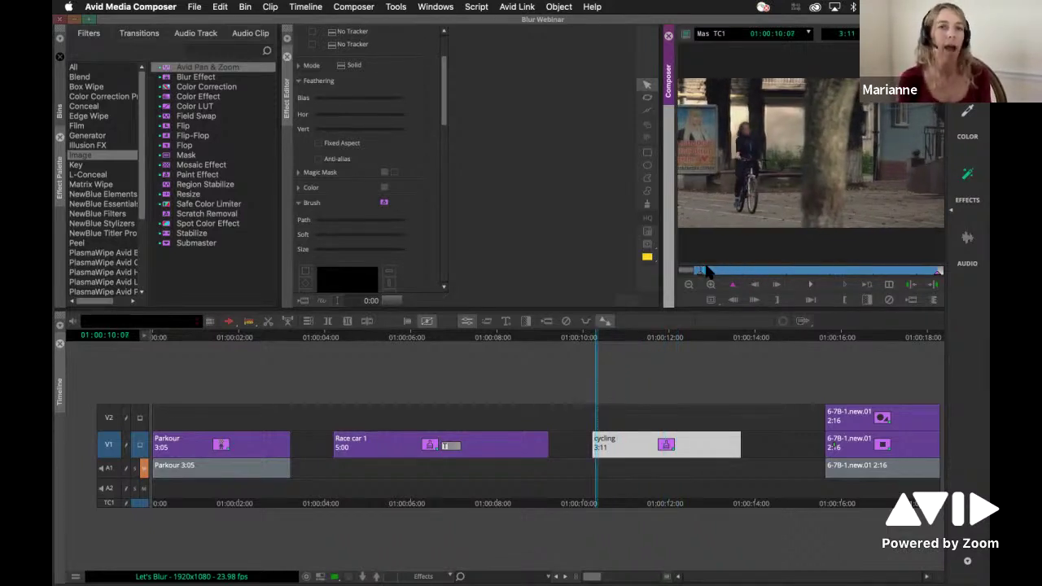